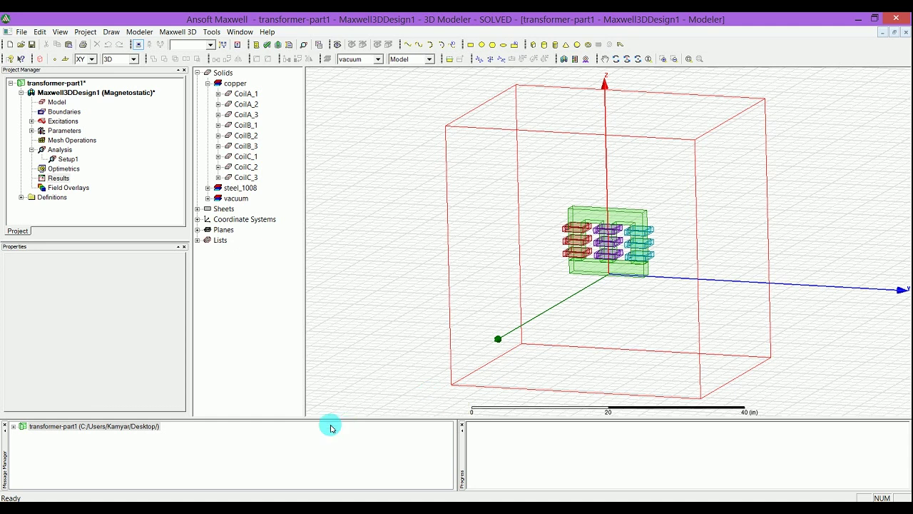
Step: Copy Maxwell3DDesign1 and paste it into the transformer-part1 project as Maxwell3DDesign2
right_click(75, 93)
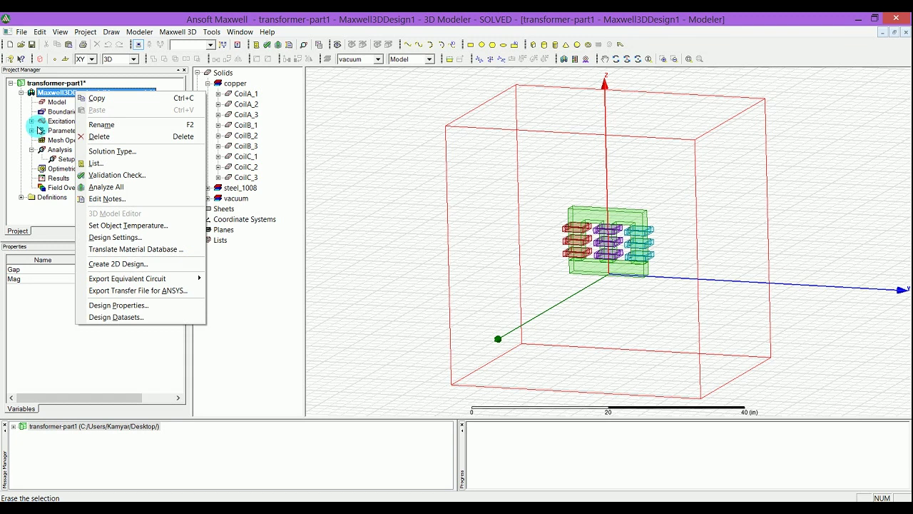
click(94, 98)
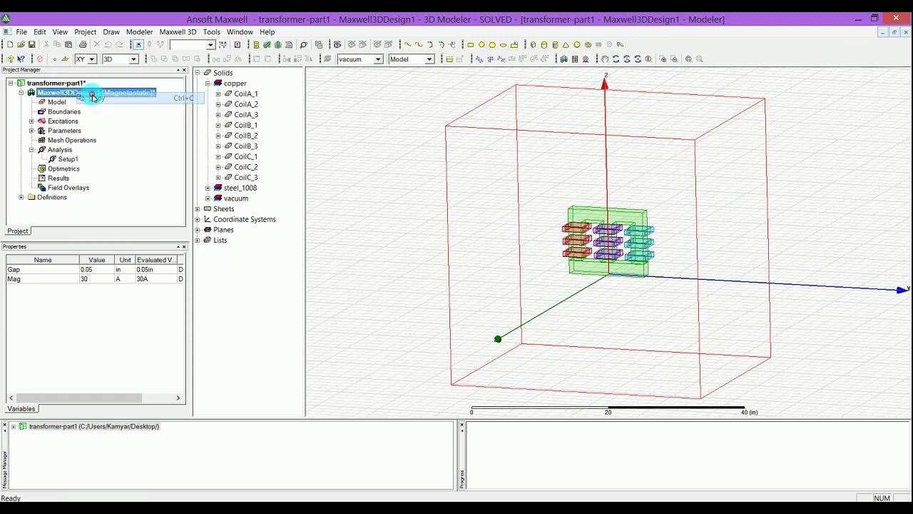
click(22, 93)
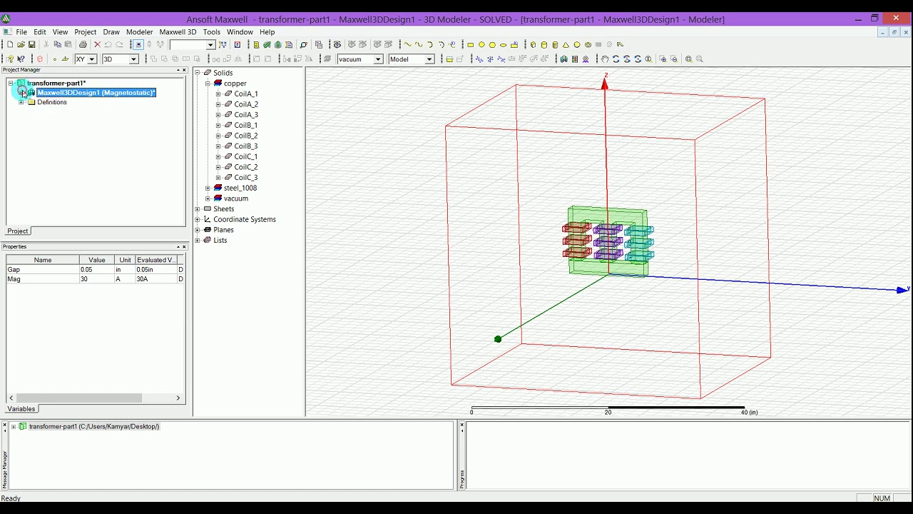
click(71, 83)
right_click(77, 83)
click(99, 88)
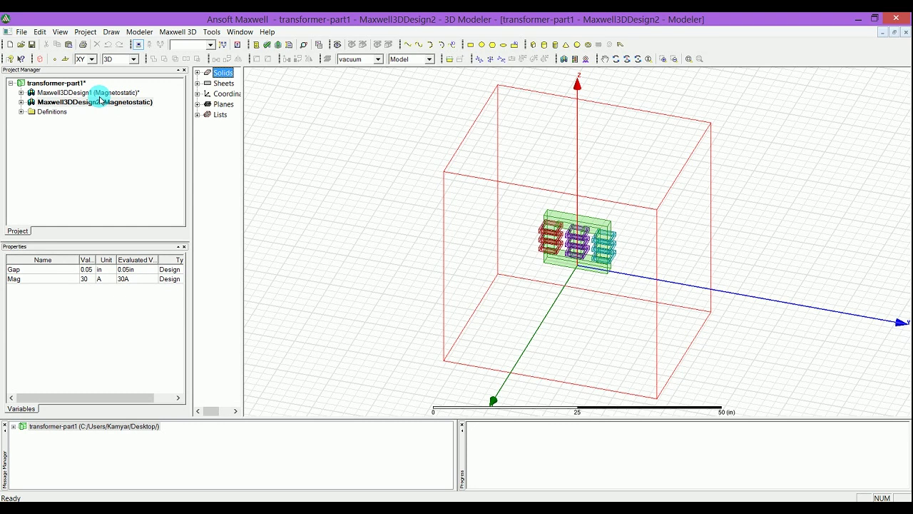
click(97, 93)
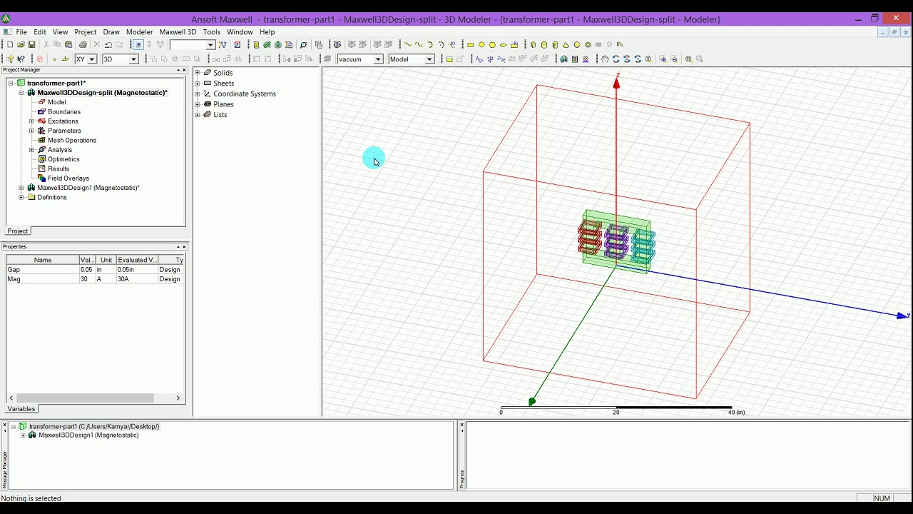
Step: Select all objects in the Maxwell3DDesign-split model to review them, then clear the selection
key(ctrl+a)
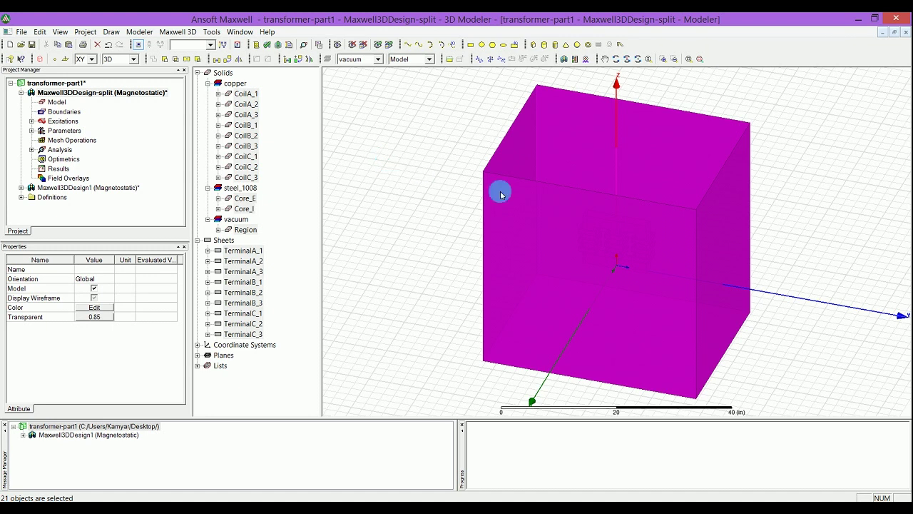
ctrl+click(543, 225)
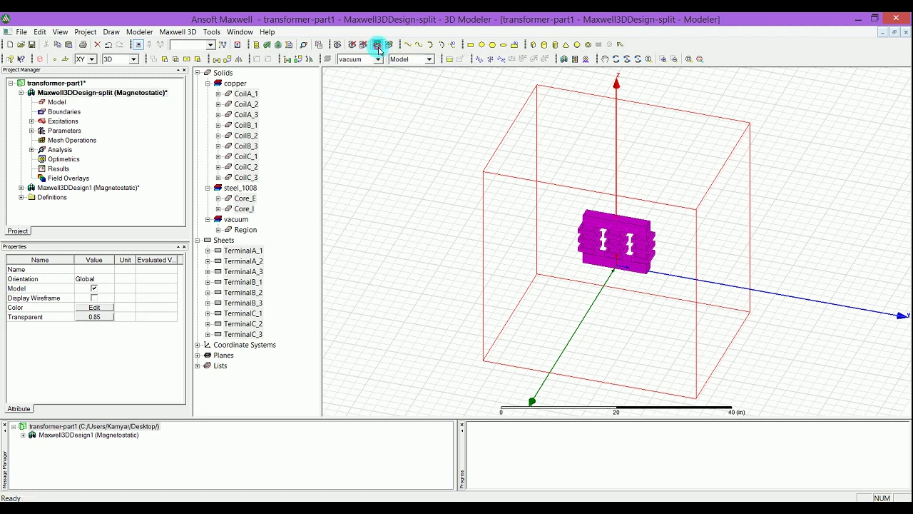
click(394, 112)
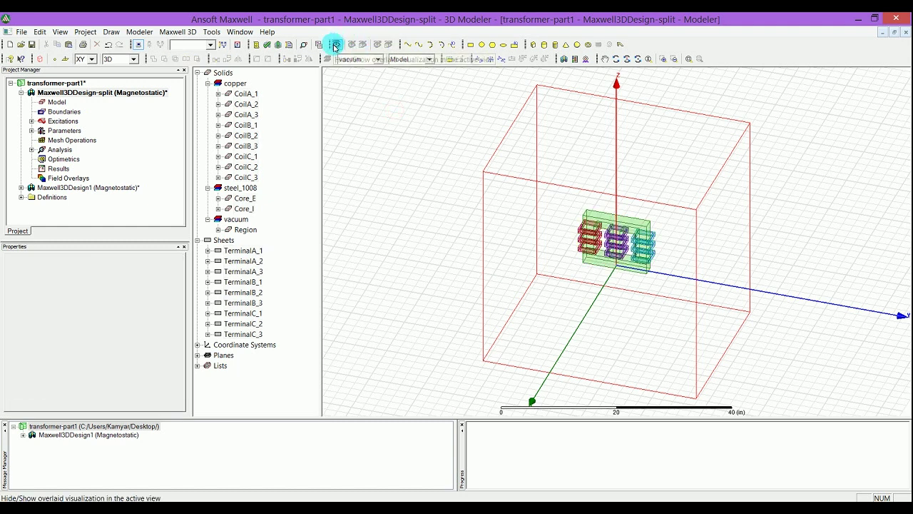
Step: Uncheck Region in Active View Visibility, then select all 20 visible core, coil and terminal objects
click(336, 46)
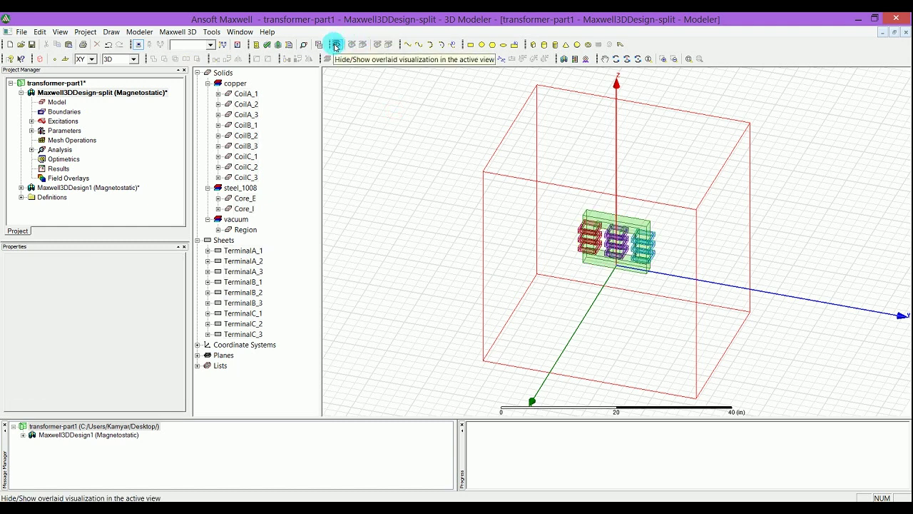
click(335, 46)
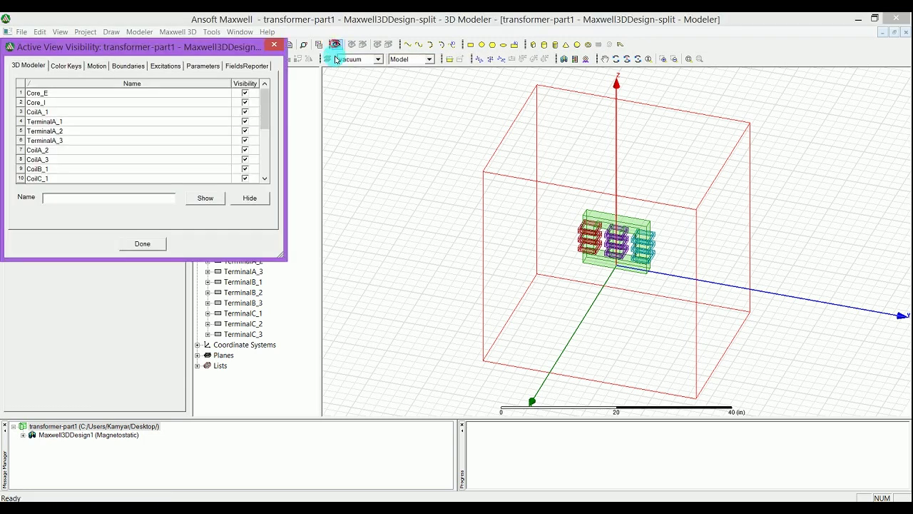
drag(302, 45, 520, 51)
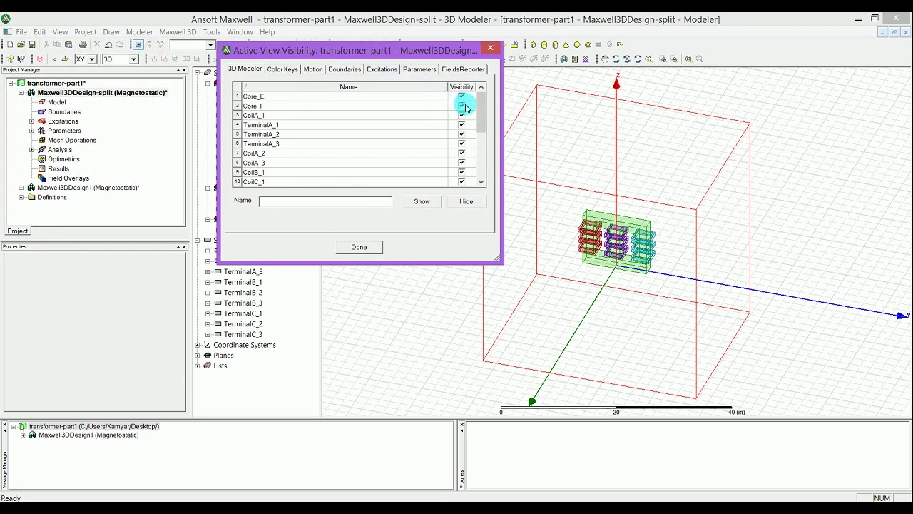
drag(481, 117, 479, 162)
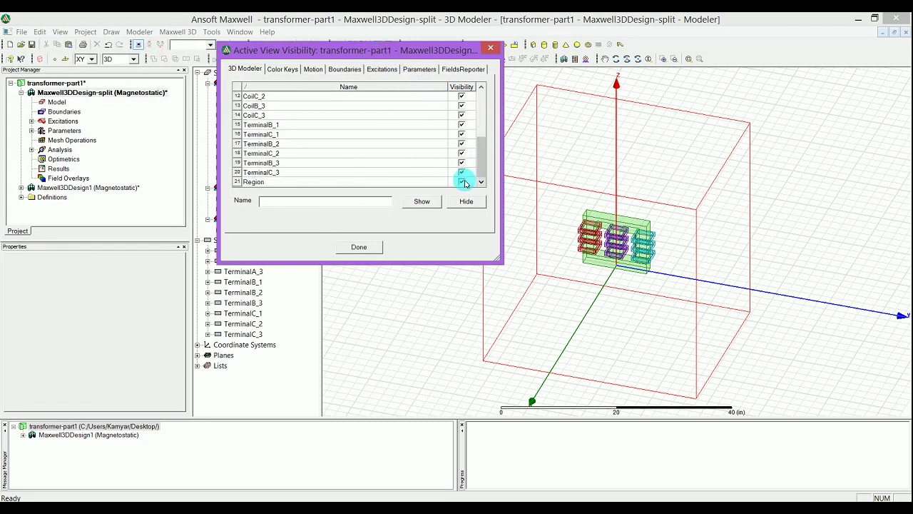
click(461, 181)
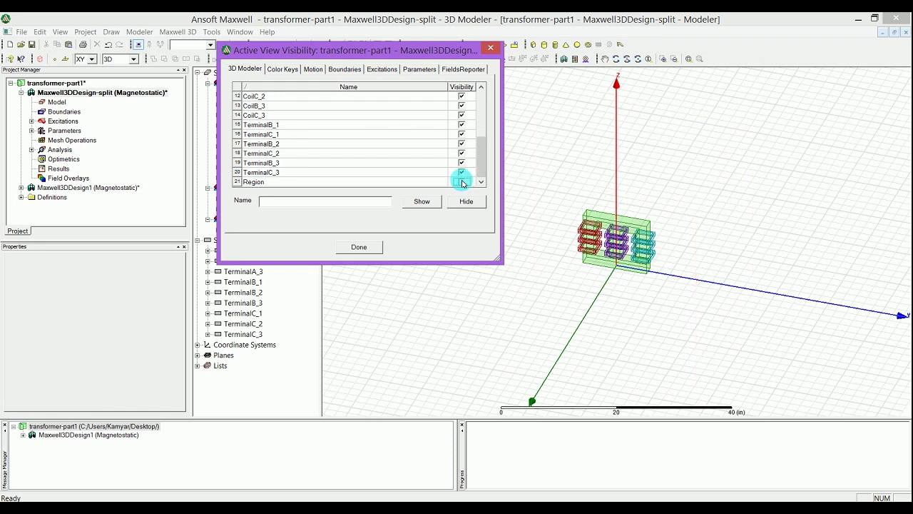
click(359, 247)
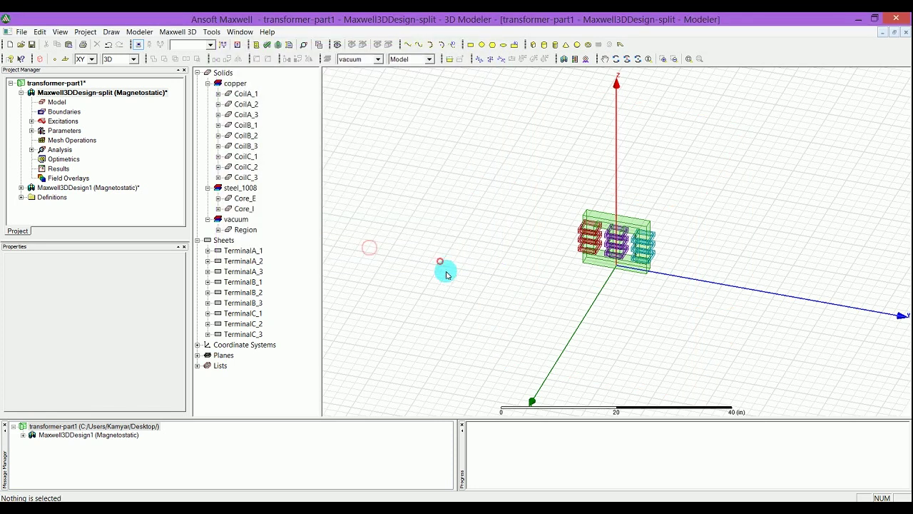
click(441, 261)
key(ctrl+a)
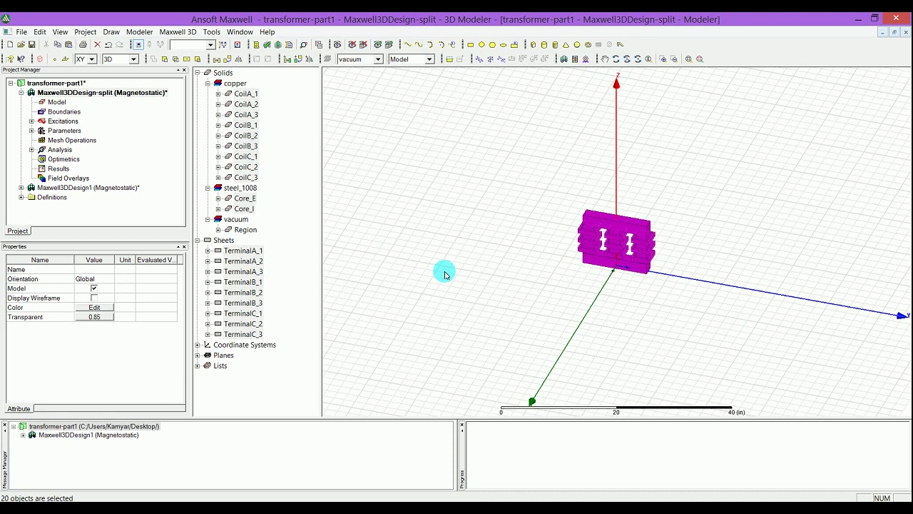
Step: Select all 20 objects and split them on the YZ plane, keeping the positive side
click(298, 235)
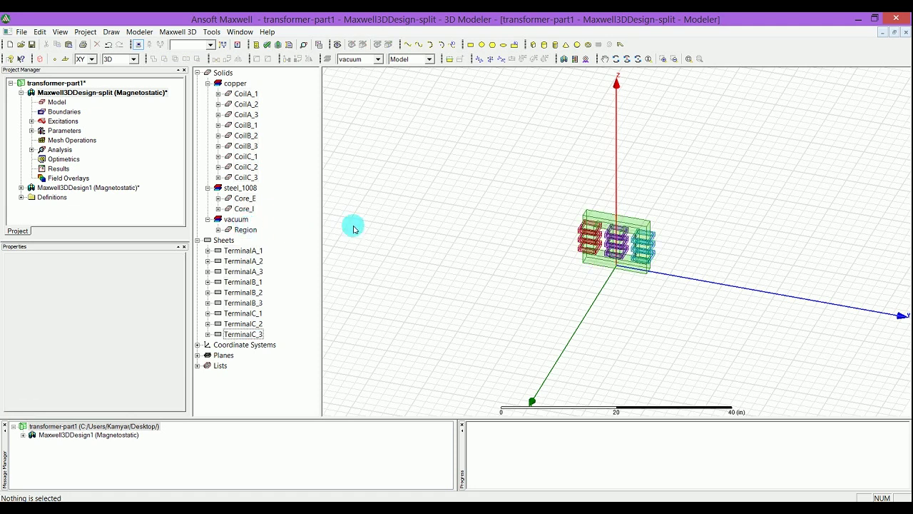
key(ctrl+a)
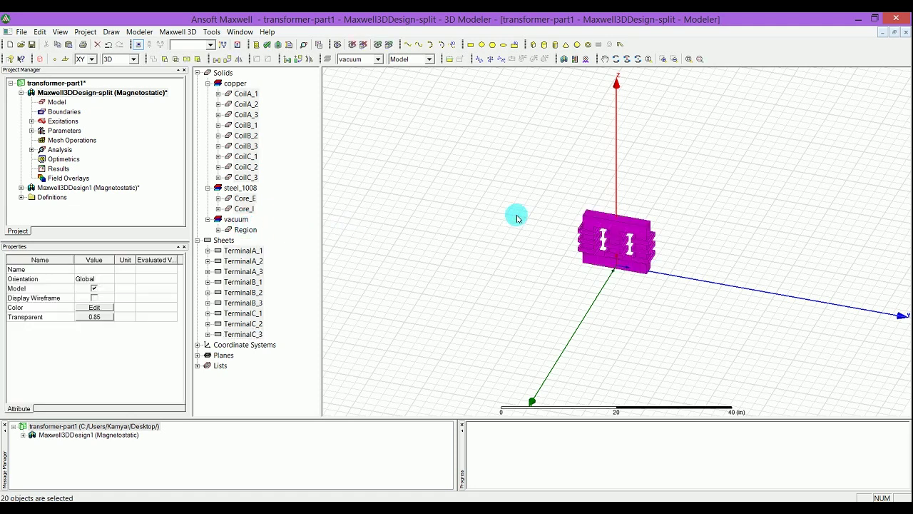
click(184, 64)
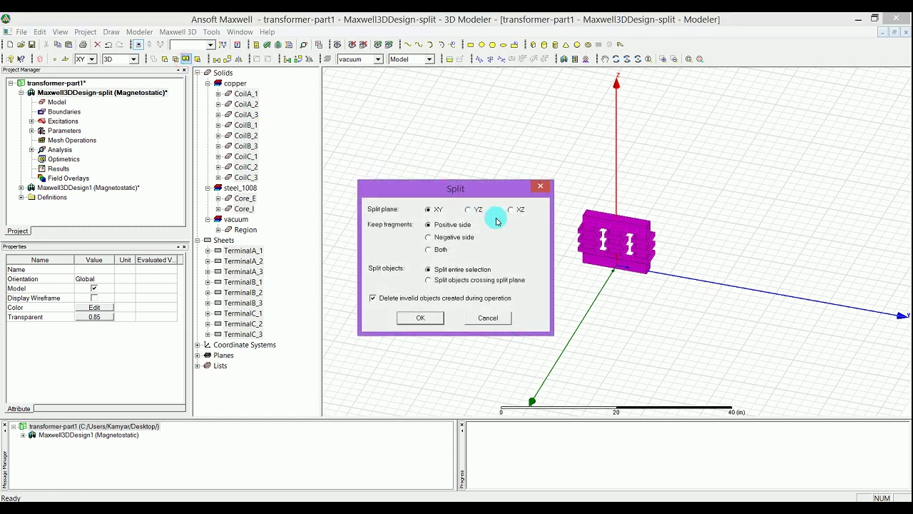
click(474, 209)
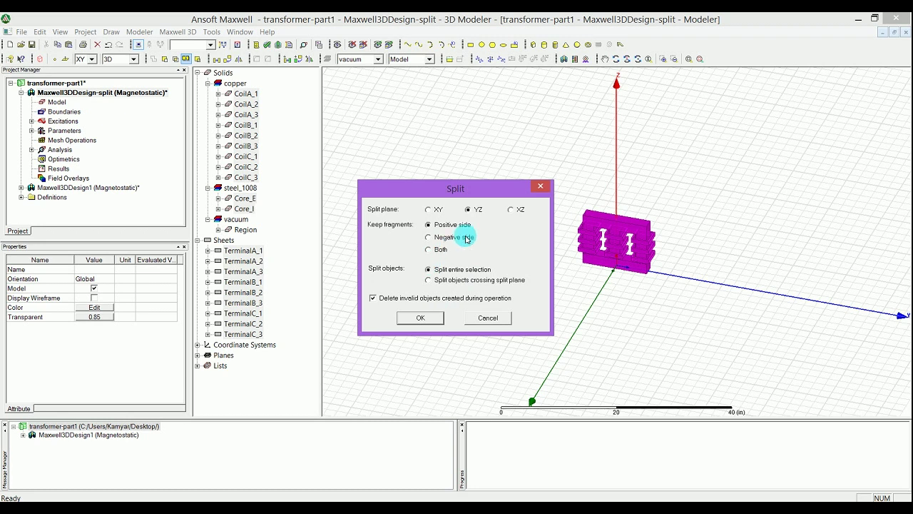
click(421, 318)
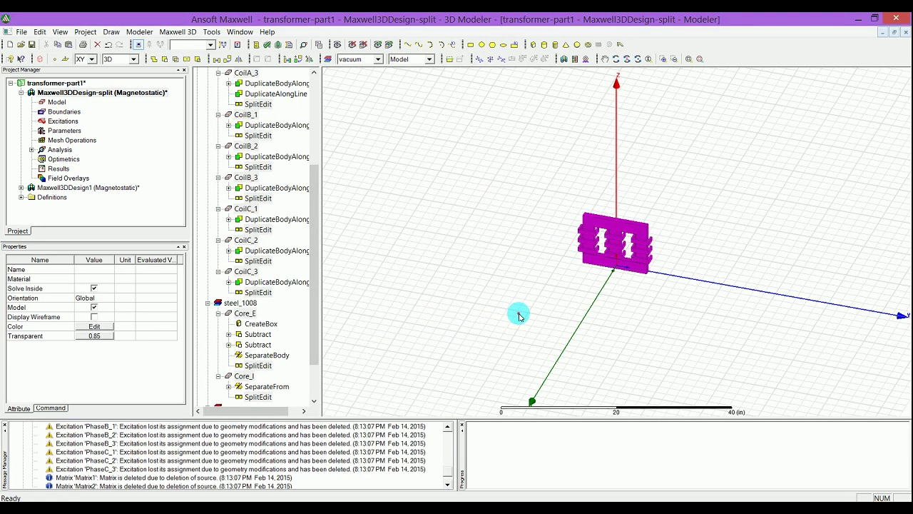
Step: Clear the selection, then orbit and zoom the half model to face the cut coils
click(519, 316)
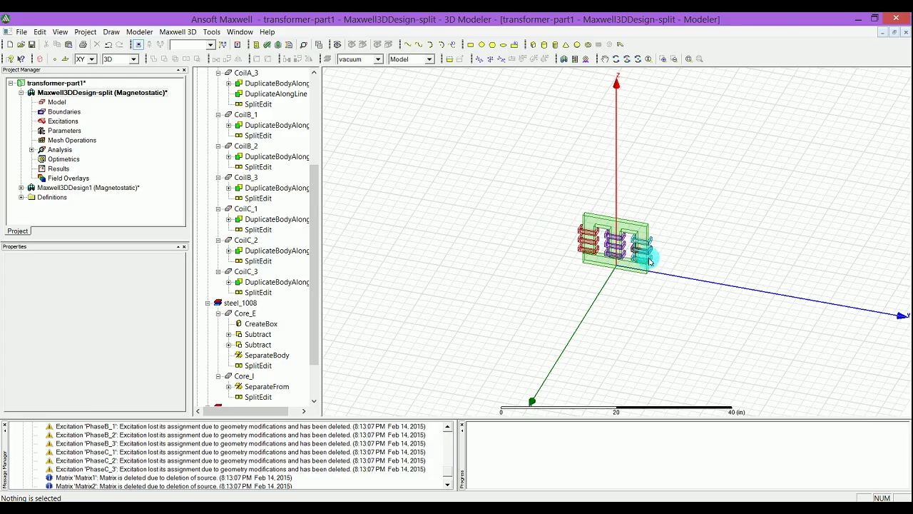
mouse_move(663, 261)
alt+mouse_down()
mouse_move(612, 274)
mouse_move(578, 261)
mouse_move(495, 296)
mouse_move(424, 347)
mouse_move(457, 378)
mouse_move(663, 279)
alt+mouse_up()
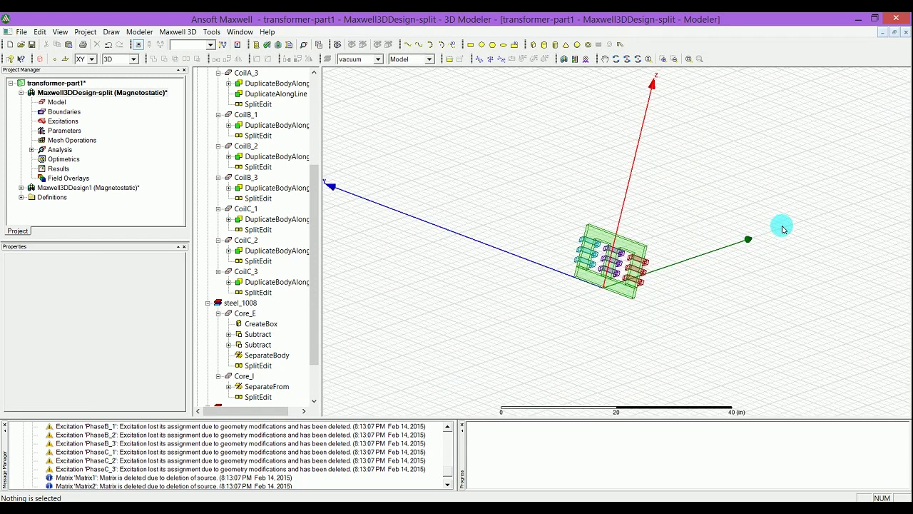
alt+drag(782, 228, 627, 253)
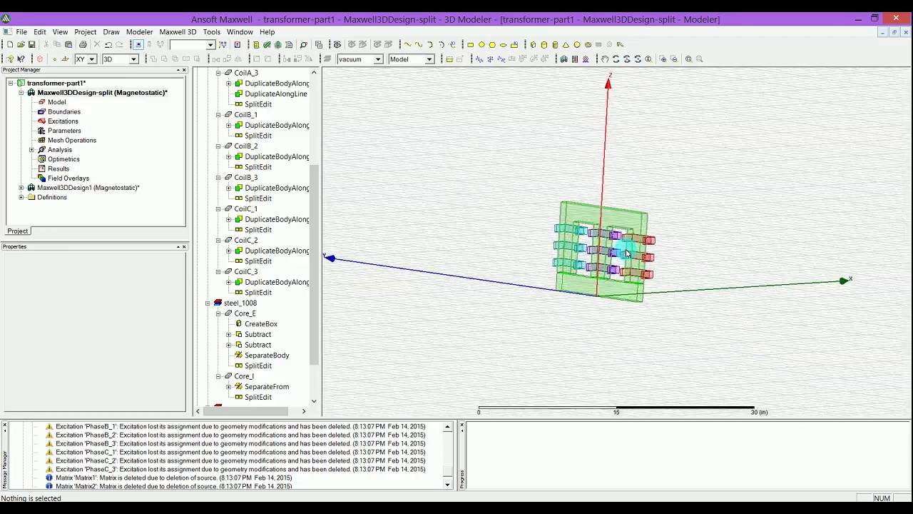
scroll(627, 253, up, 3)
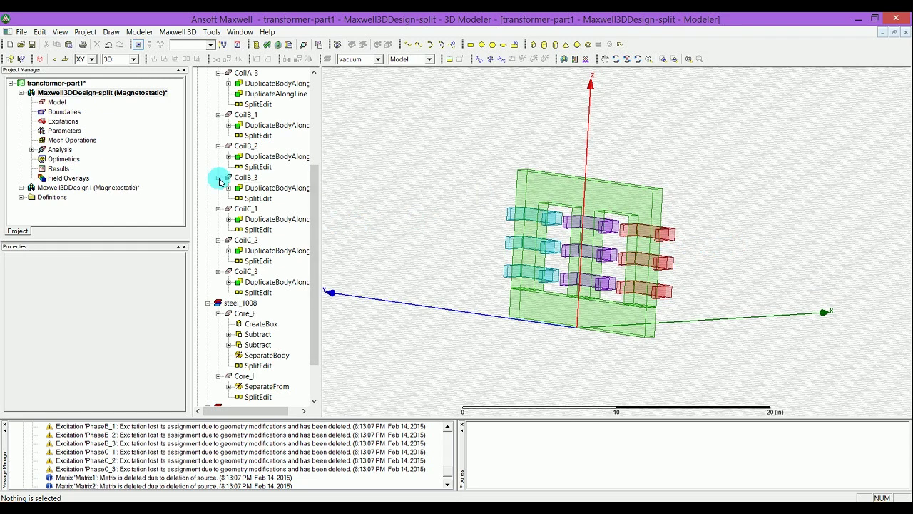
alt+drag(711, 291, 721, 282)
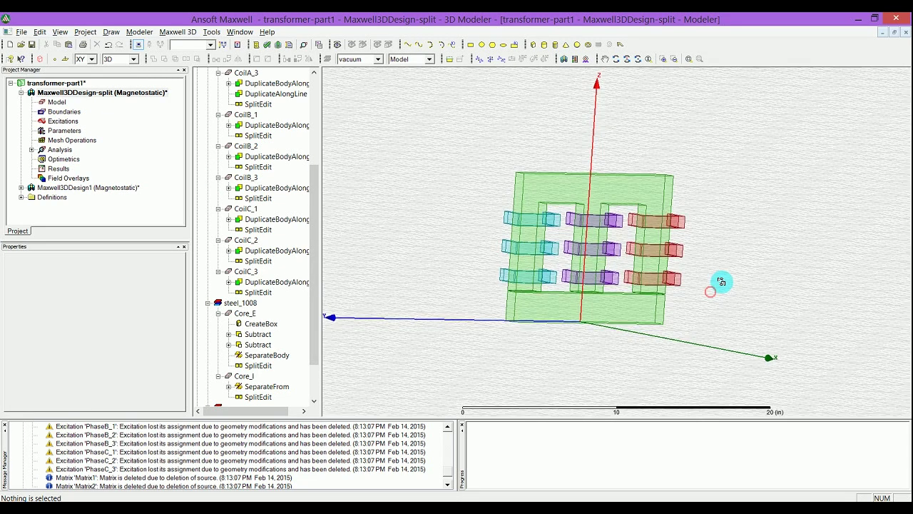
alt+drag(369, 340, 589, 357)
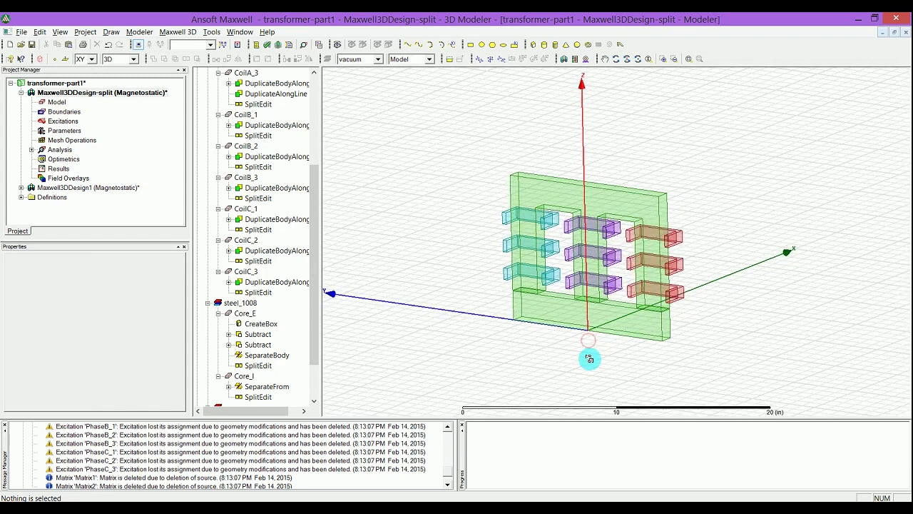
Step: Select the three red coil cut faces, starting with CoilA_1 and CoilA_2, and bring up Assign Excitation
click(669, 298)
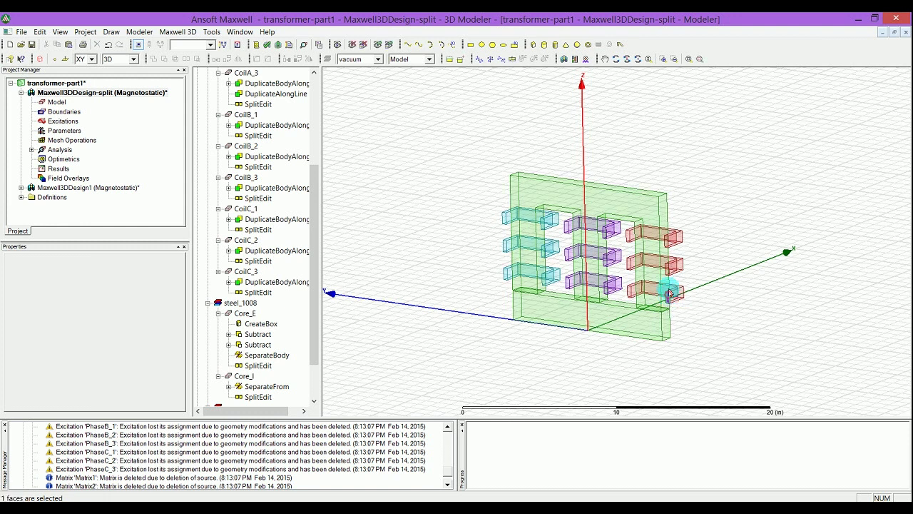
ctrl+click(671, 267)
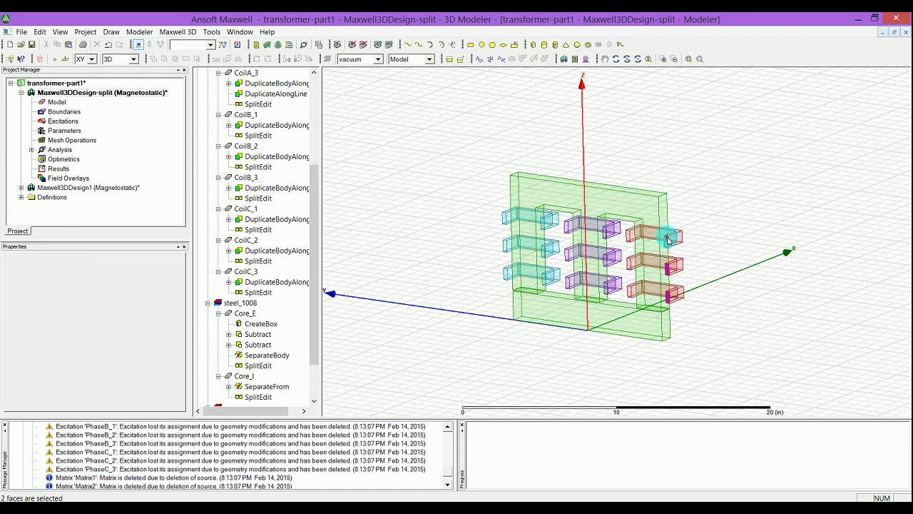
ctrl+click(669, 240)
right_click(669, 241)
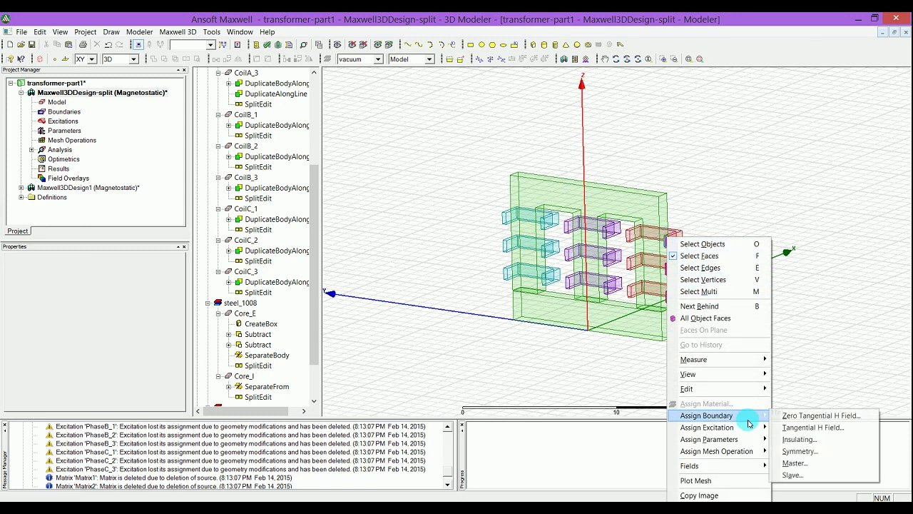
mouse_move(747, 439)
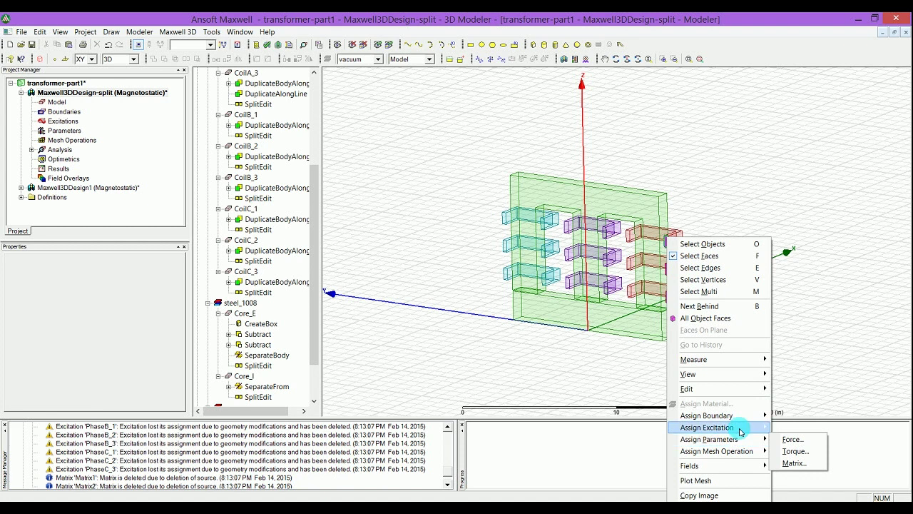
Step: Assign a stranded current excitation named PhaseA_in with value -0.5*Mag to the red coil faces
click(814, 475)
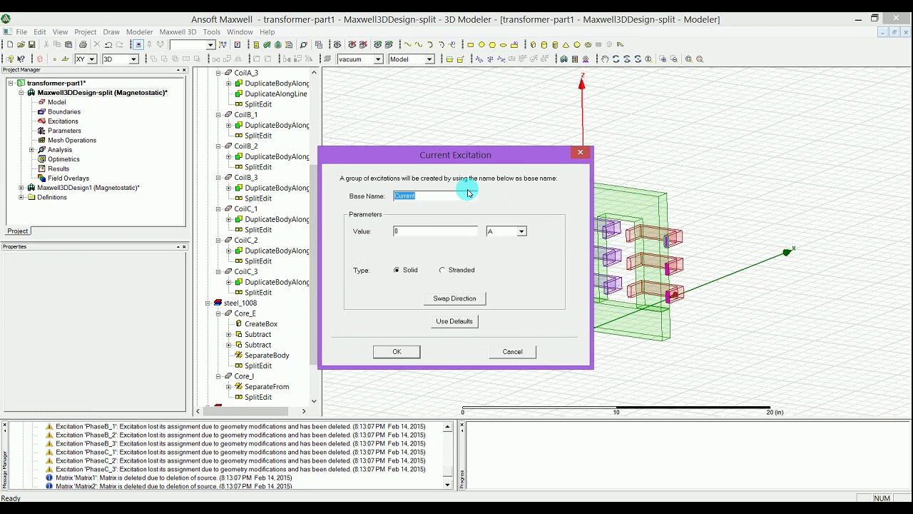
text(PhaseA_in)
click(442, 228)
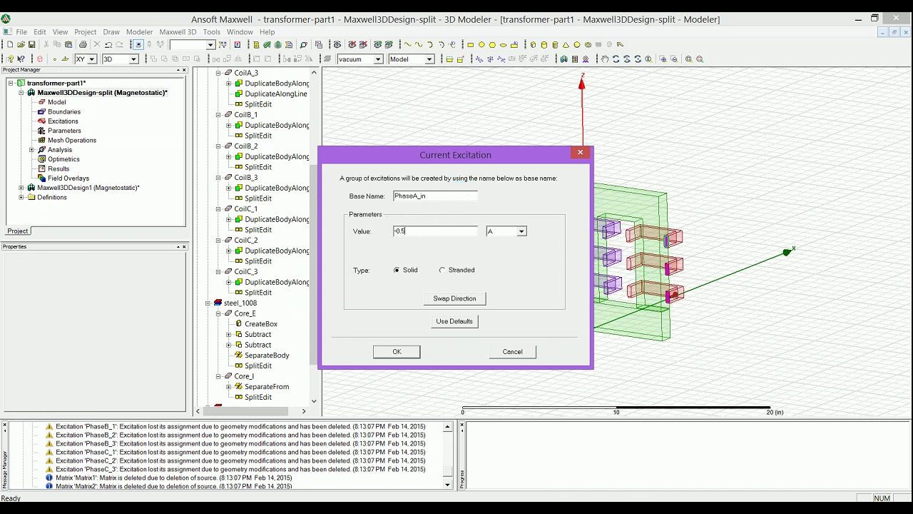
click(396, 229)
text(*Mag)
click(395, 229)
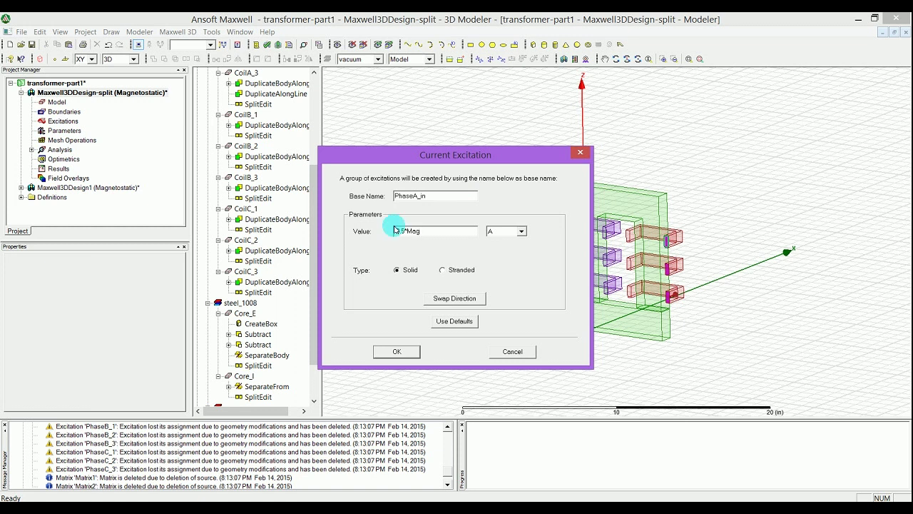
click(442, 270)
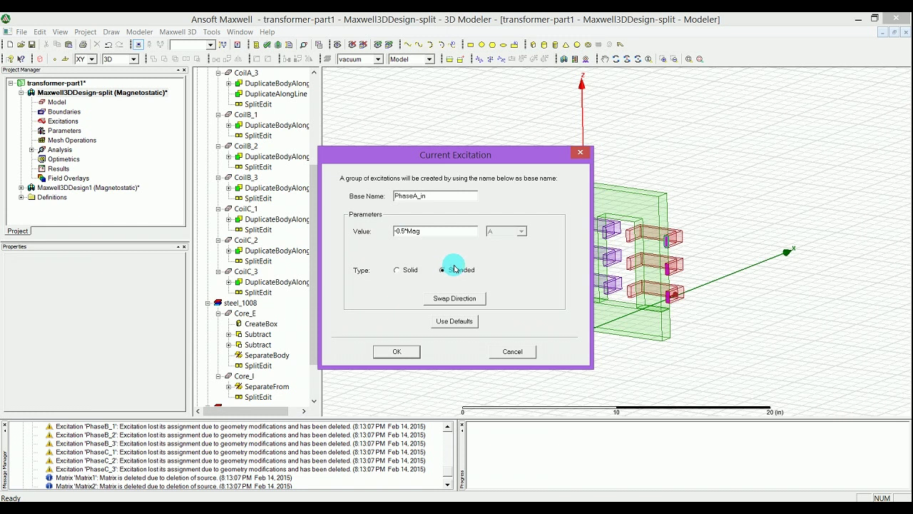
click(454, 298)
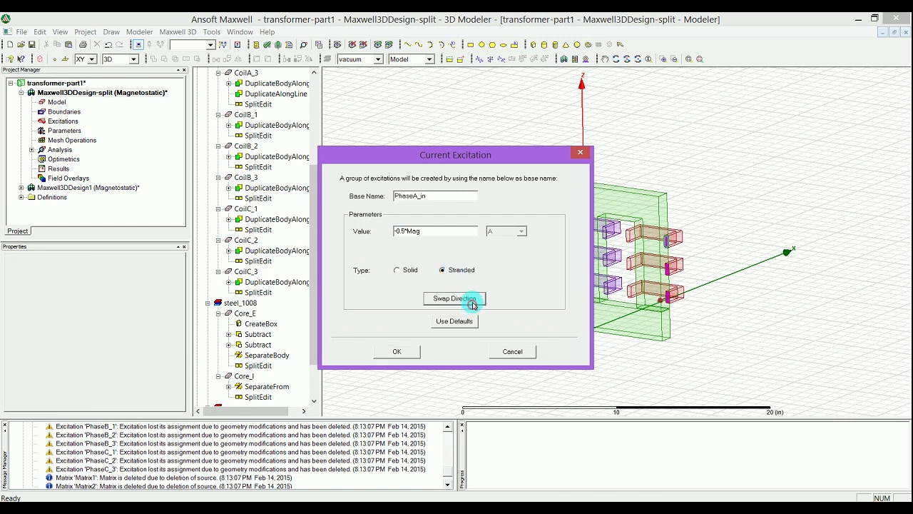
click(473, 304)
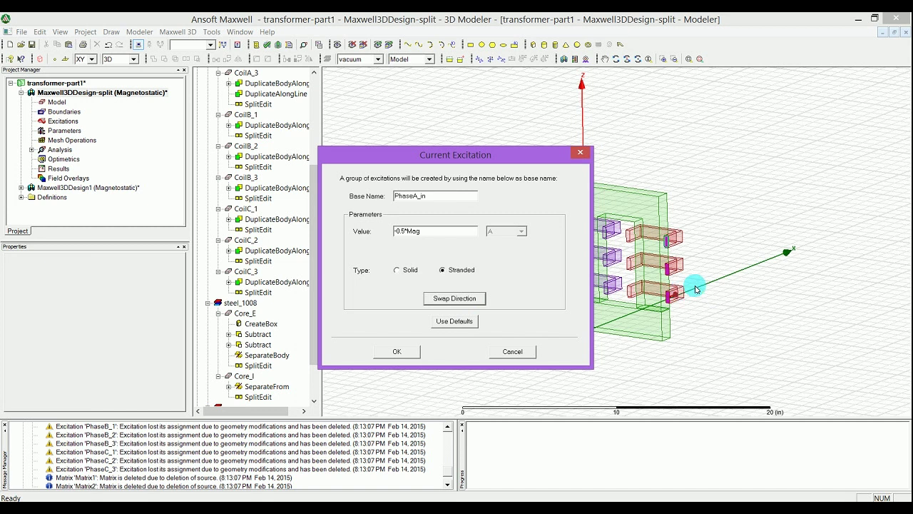
click(378, 355)
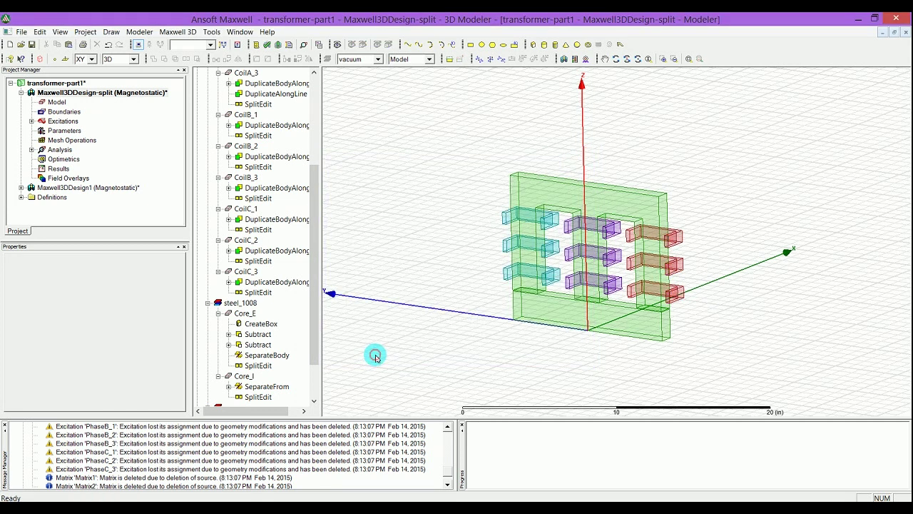
Step: Clear the face selection and inspect PhaseA_in_1 and PhaseA_in_2 under Excitations
click(485, 357)
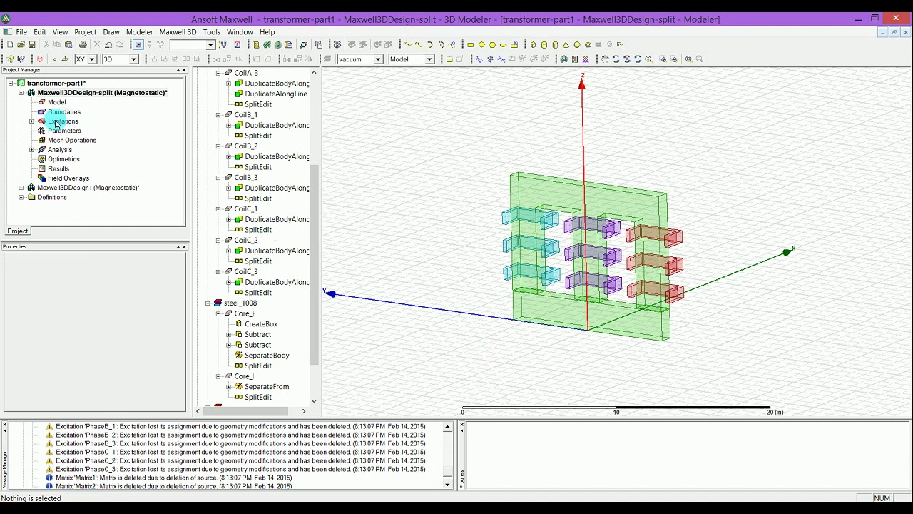
click(32, 121)
click(64, 130)
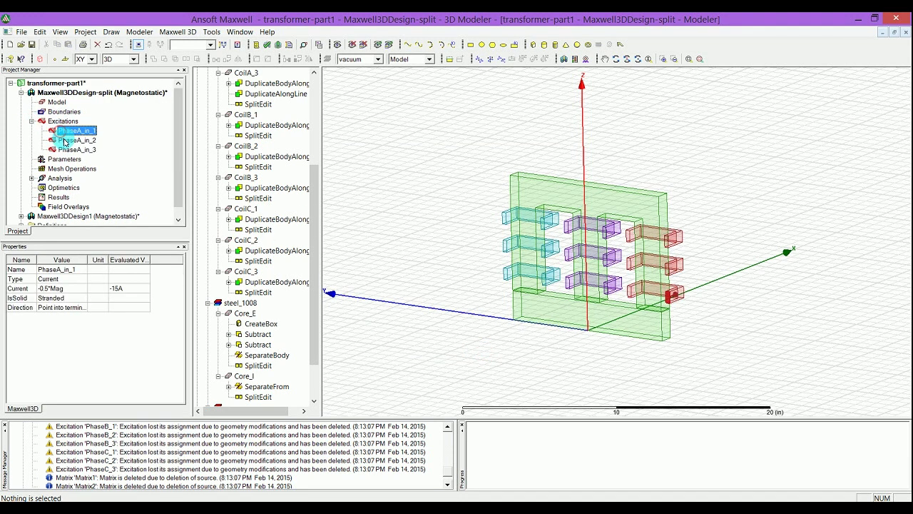
click(72, 140)
Step: Check PhaseA_in_3, then select the three opposite red coil faces for a new excitation
click(69, 150)
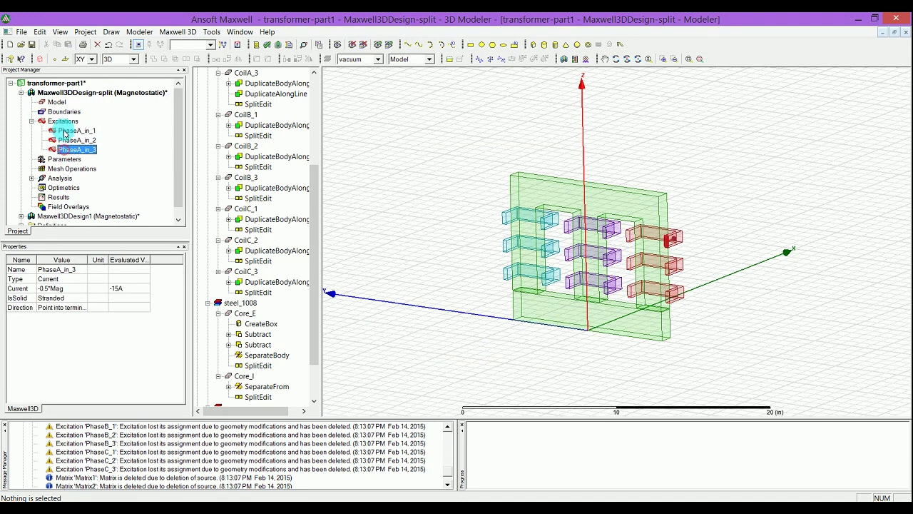
click(62, 121)
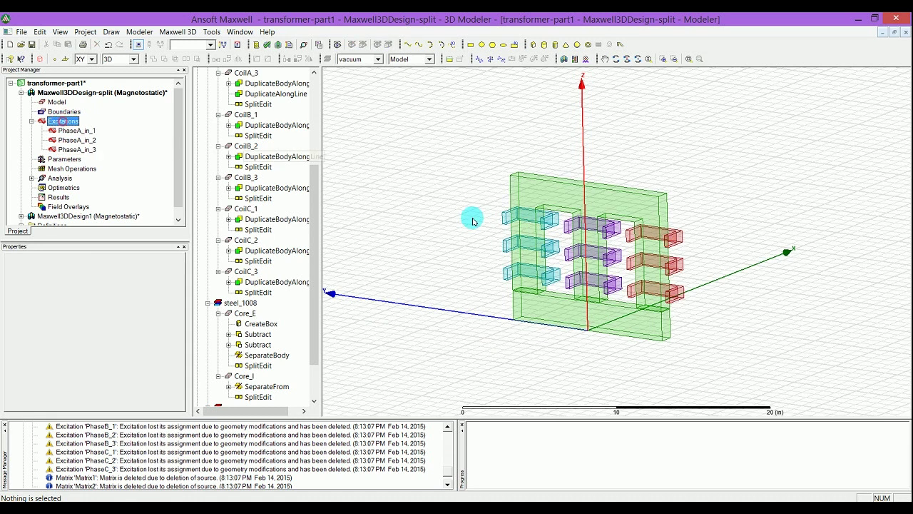
click(631, 288)
ctrl+click(628, 264)
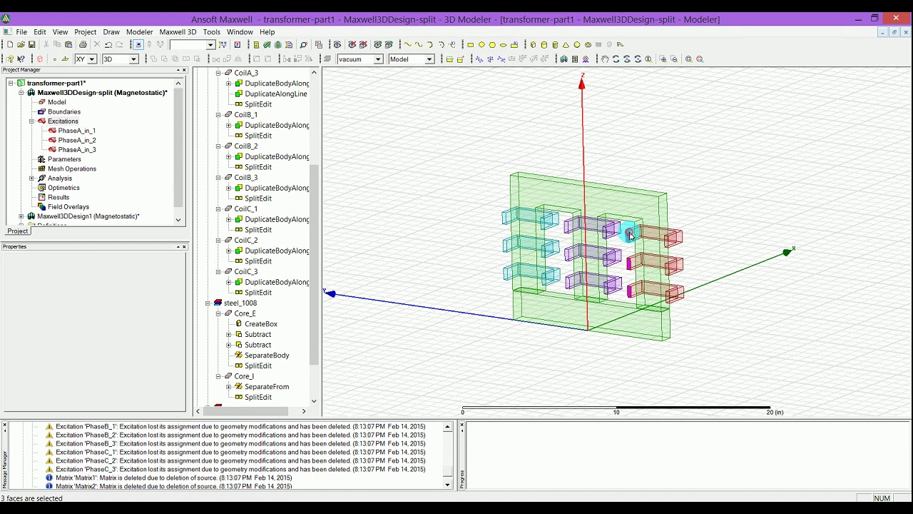
ctrl+click(629, 234)
right_click(631, 235)
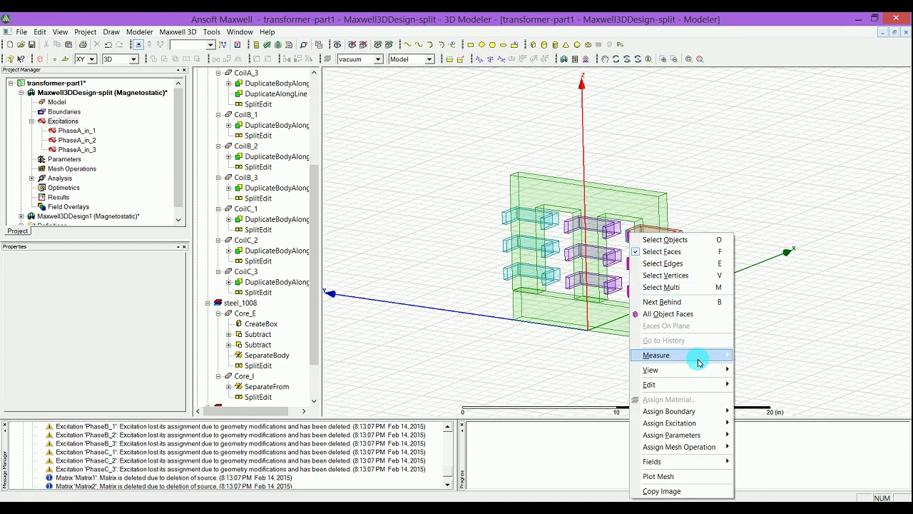
mouse_move(699, 359)
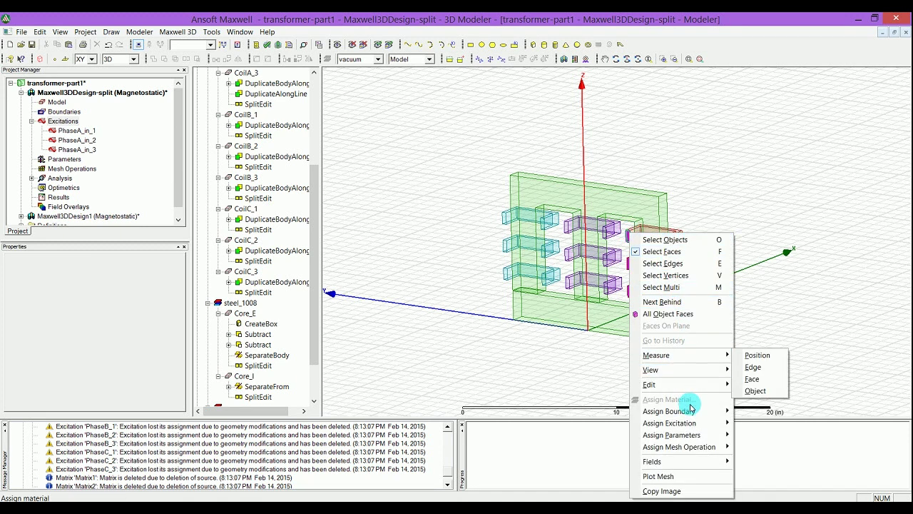
mouse_move(689, 423)
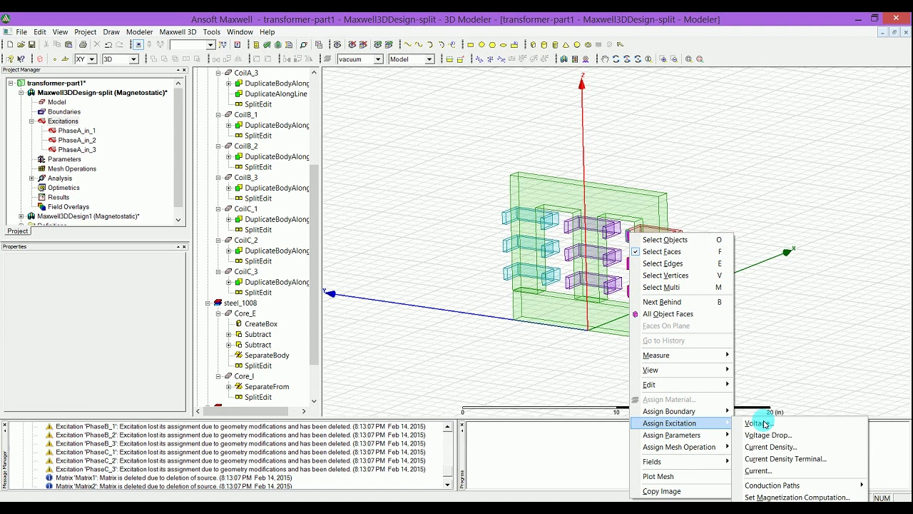
Step: Assign a stranded, direction-swapped -0.5*Mag current excitation named phaseA_out, fixing the value's unit error
click(756, 471)
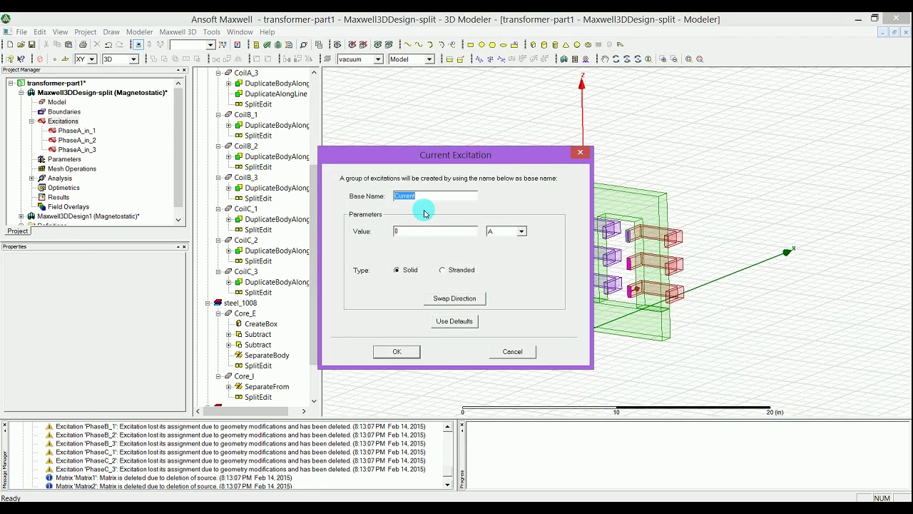
text(phaseA_out)
double_click(398, 231)
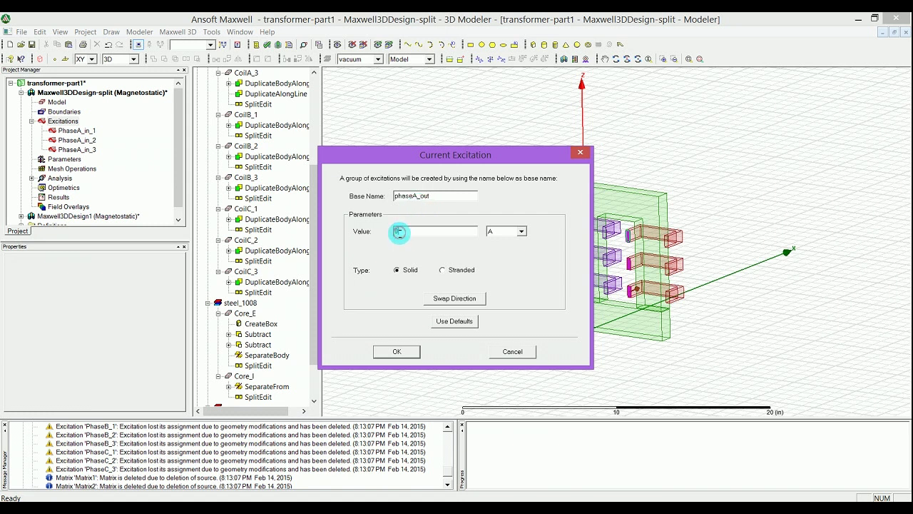
text(-0.5)
double_click(399, 231)
text(*mag)
key(BackSpace)
key(BackSpace)
key(BackSpace)
key(BackSpace)
text(Mag)
click(463, 273)
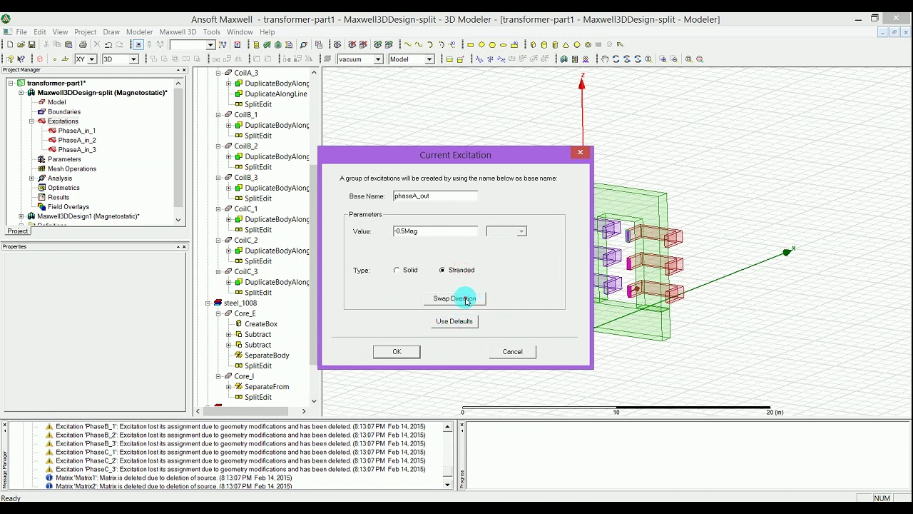
click(467, 299)
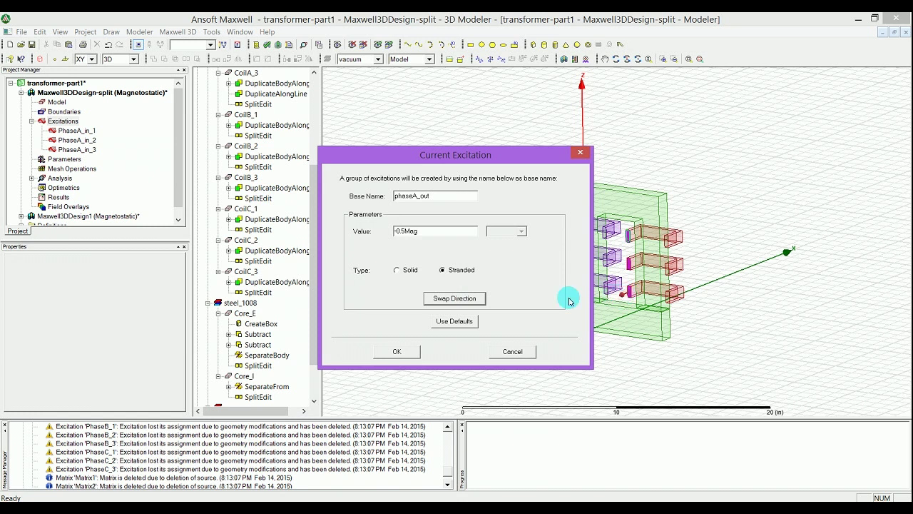
click(412, 352)
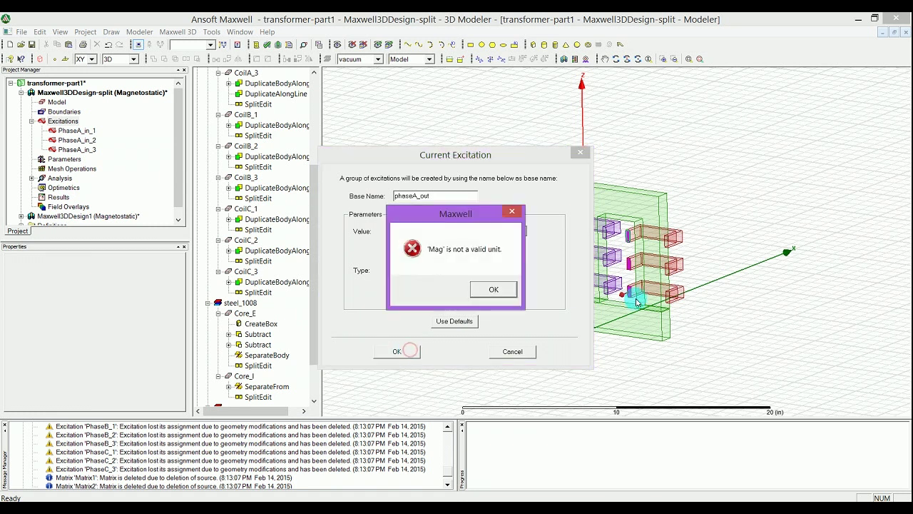
click(493, 289)
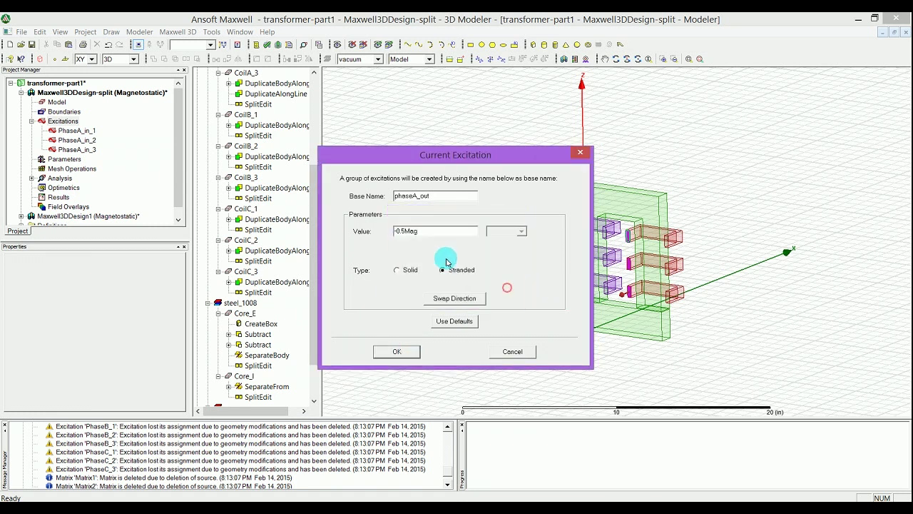
click(402, 231)
text(*)
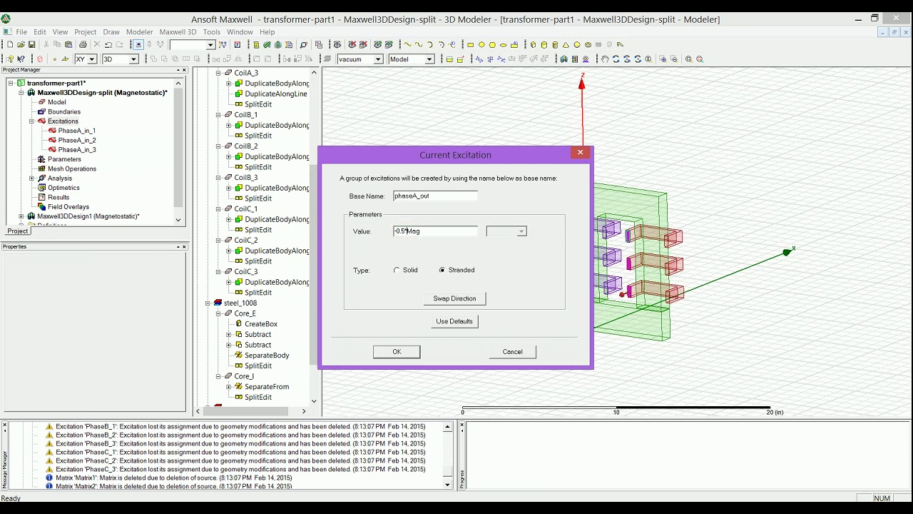
click(404, 351)
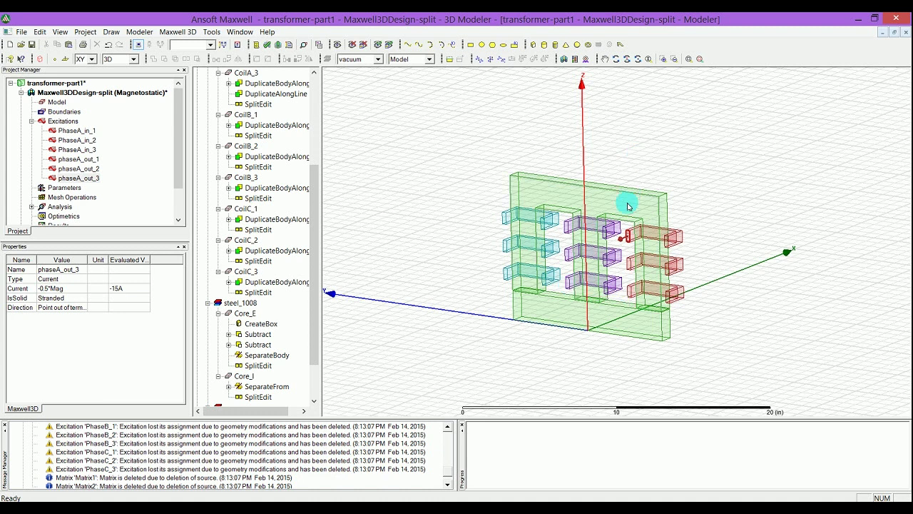
Step: Select the purple Phase B coil input faces and start a current excitation on them
click(592, 395)
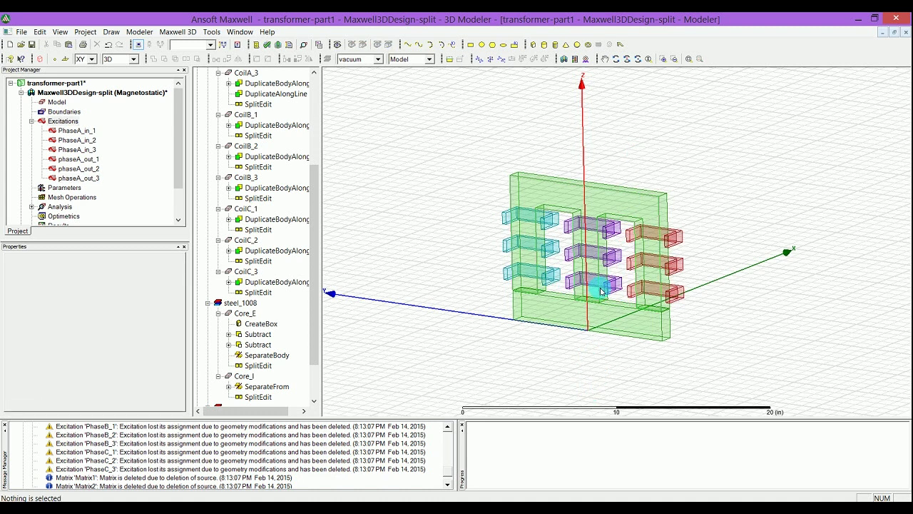
click(605, 289)
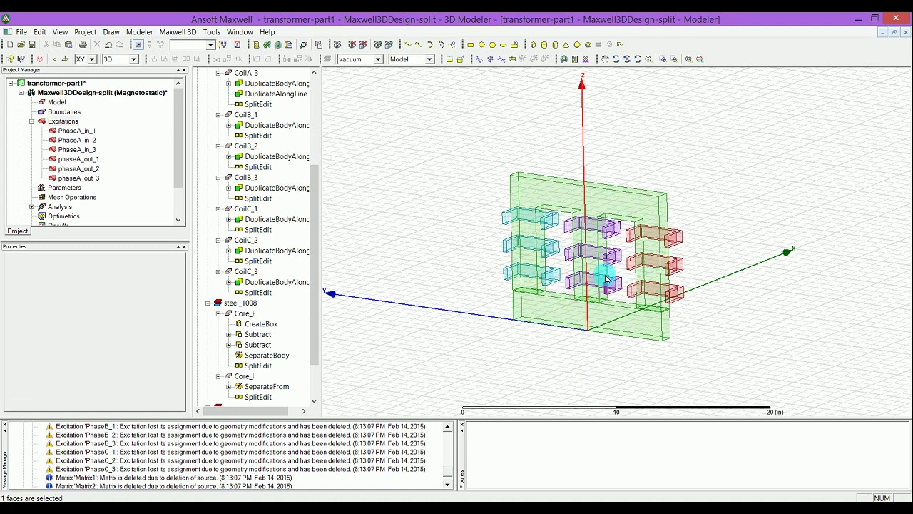
right_click(605, 235)
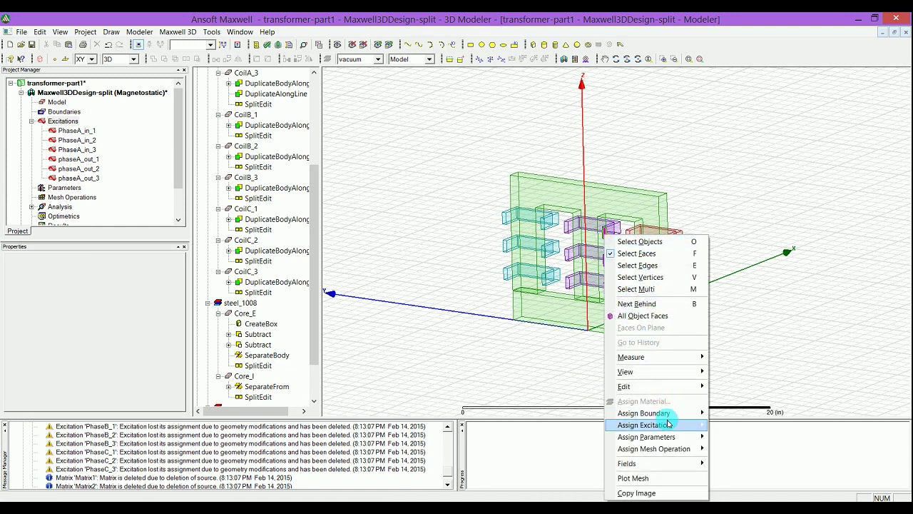
mouse_move(662, 425)
click(733, 472)
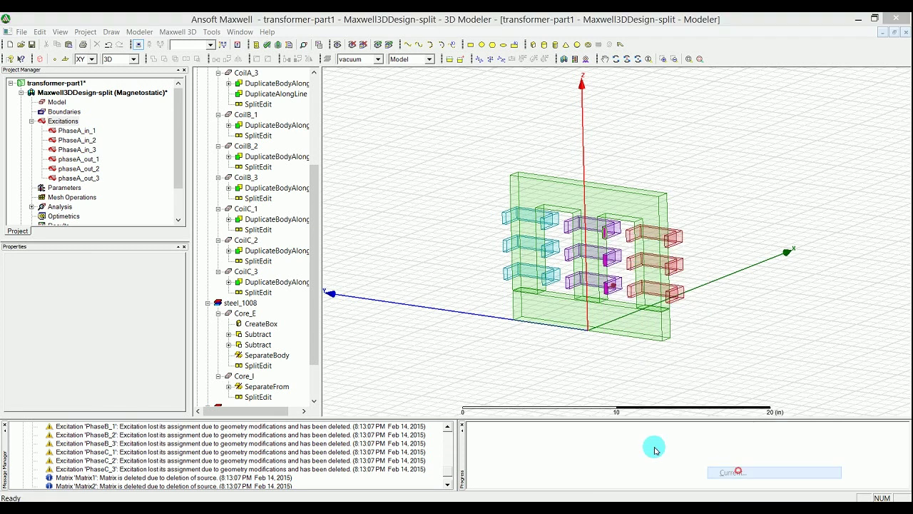
Step: Name the excitation PhaseB_in with value Mag and Stranded type, creating PhaseB_in_1 to PhaseB_in_3
text(Ph)
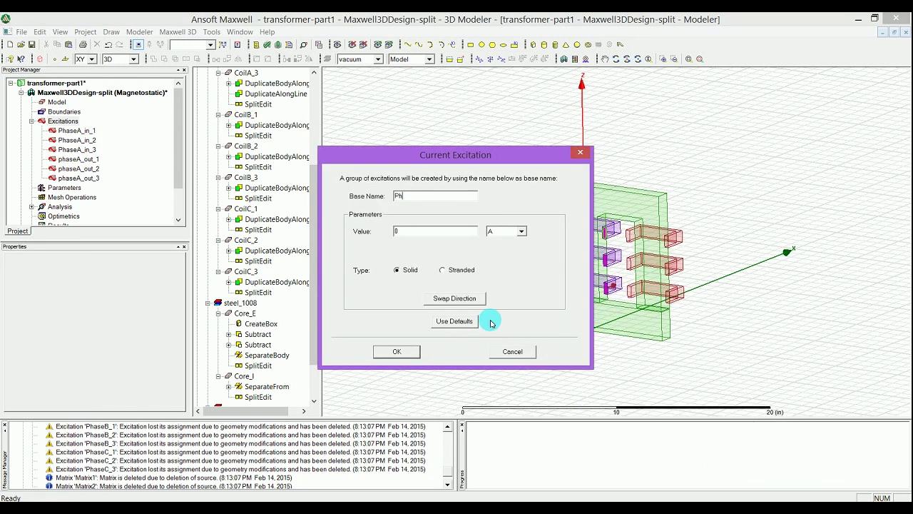
text(aseB_in)
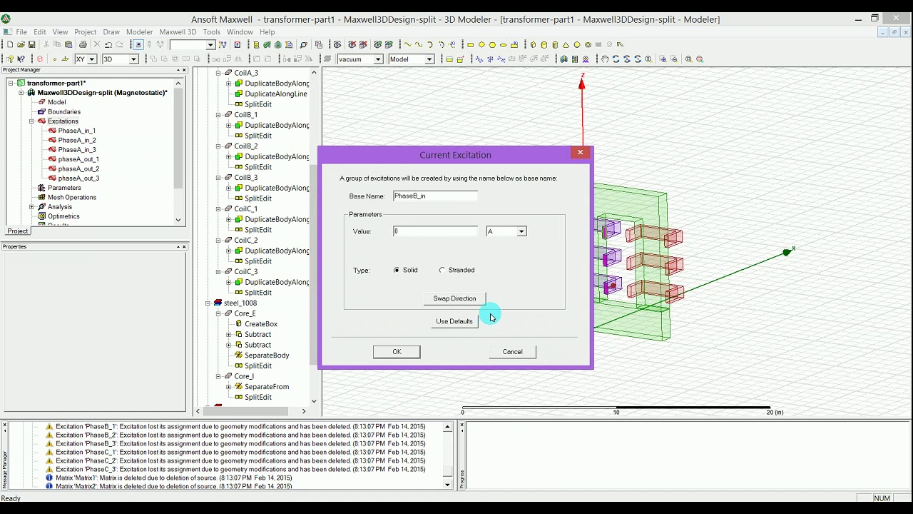
click(394, 231)
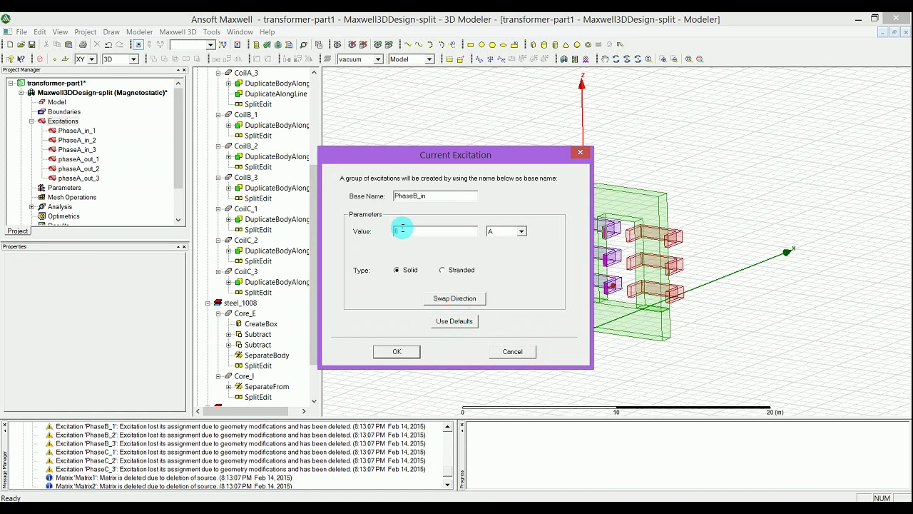
double_click(401, 231)
text(Mag)
drag(430, 192, 368, 196)
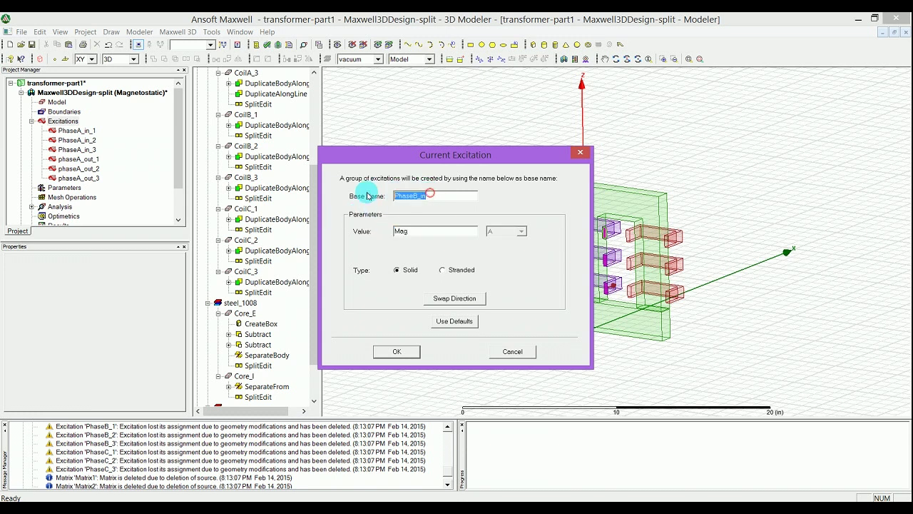
click(460, 270)
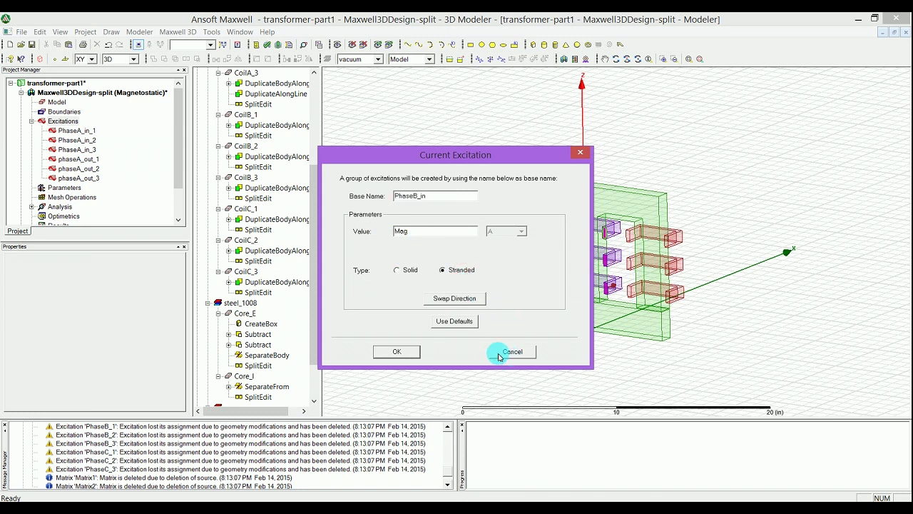
click(411, 349)
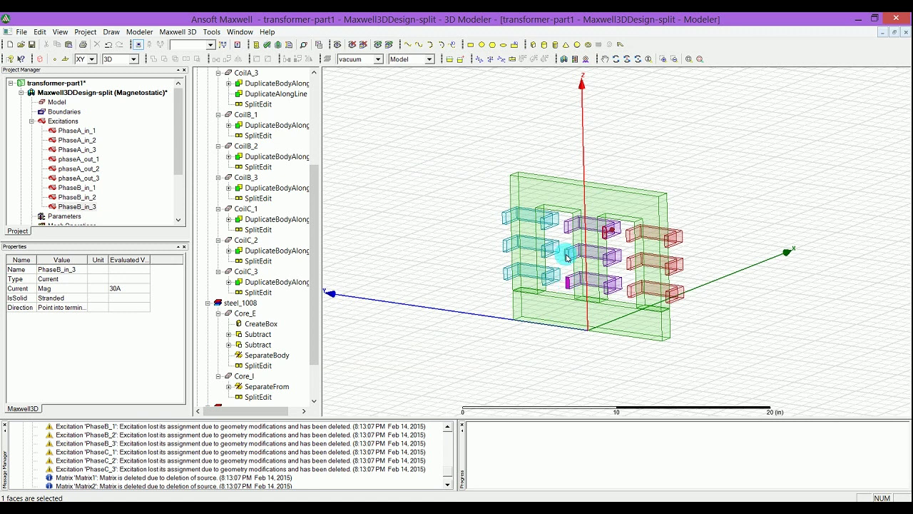
ctrl+click(567, 254)
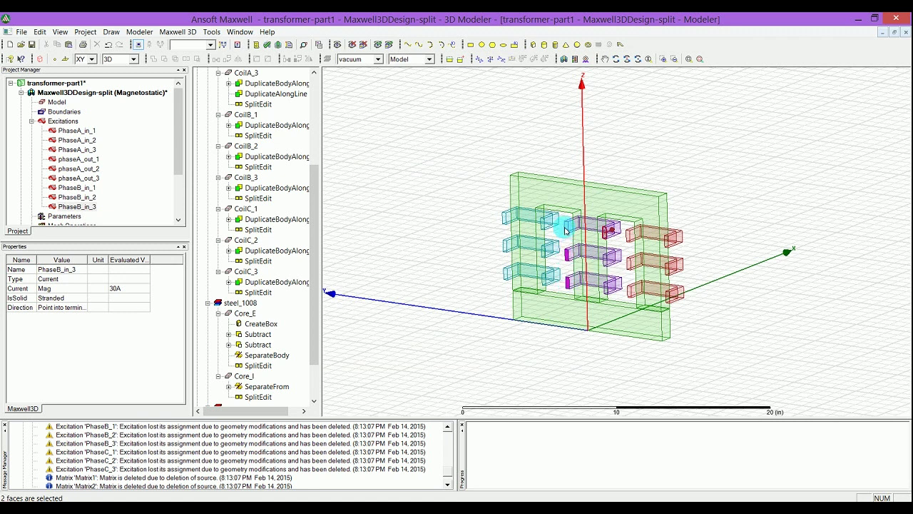
Step: Assign a stranded, direction-swapped Mag current excitation named PhaseB_out to the purple coils' opposite faces
right_click(566, 227)
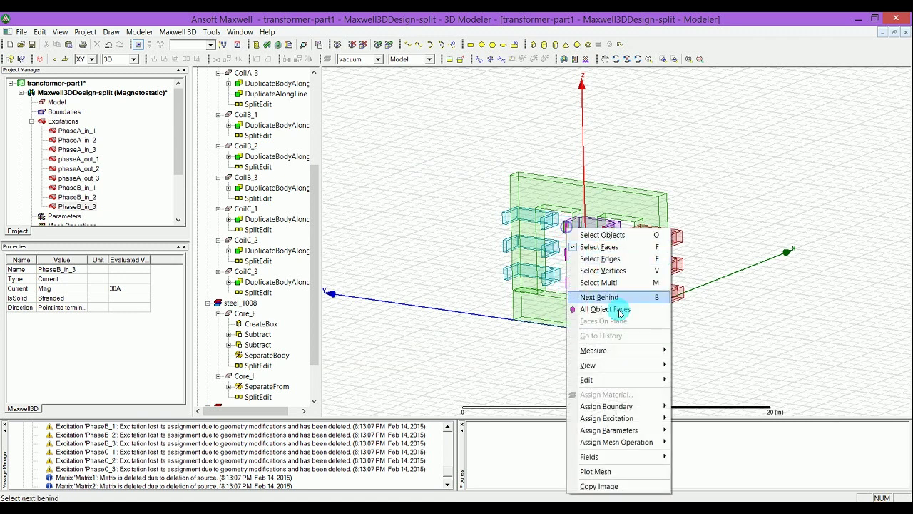
mouse_move(627, 418)
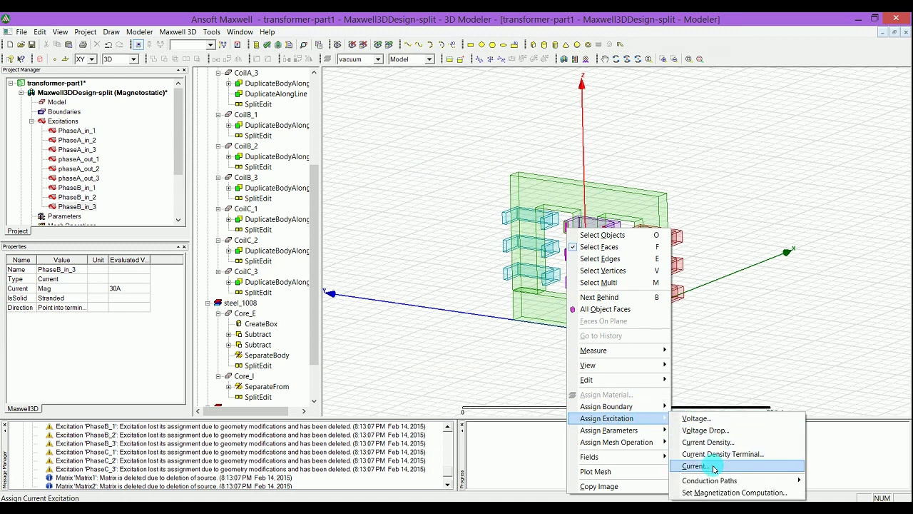
click(713, 467)
key(ctrl+c)
key(End)
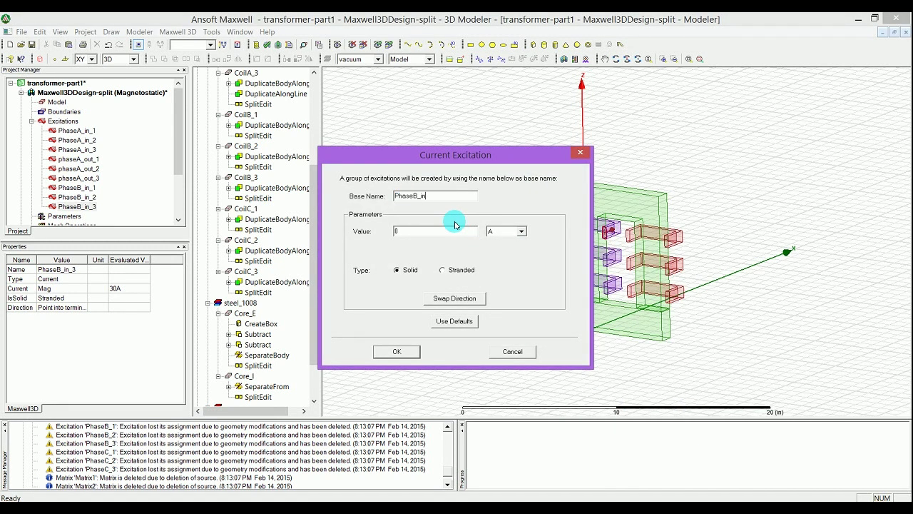
text(out)
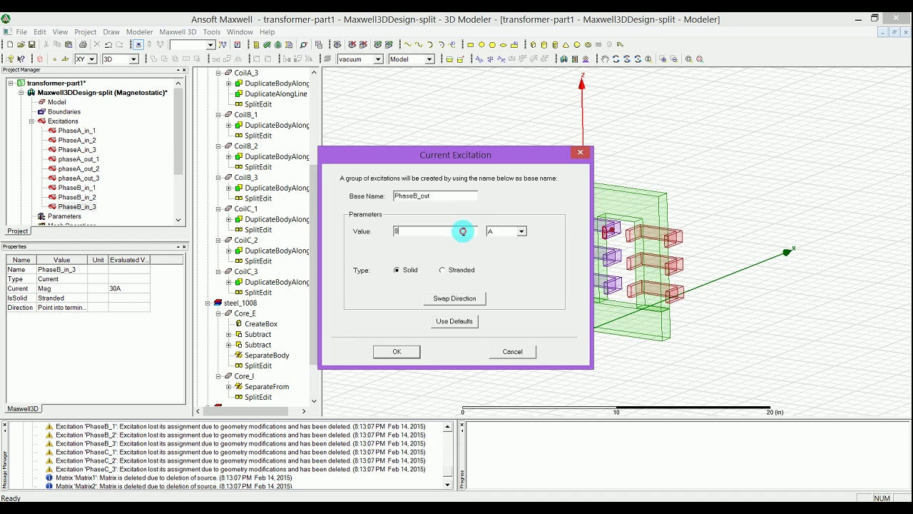
click(463, 230)
text(Mag)
click(460, 270)
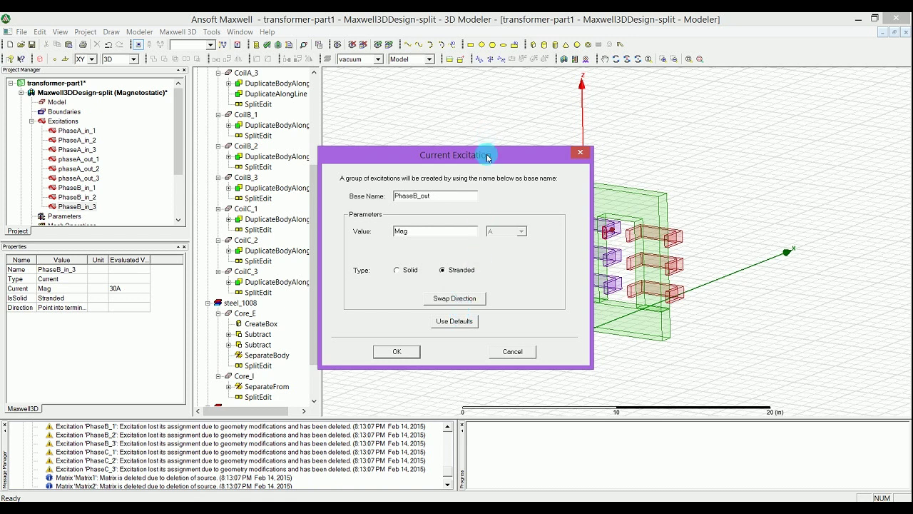
drag(488, 157, 412, 126)
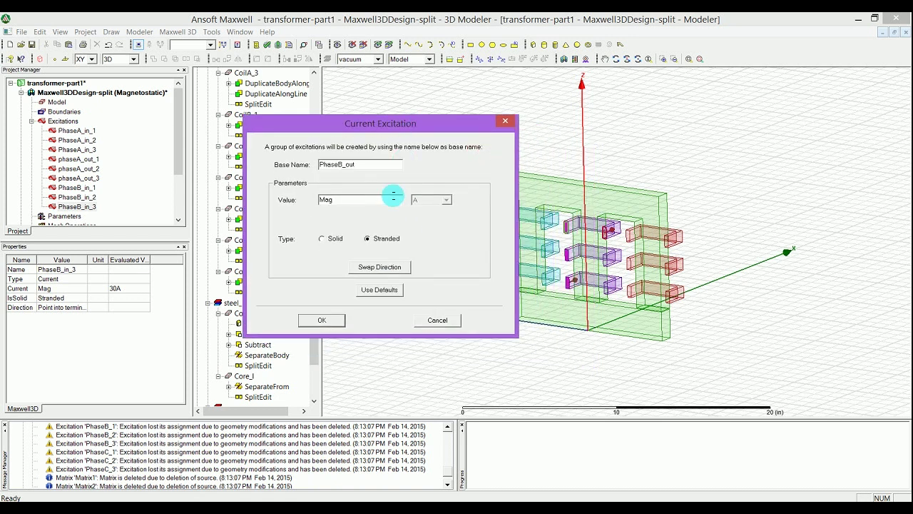
click(390, 270)
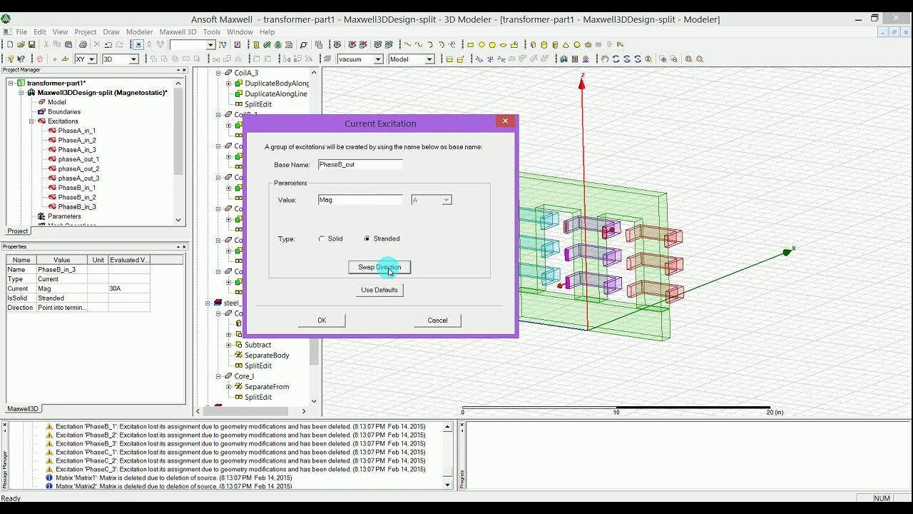
click(330, 320)
click(388, 346)
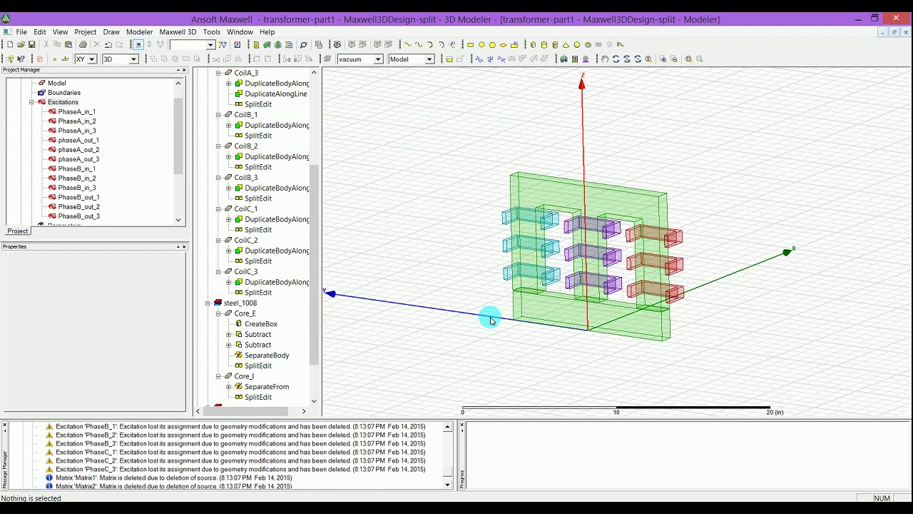
Step: Select the phase C input coil end faces for a current excitation
click(544, 279)
ctrl+click(544, 251)
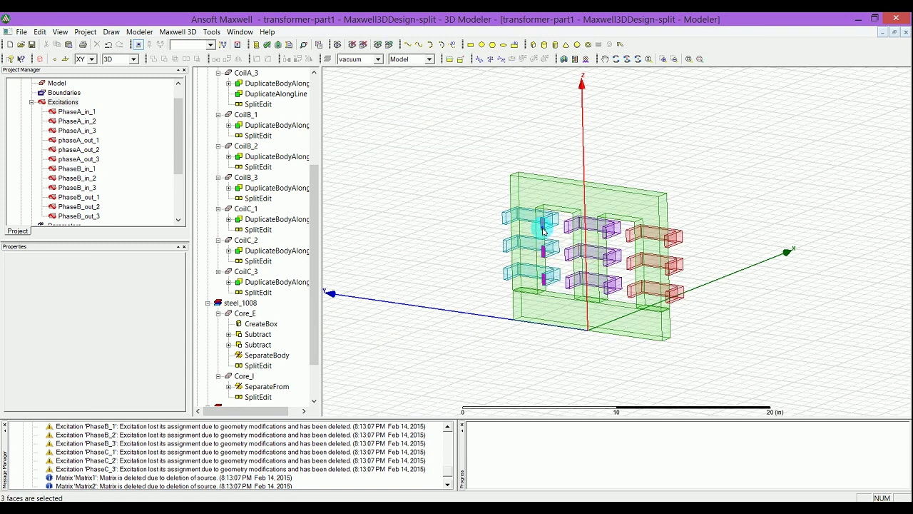
right_click(543, 231)
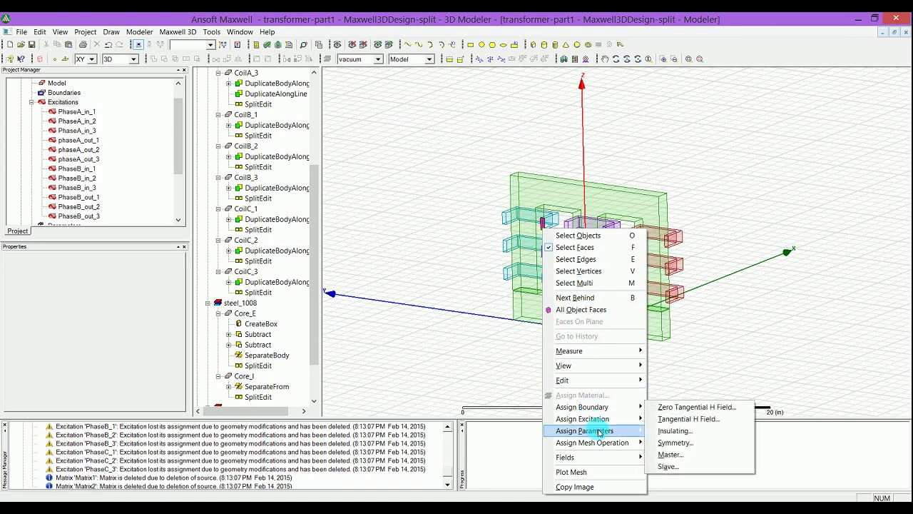
mouse_move(599, 432)
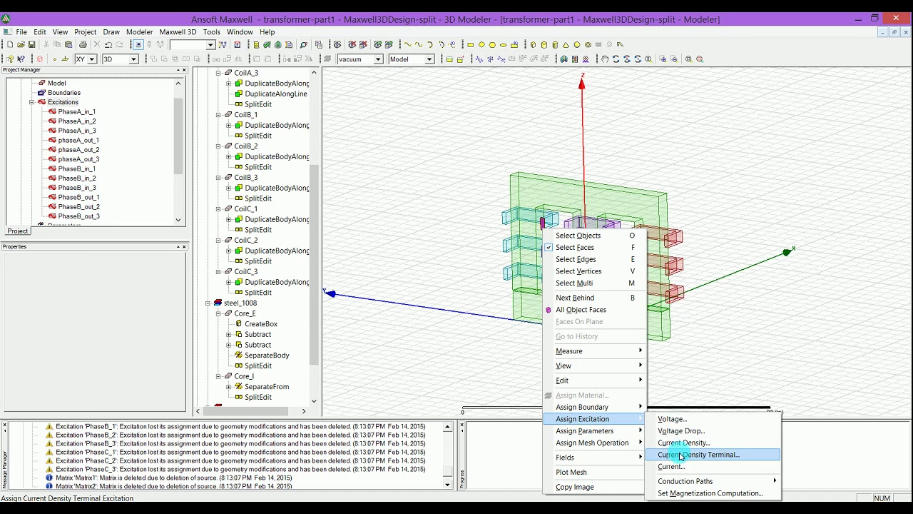
click(671, 466)
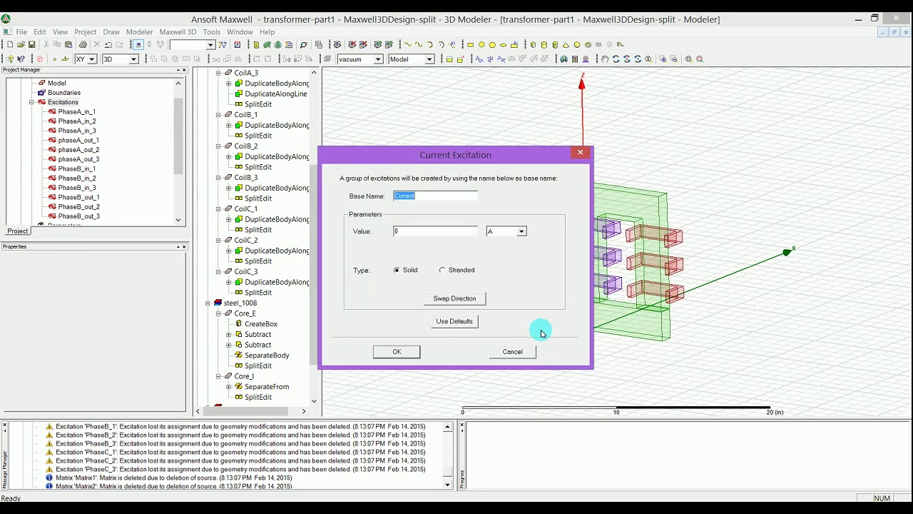
Step: Create stranded PhaseC_in current excitations with value 1*Mag on those faces
key(ctrl+v)
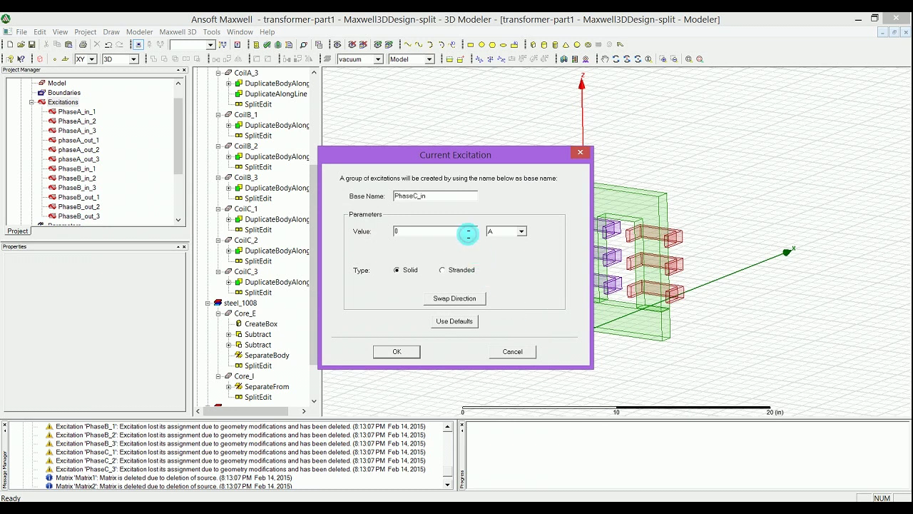
double_click(468, 233)
text(1)
click(468, 233)
text(*M)
click(468, 233)
text(ahg)
key(BackSpace)
key(BackSpace)
text(g)
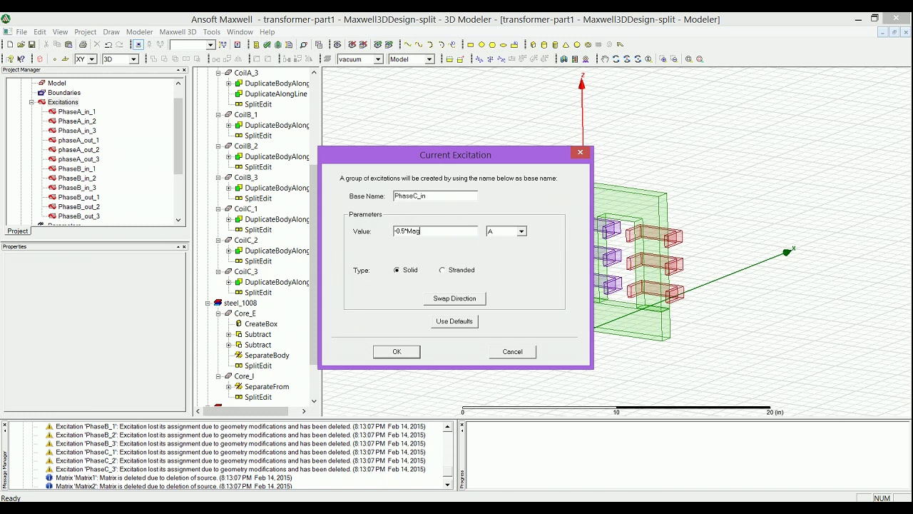
click(464, 270)
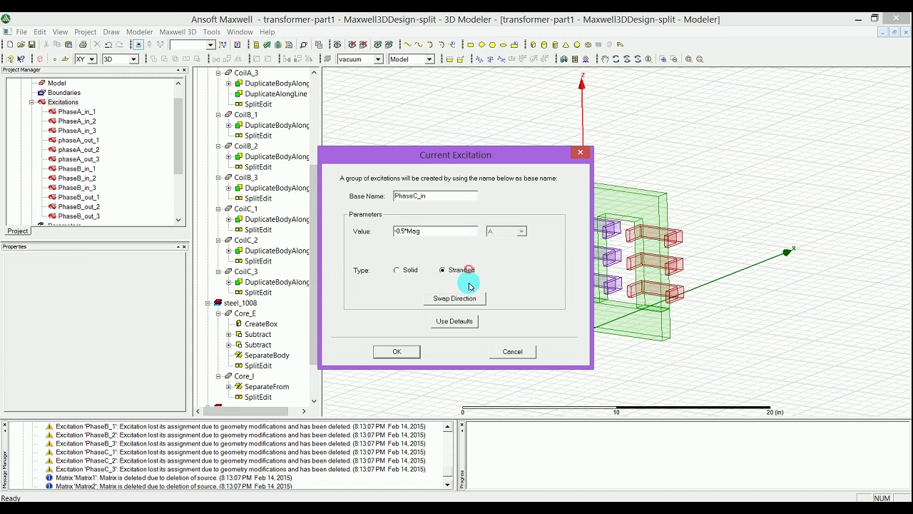
drag(489, 163, 372, 141)
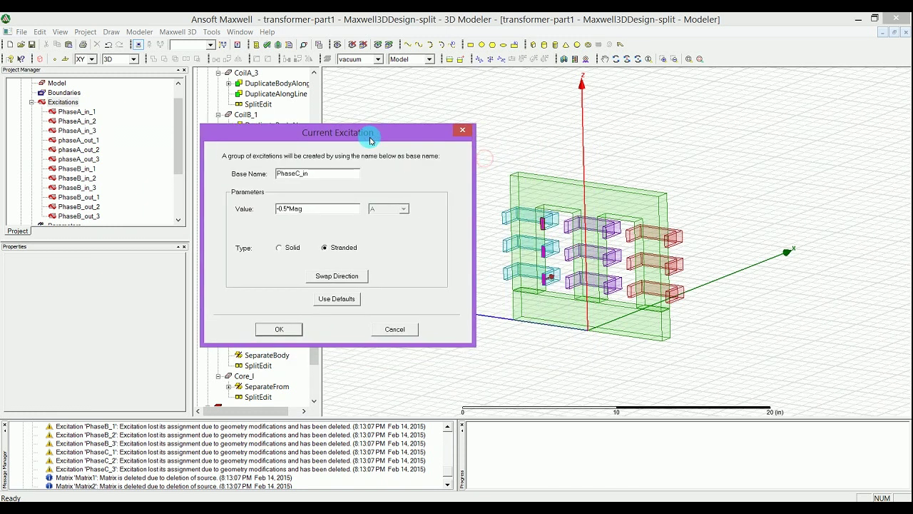
click(291, 330)
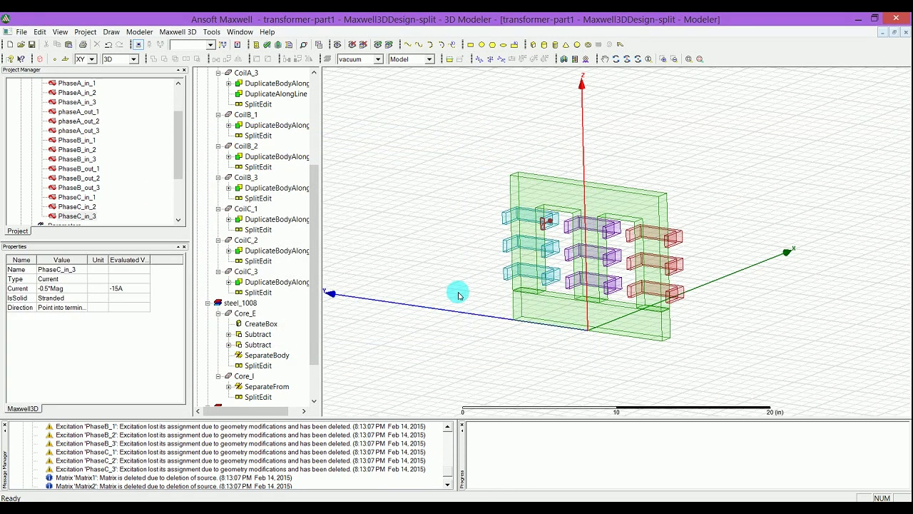
Step: Select the three left coil end faces as phase C output terminals
click(505, 274)
ctrl+click(506, 245)
ctrl+click(504, 218)
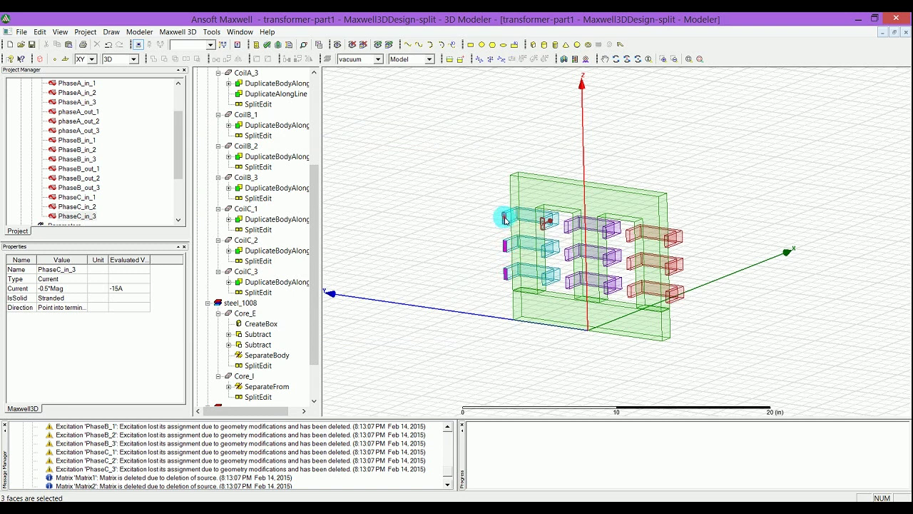
right_click(504, 219)
mouse_move(565, 414)
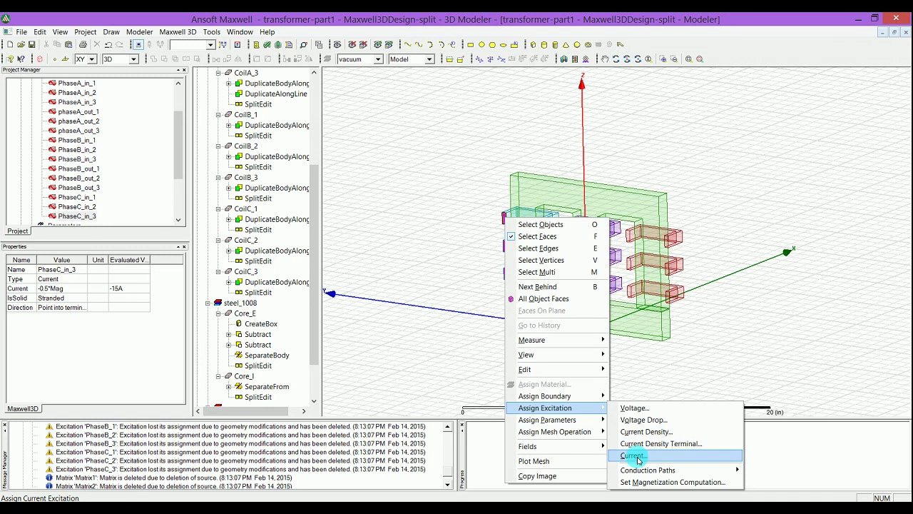
click(631, 455)
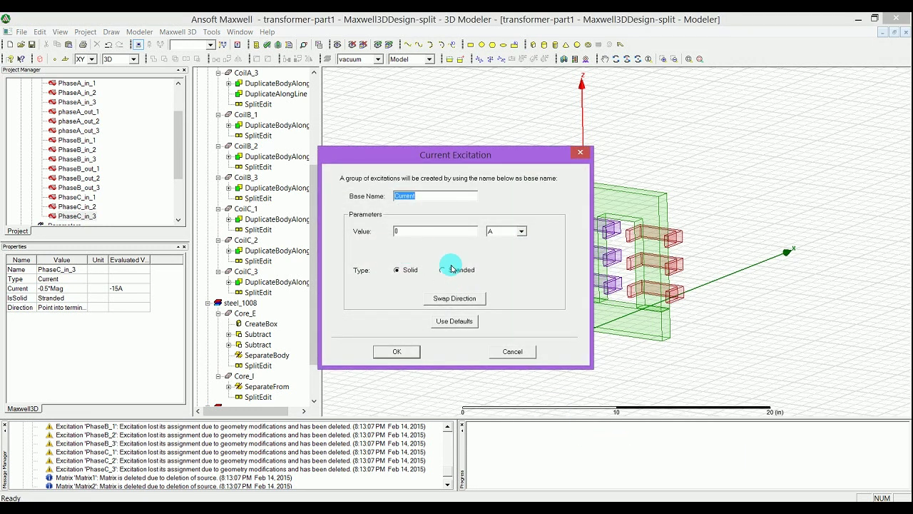
Step: Create stranded PhaseC_out excitations of -0.5*Mag with swapped direction
click(448, 269)
double_click(368, 191)
text(PhaseB_in)
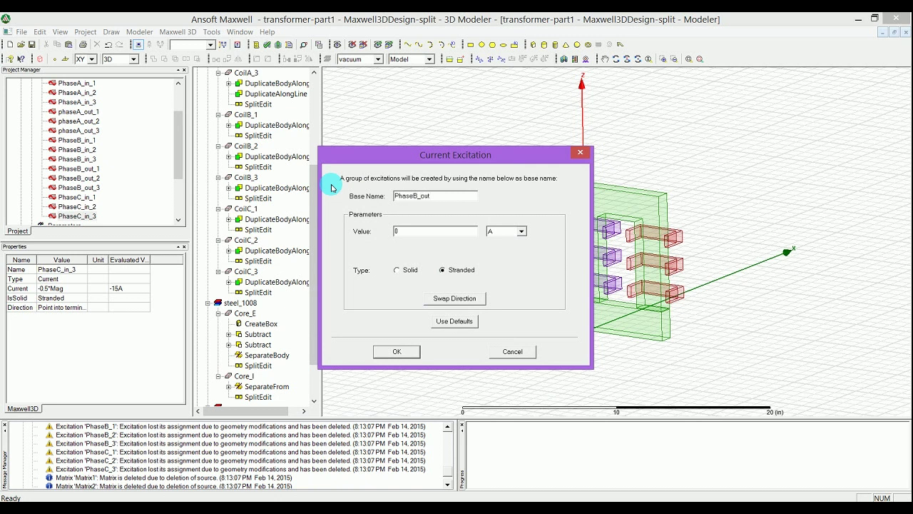
text(C)
click(406, 235)
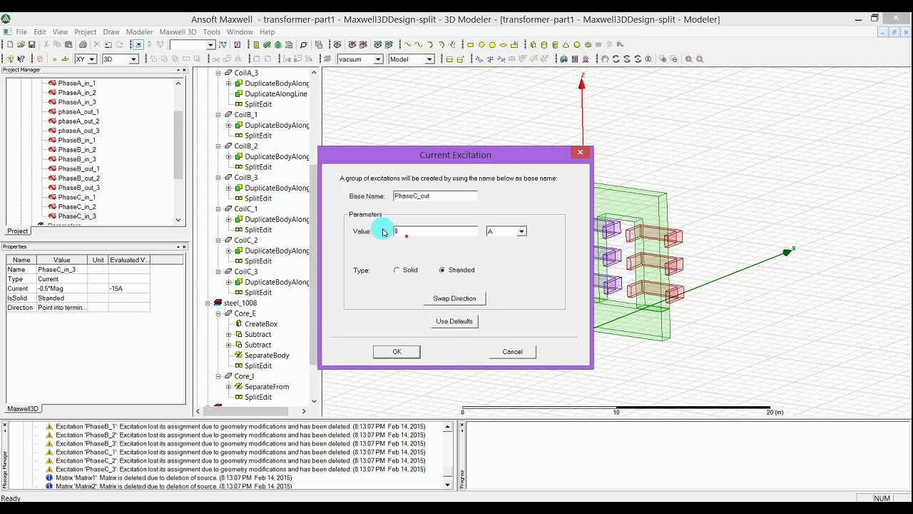
drag(398, 230, 381, 230)
text(-0.5)
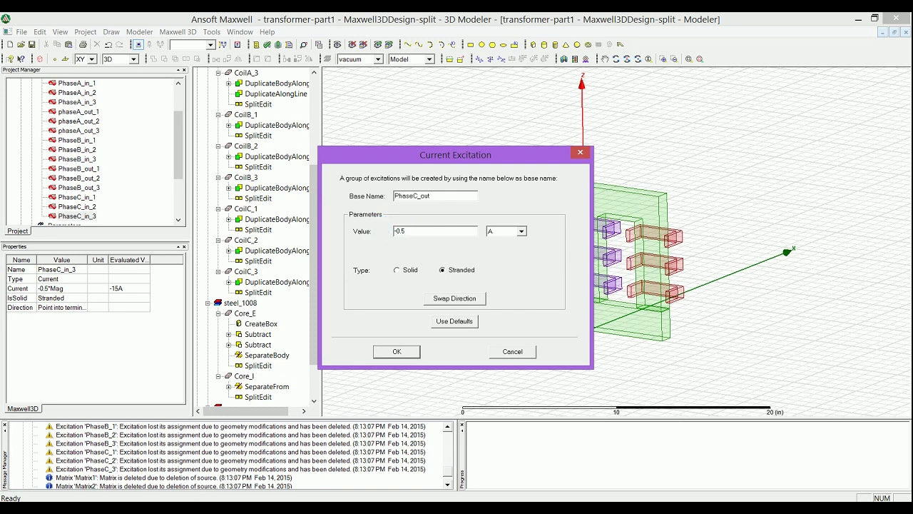
text(*mag)
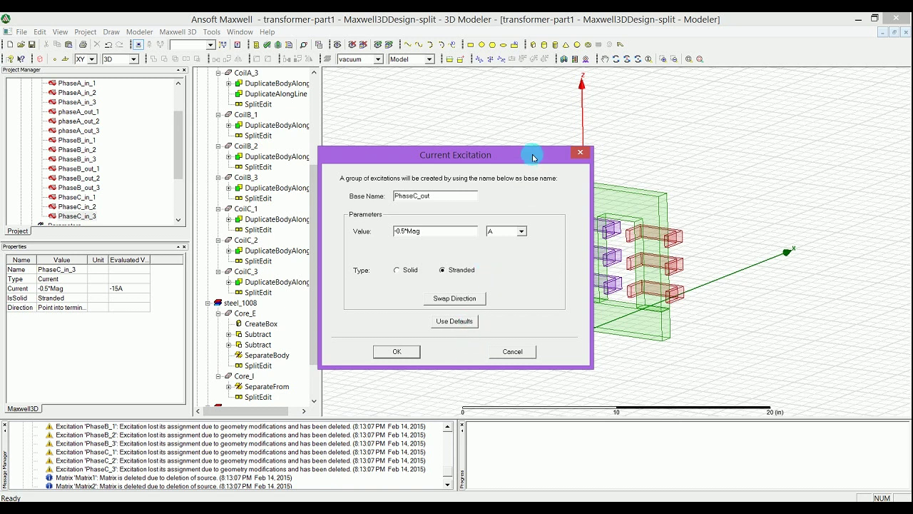
drag(533, 157, 370, 122)
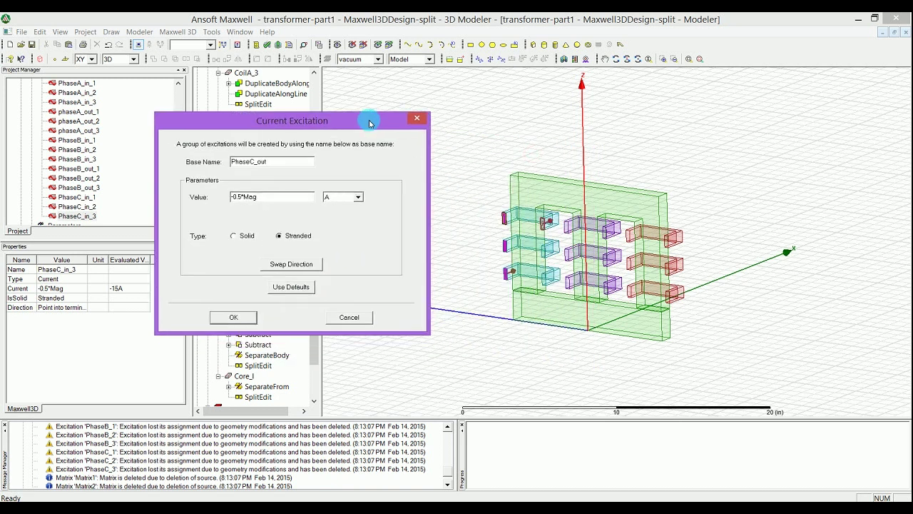
click(316, 263)
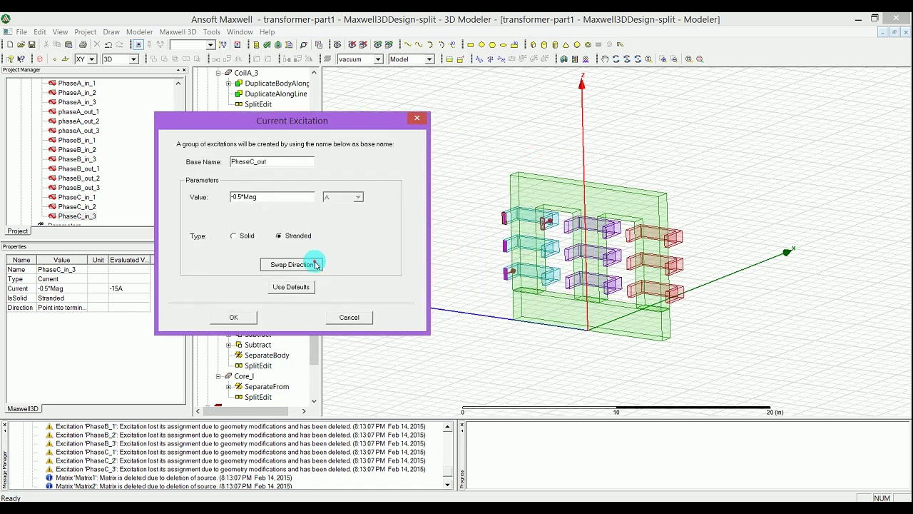
click(242, 317)
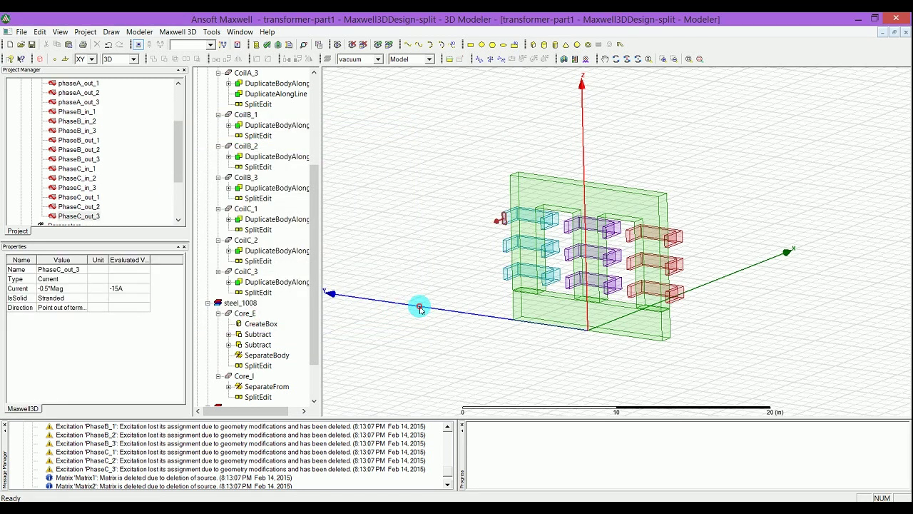
click(419, 308)
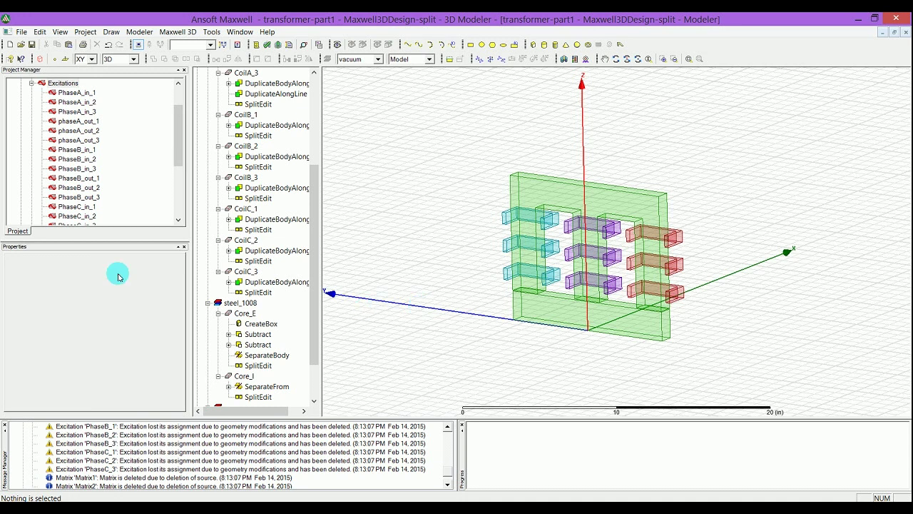
click(31, 84)
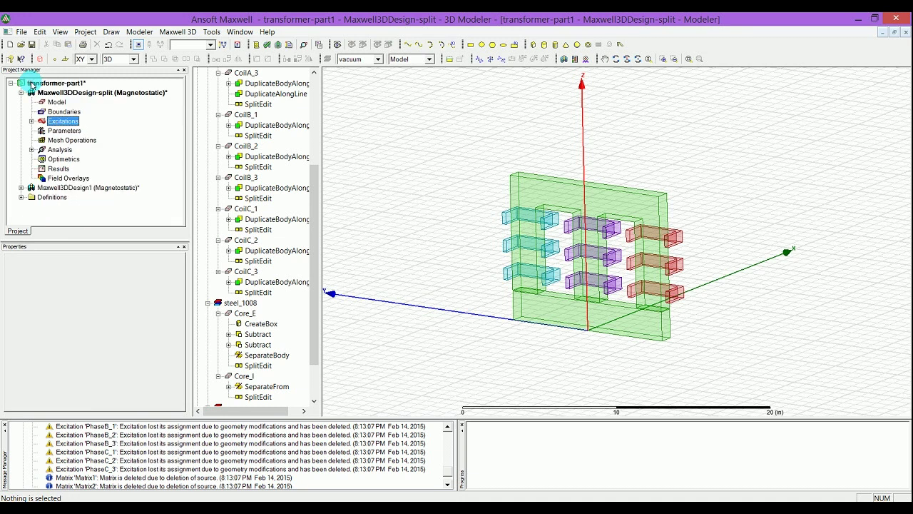
click(57, 132)
right_click(57, 134)
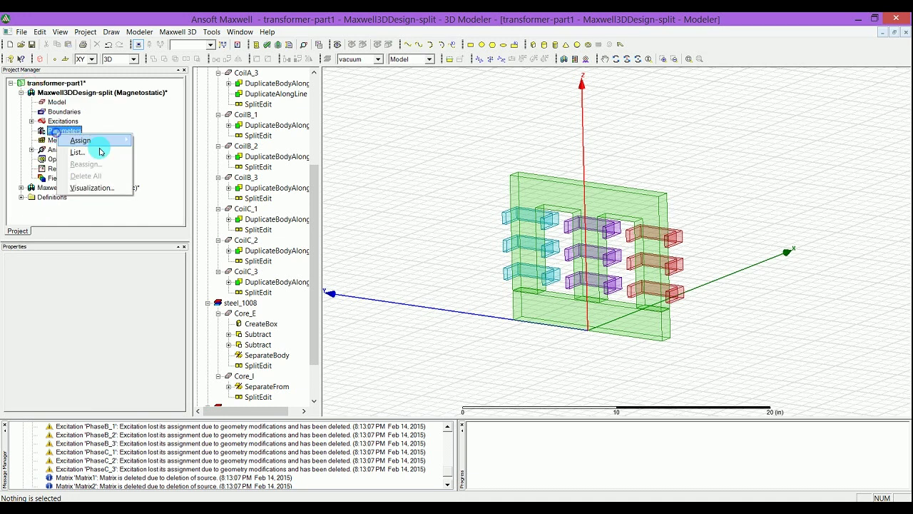
click(99, 143)
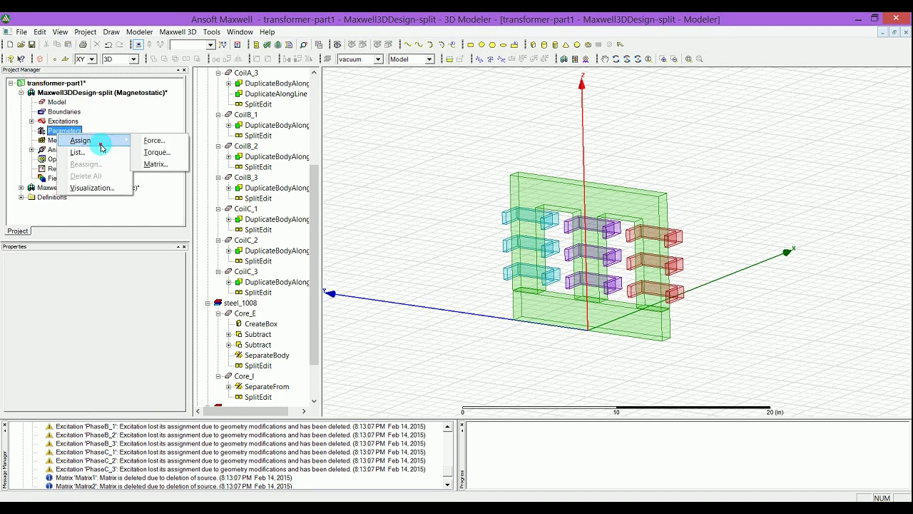
click(157, 163)
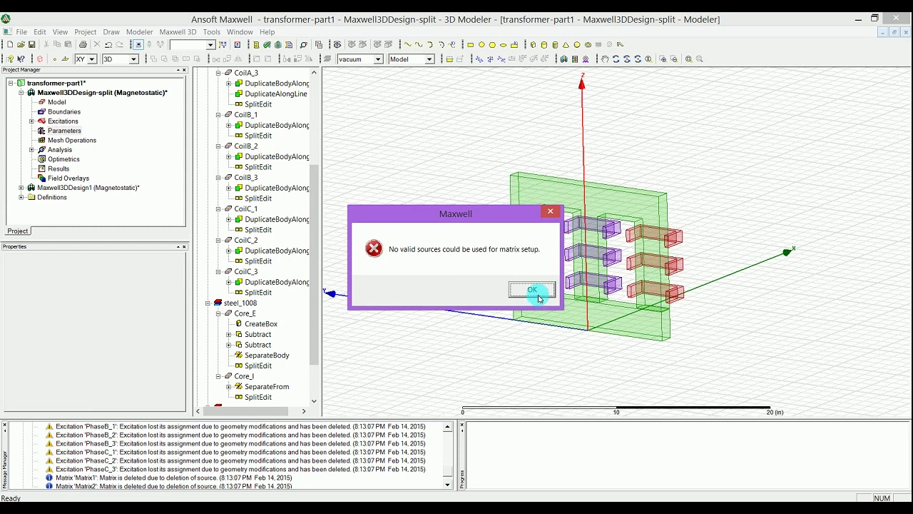
click(536, 295)
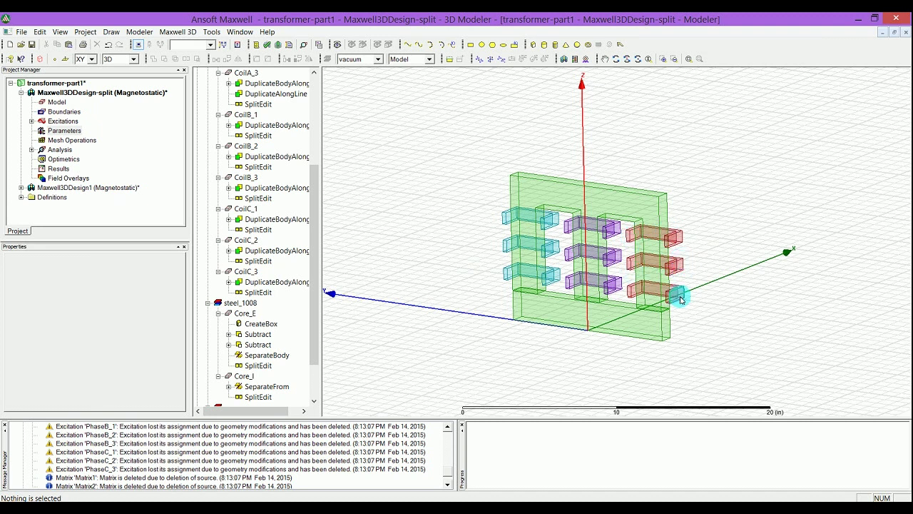
Step: Collapse the modelling histories of CoilA_1 through CoilC_3, Core_E and Core_I
drag(316, 179, 238, 67)
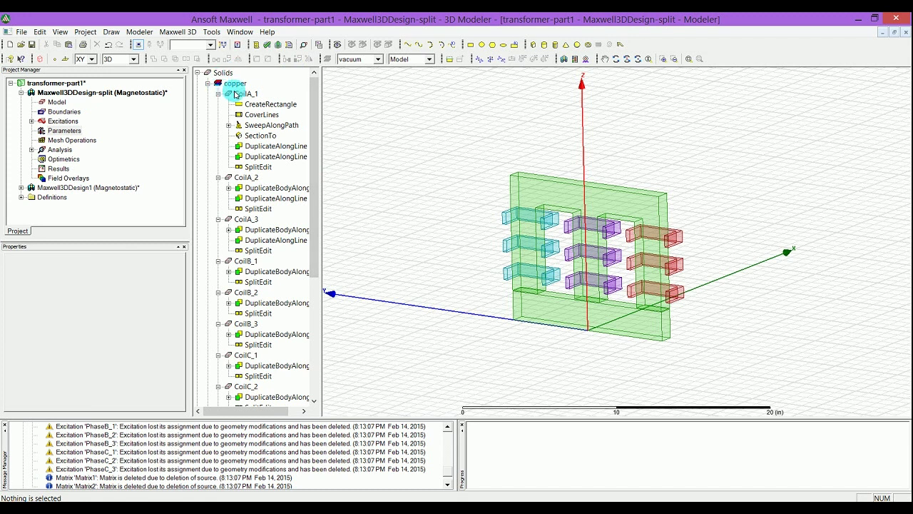
click(222, 94)
click(218, 94)
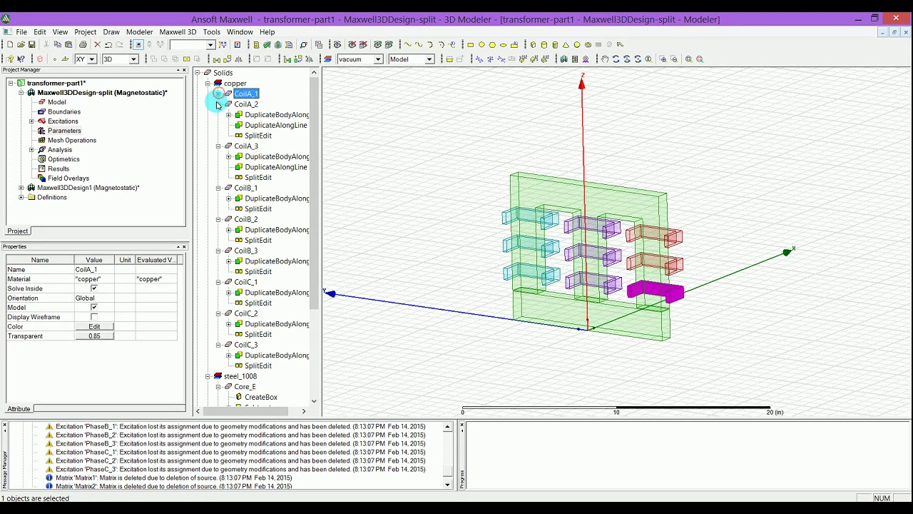
click(218, 105)
click(218, 114)
click(218, 124)
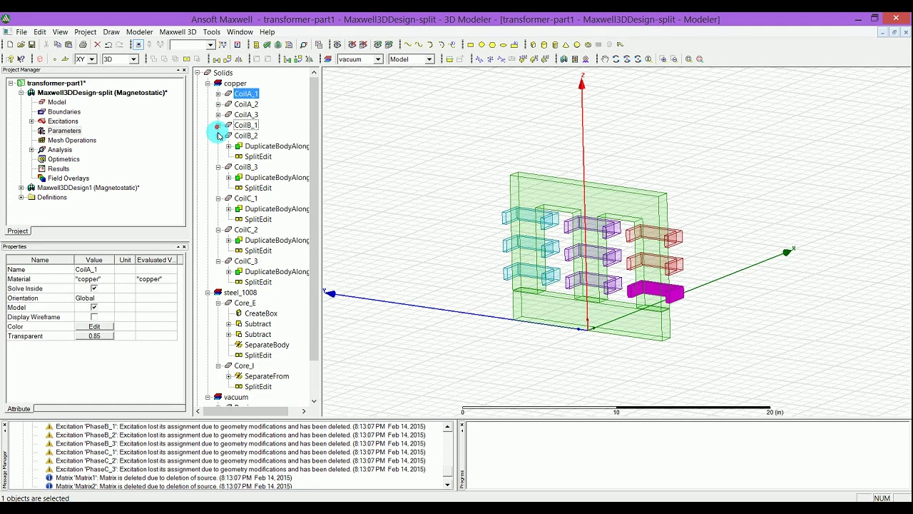
click(218, 136)
click(219, 144)
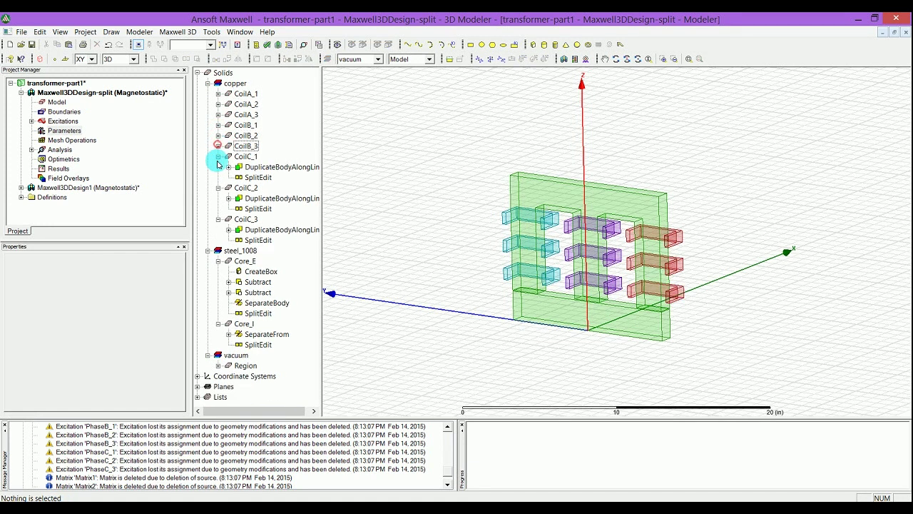
click(219, 157)
click(219, 166)
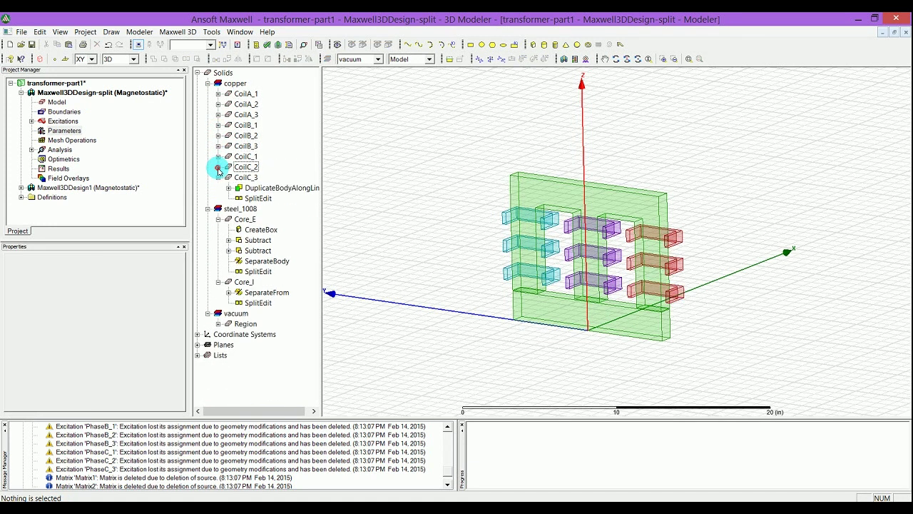
click(218, 177)
click(218, 199)
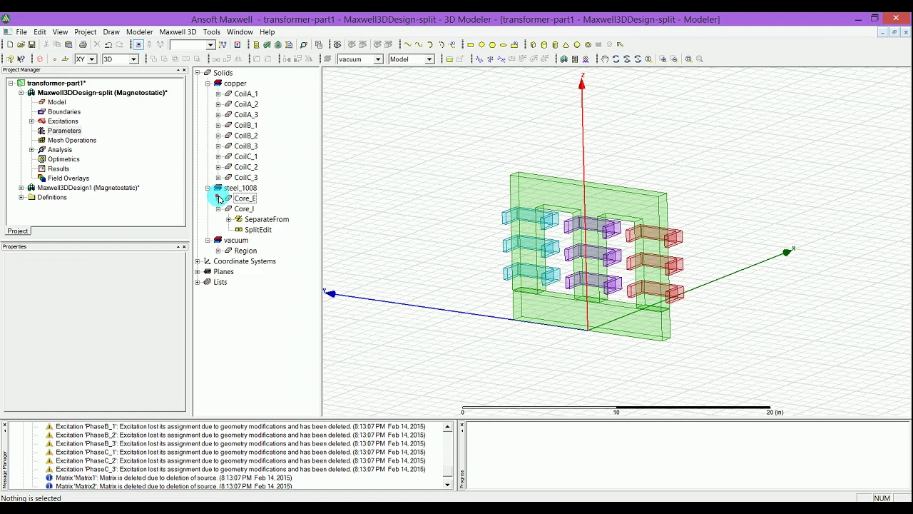
click(219, 208)
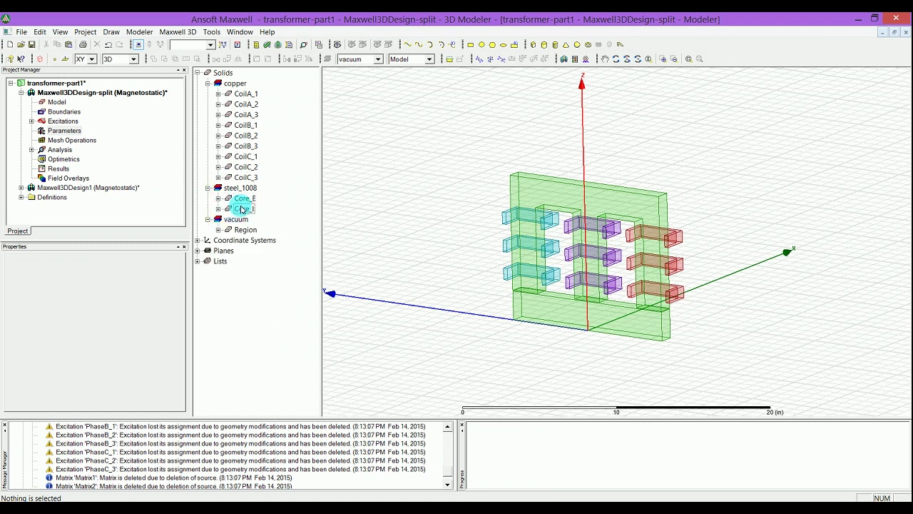
Step: Highlight Core_I and CoilC_3, then expand the Excitations list
click(243, 208)
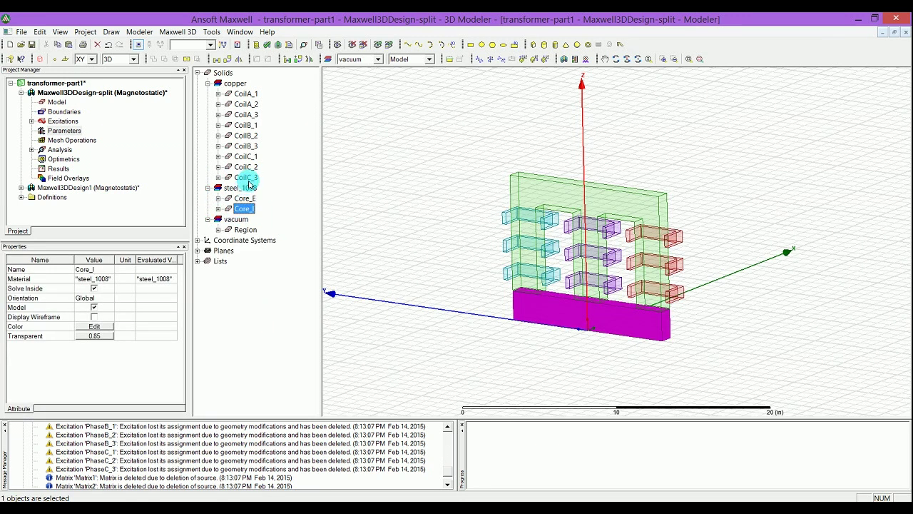
click(245, 177)
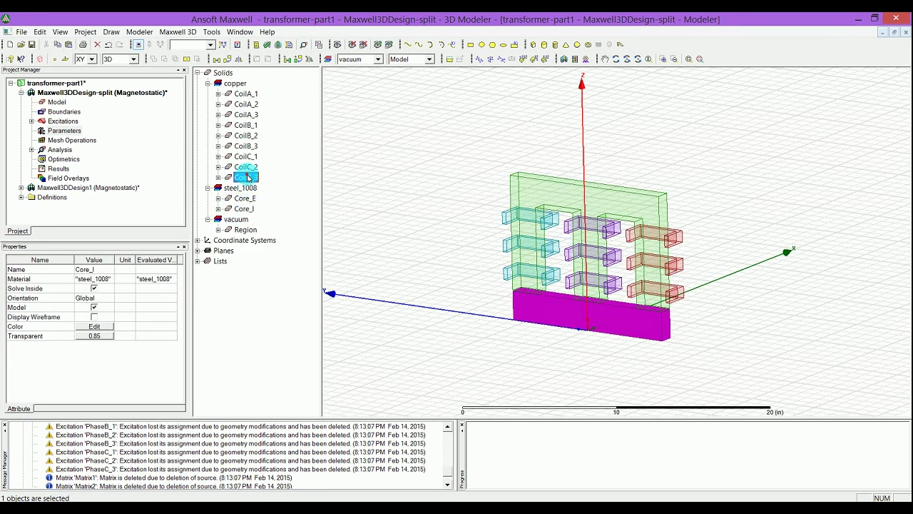
click(32, 121)
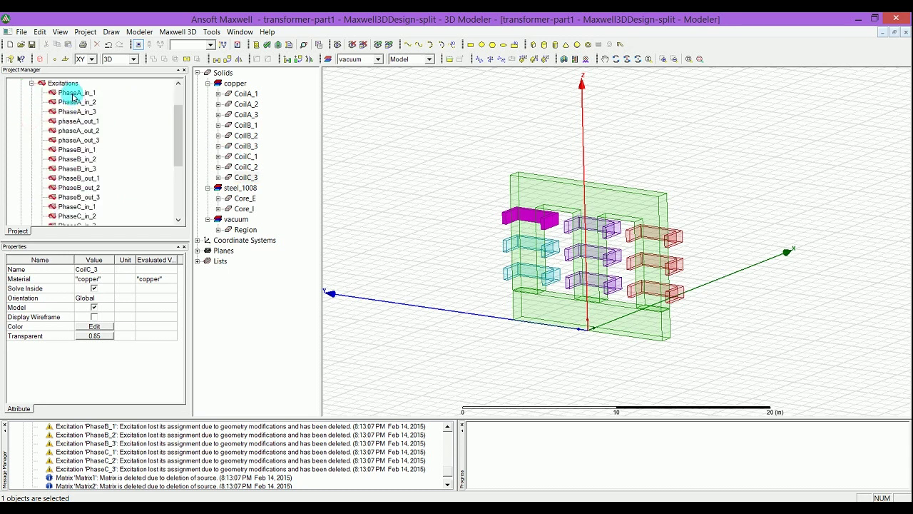
click(72, 94)
key(Down)
key(Down)
key(Down)
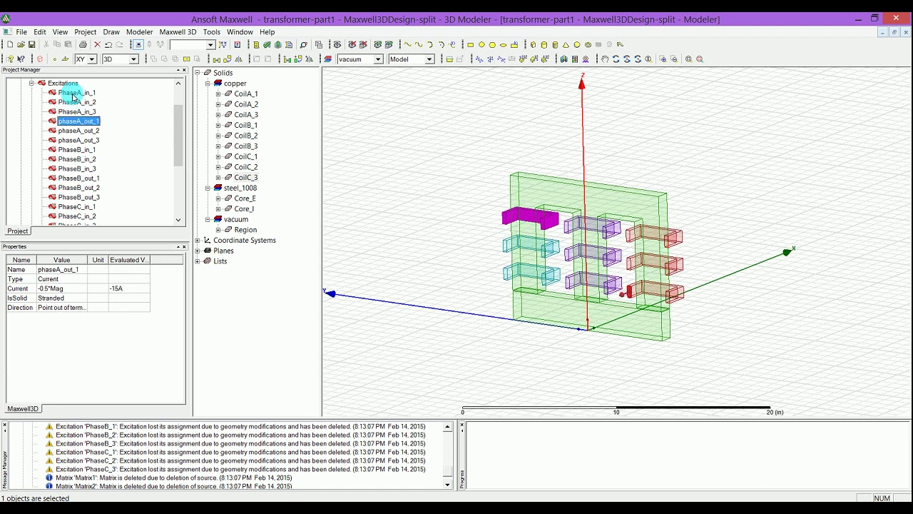
key(Down)
key(Down)
key(Down)
key(Down)
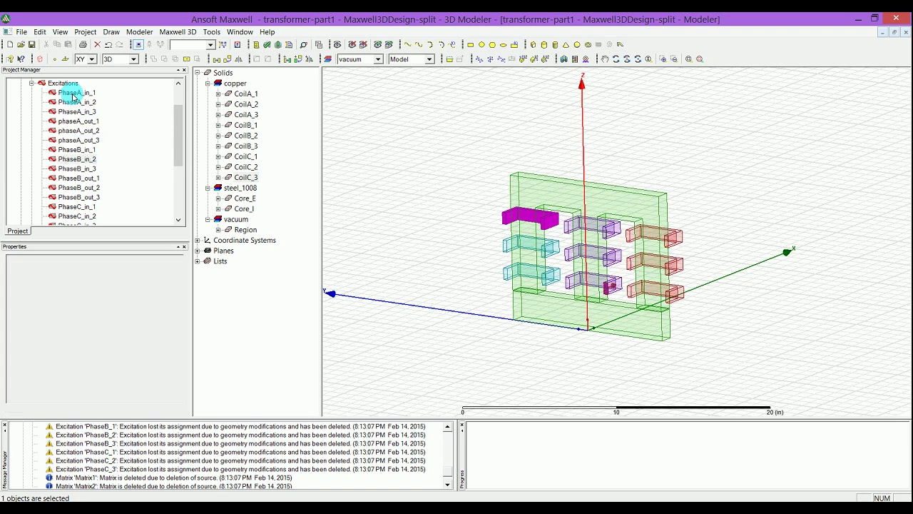
key(Down)
key(Down)
key(Down)
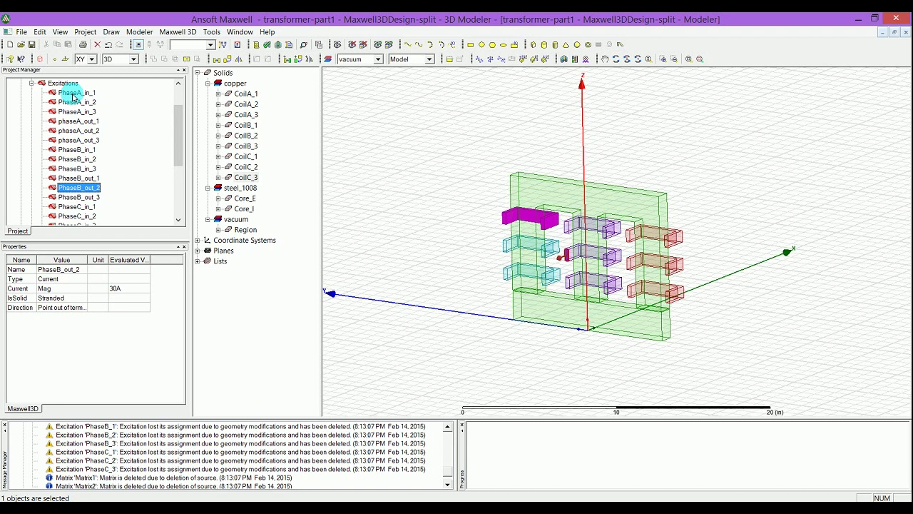
key(Down)
key(Down)
key(Down)
key(Down)
key(Down)
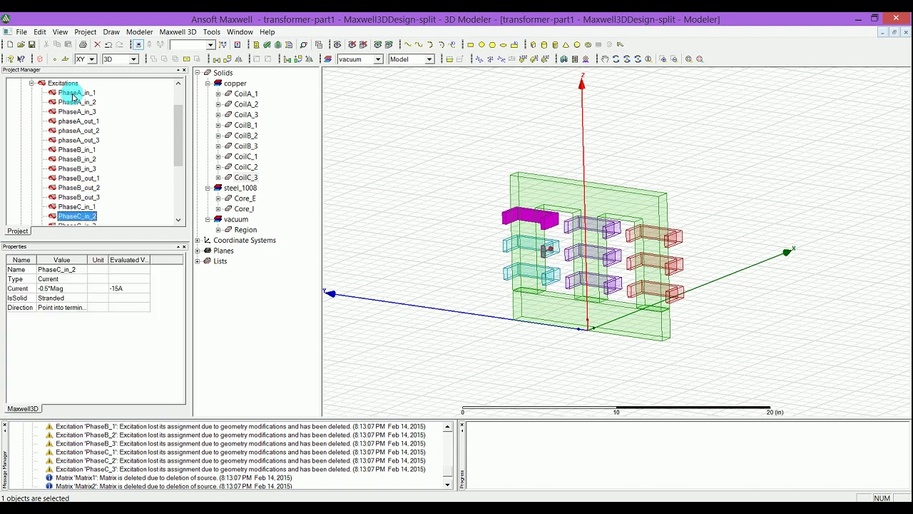
key(Down)
key(Down)
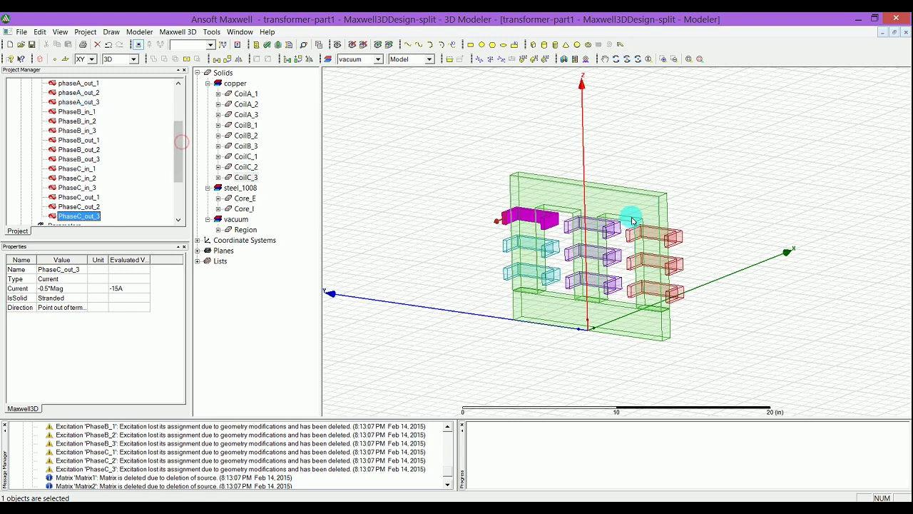
Step: Run the conduction path check and dismiss the illegal external terminal errors
right_click(554, 220)
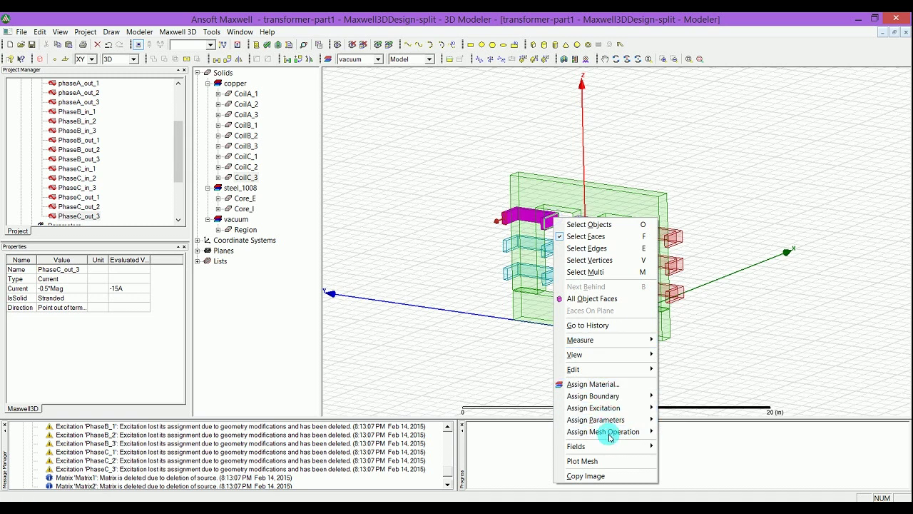
mouse_move(604, 408)
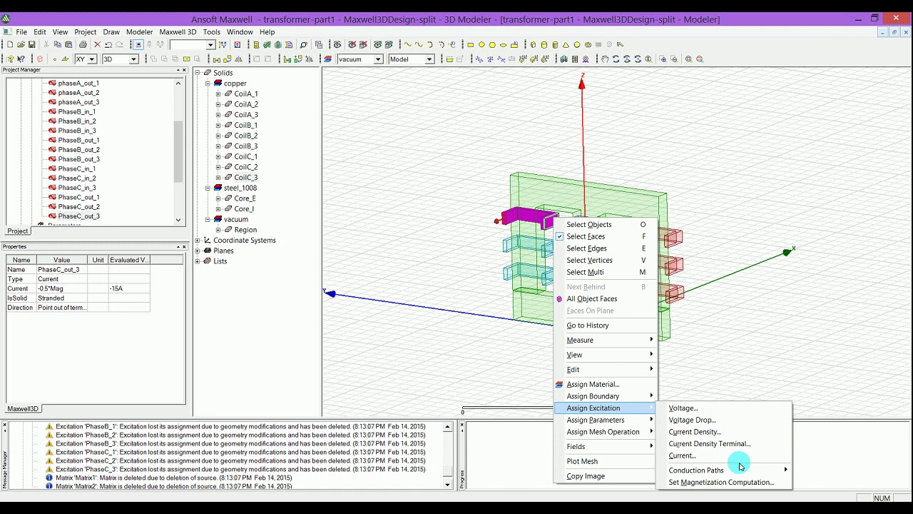
mouse_move(743, 472)
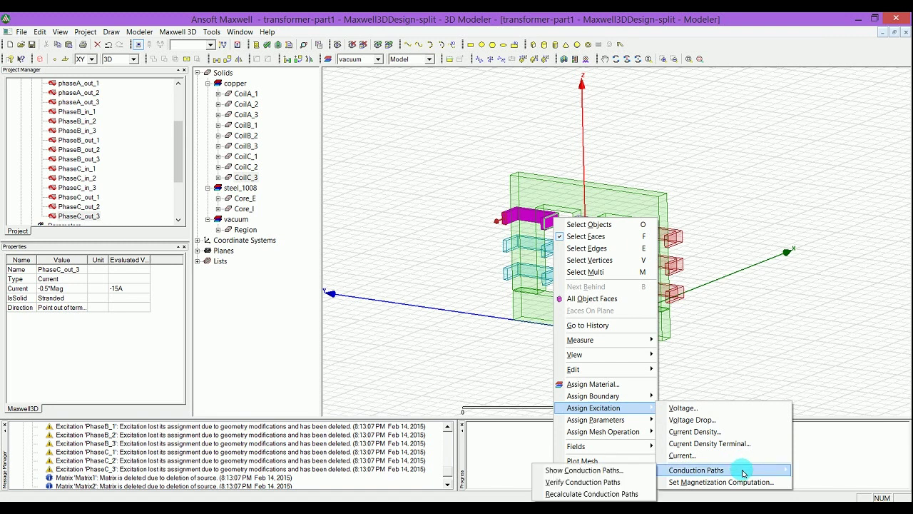
click(632, 481)
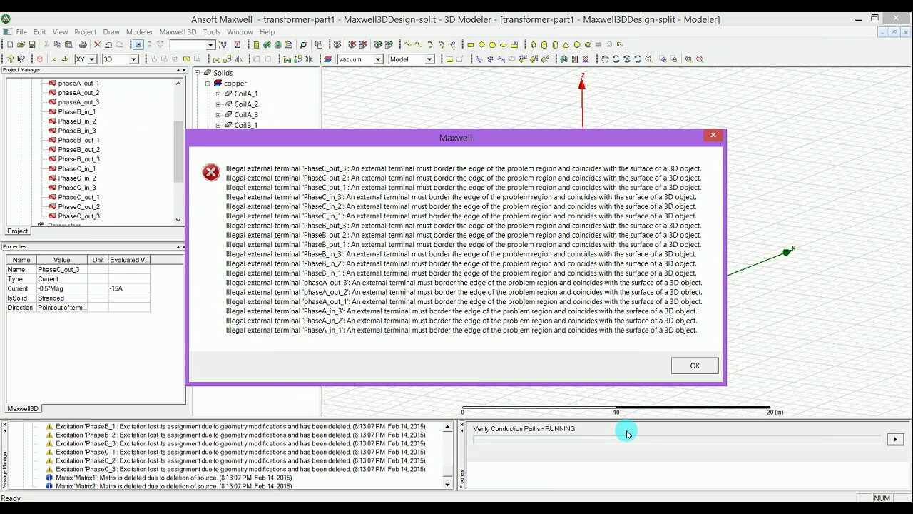
click(682, 368)
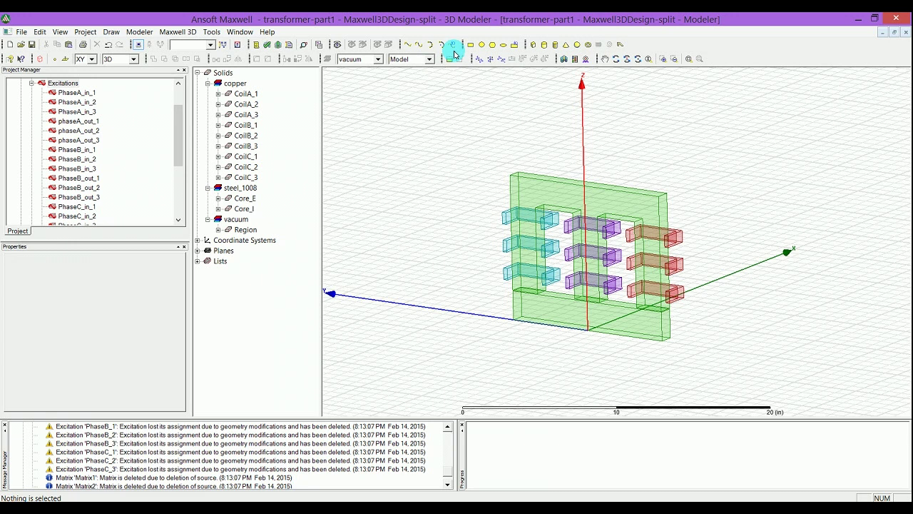
Step: Turn on Region visibility in the Active View Visibility settings
click(344, 45)
drag(481, 149, 481, 175)
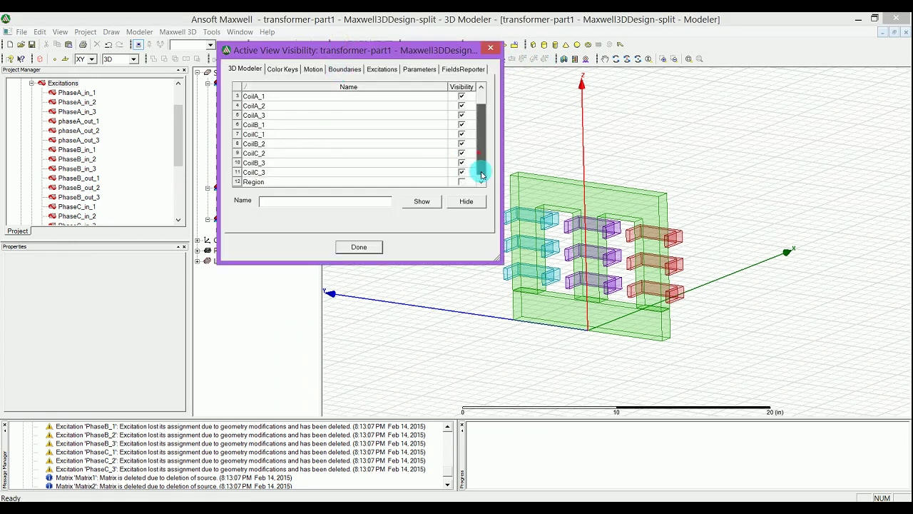
click(461, 181)
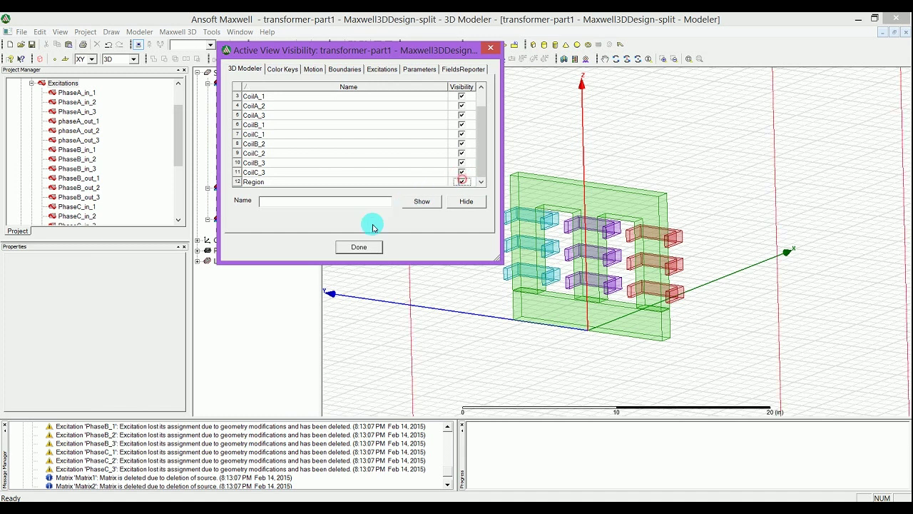
click(360, 246)
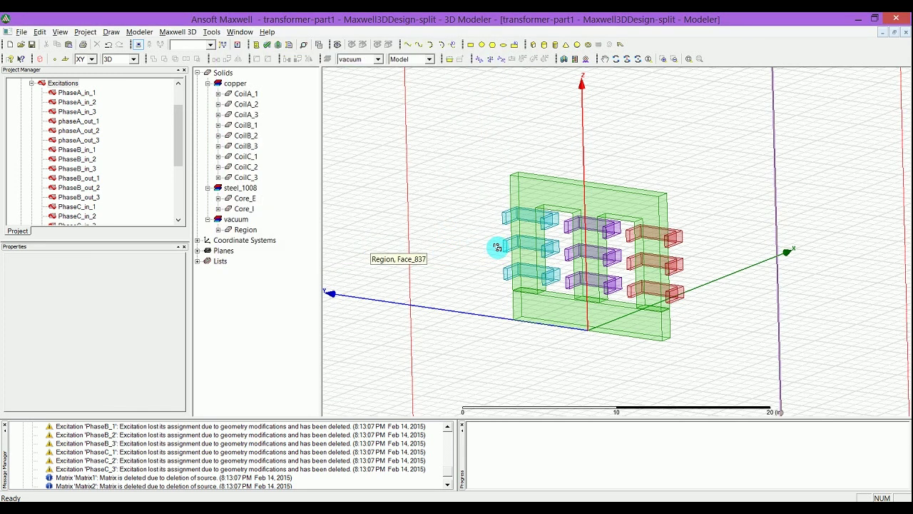
Step: Orbit and fit the view to show the Region box around the transformer
key(alt+space)
alt+drag(518, 256, 509, 236)
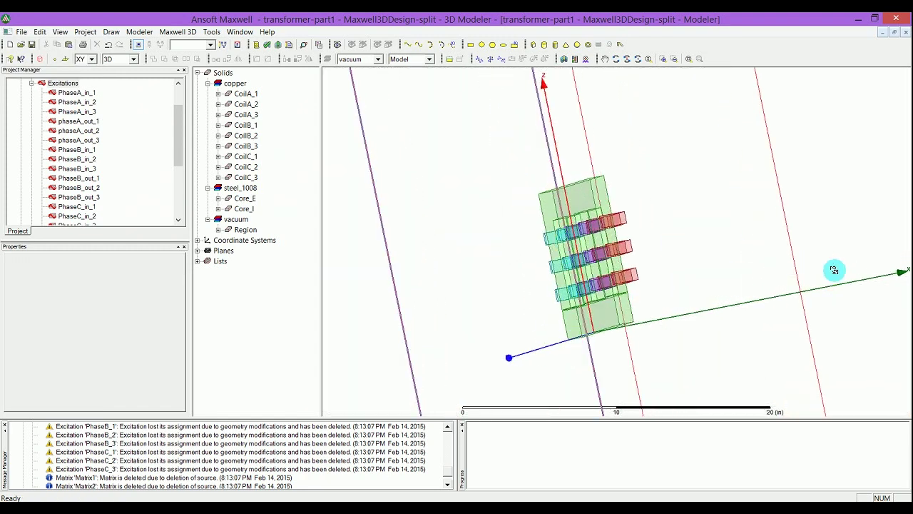
alt+drag(892, 273, 898, 325)
alt+drag(776, 283, 754, 297)
key(ctrl+d)
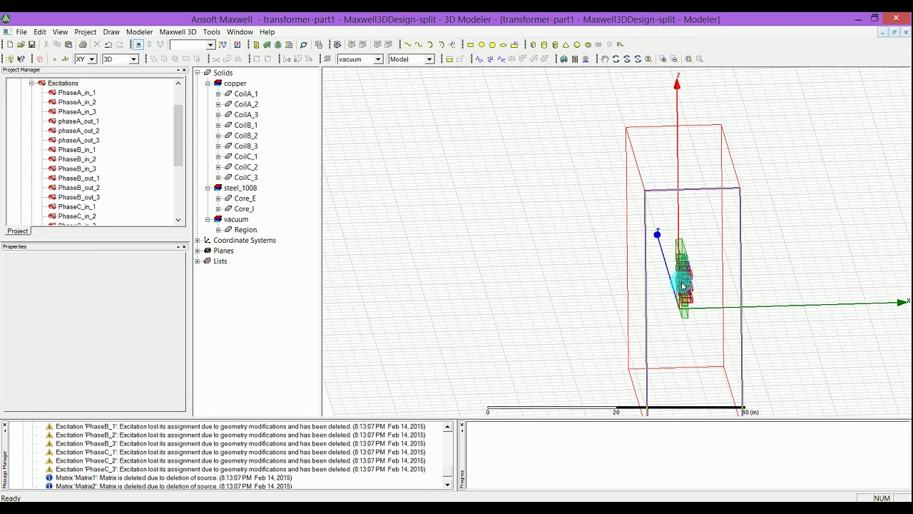
drag(703, 278, 741, 257)
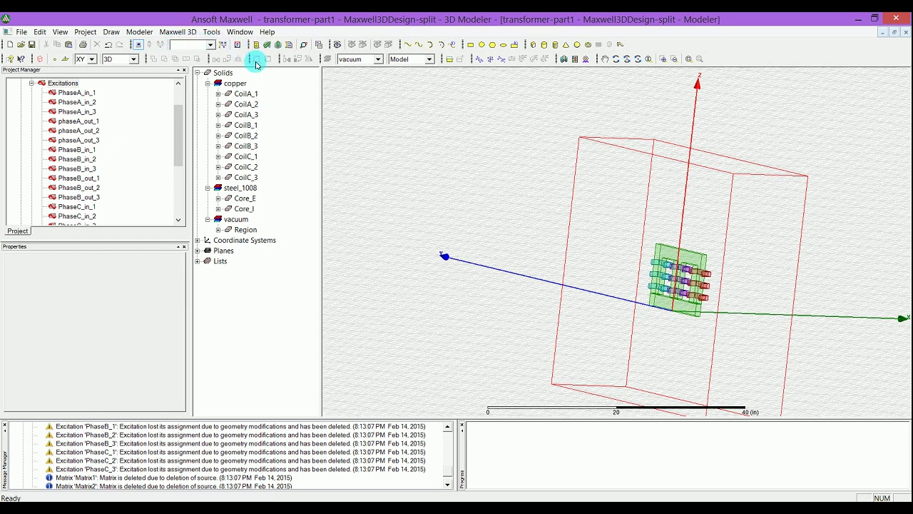
Step: Edit the Region's CreateRegion to use +X padding 800 and -X padding 0
click(243, 230)
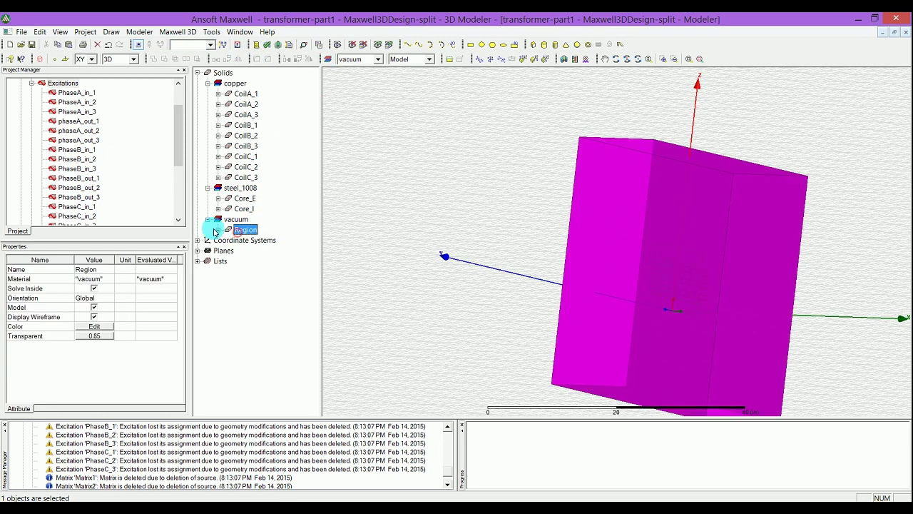
click(219, 230)
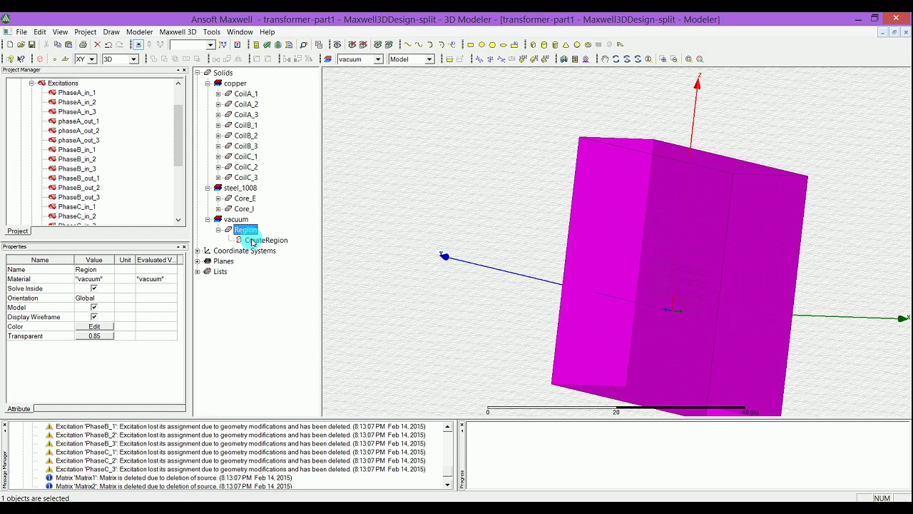
double_click(260, 240)
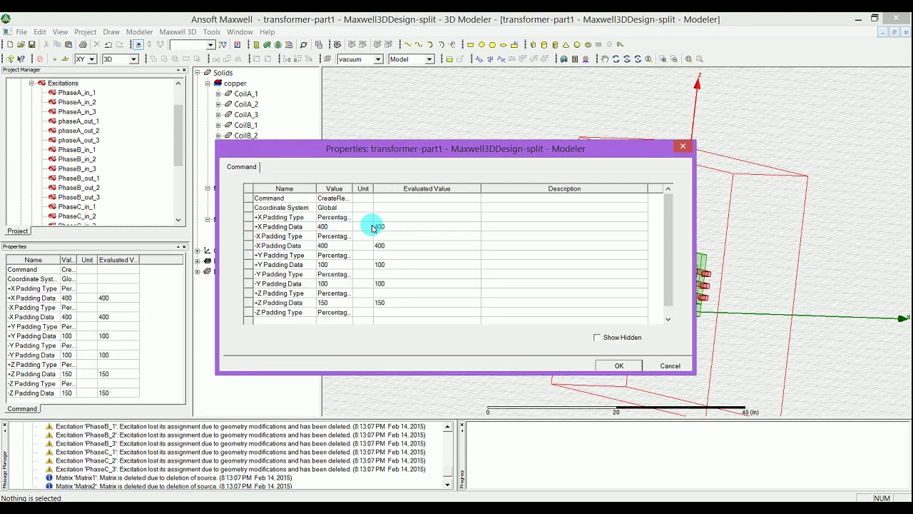
click(324, 219)
click(327, 227)
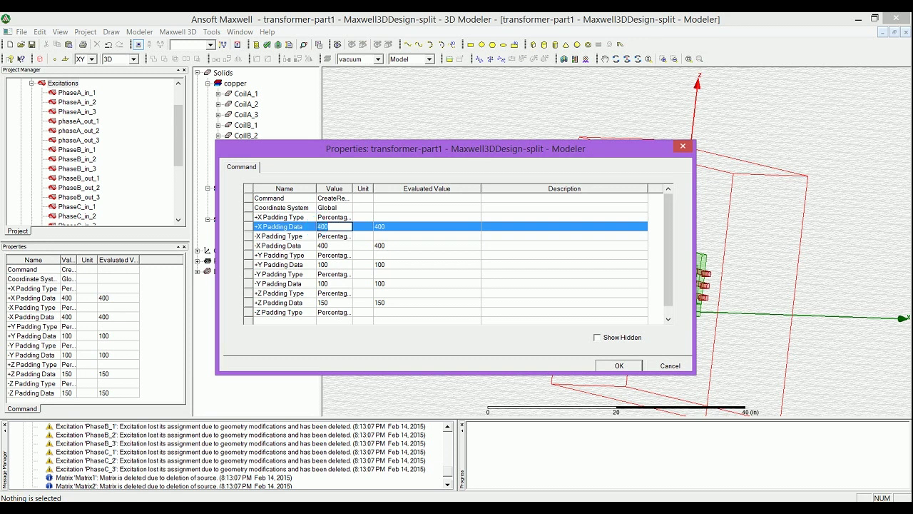
text(800)
click(319, 230)
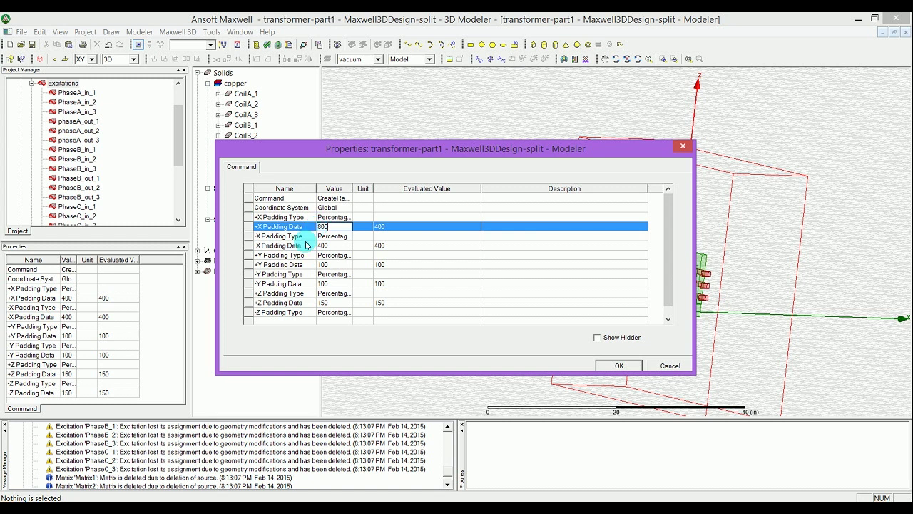
click(332, 245)
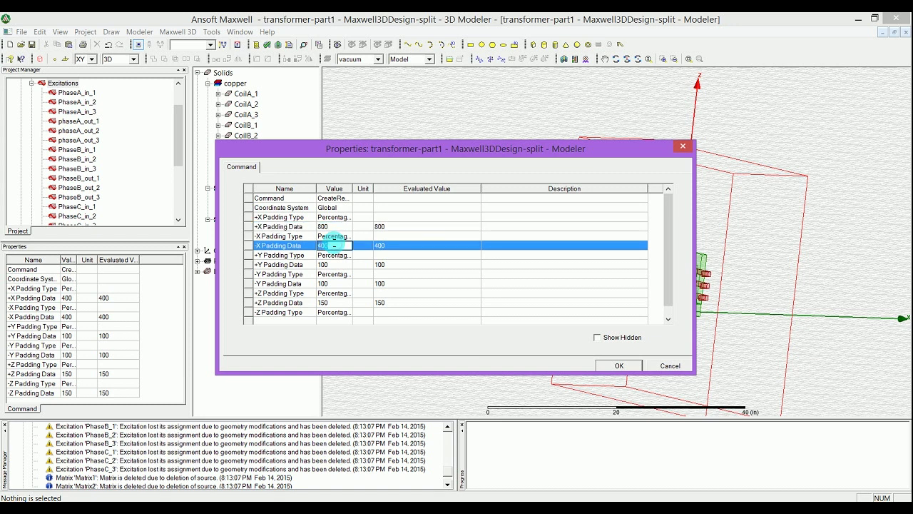
text(0)
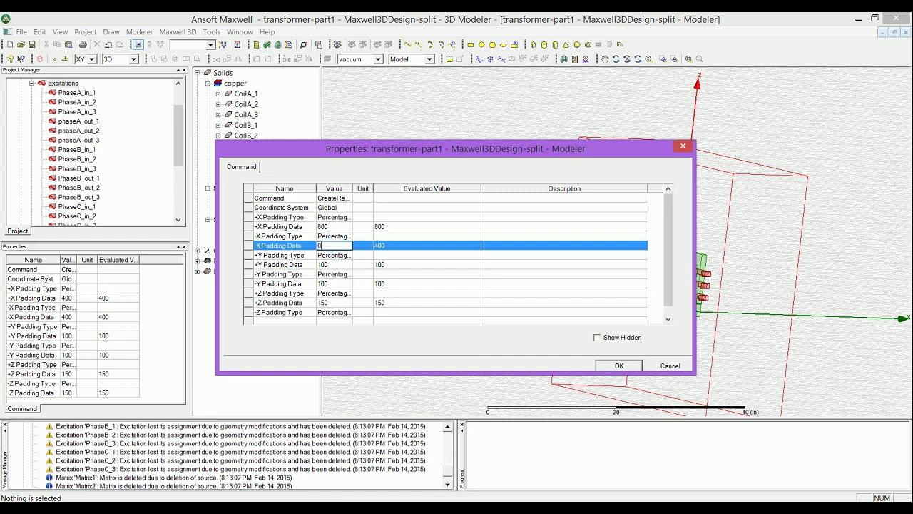
click(625, 365)
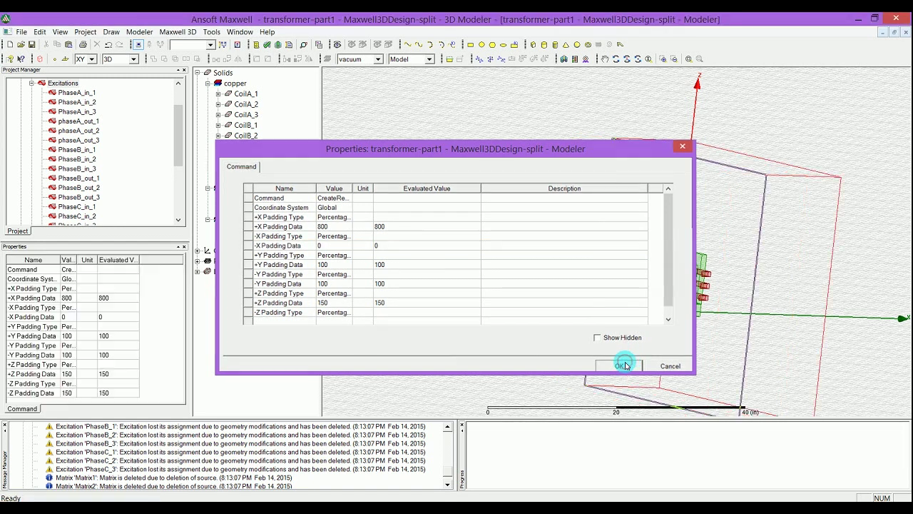
click(566, 301)
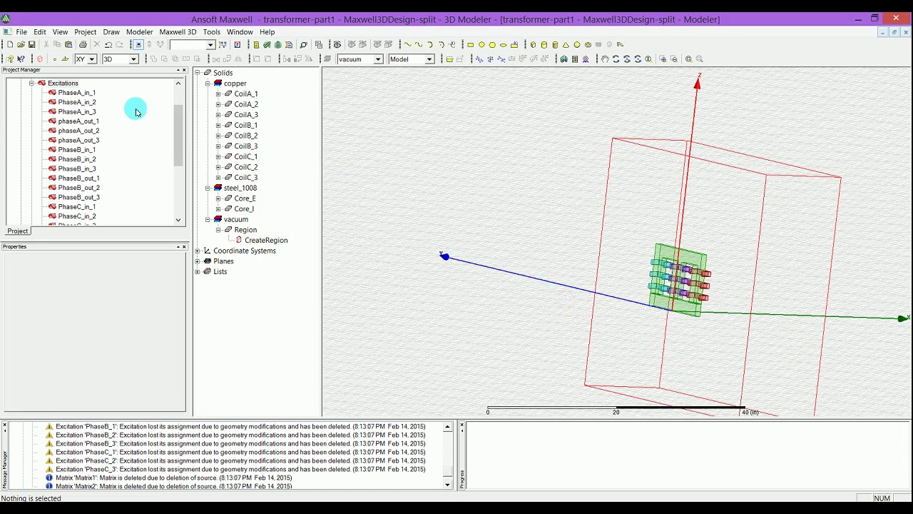
Step: Add a new inductance Matrix parameter from the Parameters menu
click(32, 83)
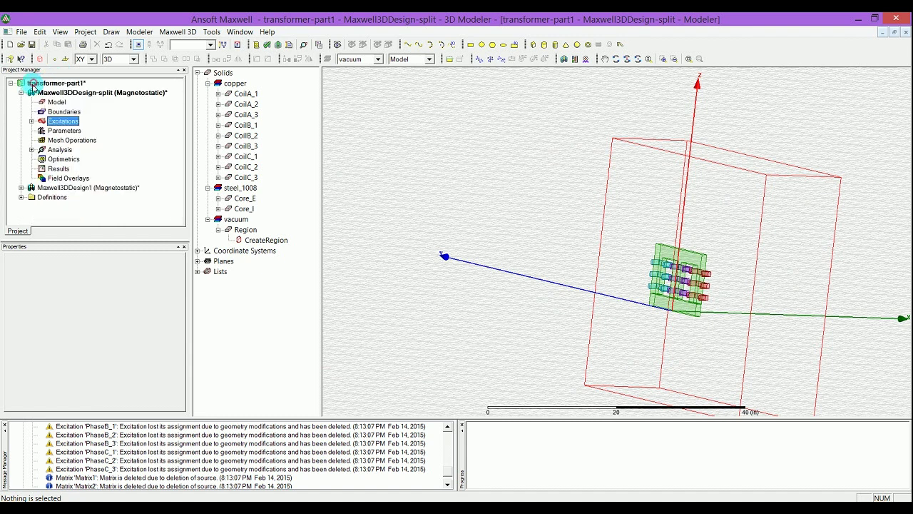
right_click(57, 130)
mouse_move(79, 137)
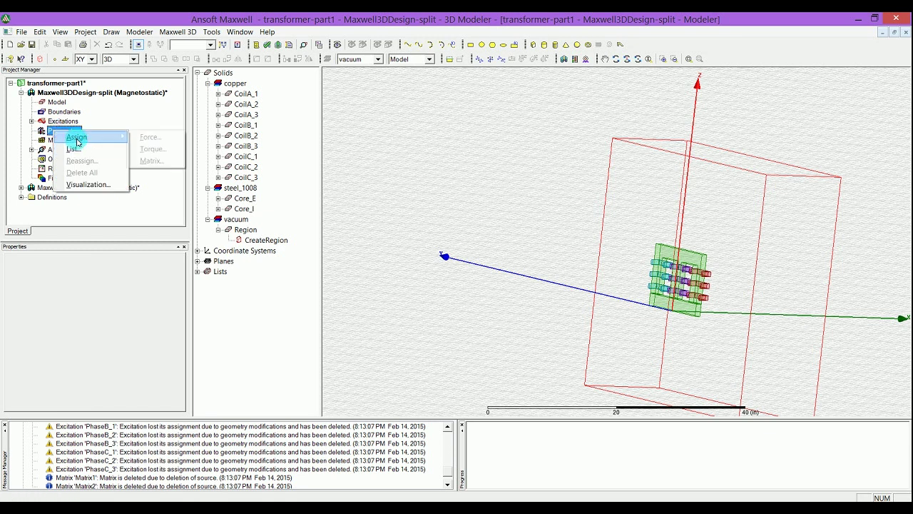
click(159, 162)
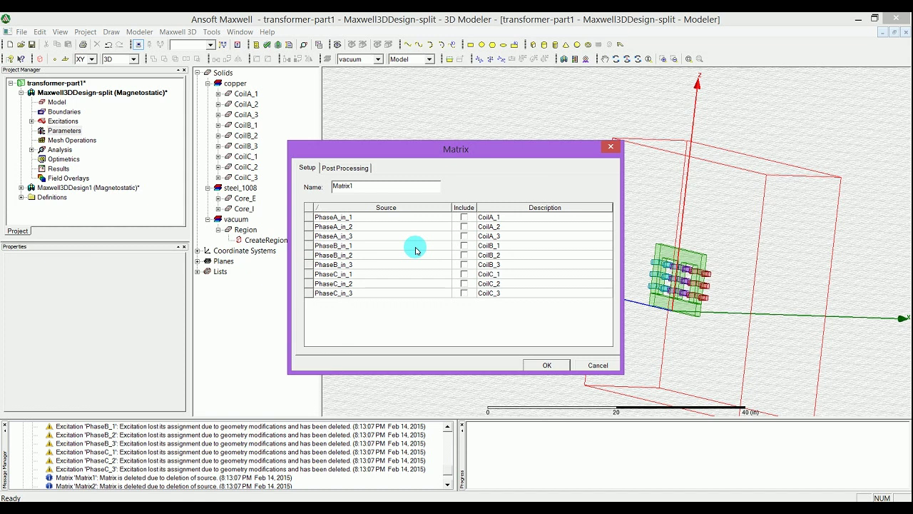
Step: Include PhaseA_in_1 through PhaseC_in_3 as sources in Matrix1
click(464, 217)
click(464, 226)
click(464, 236)
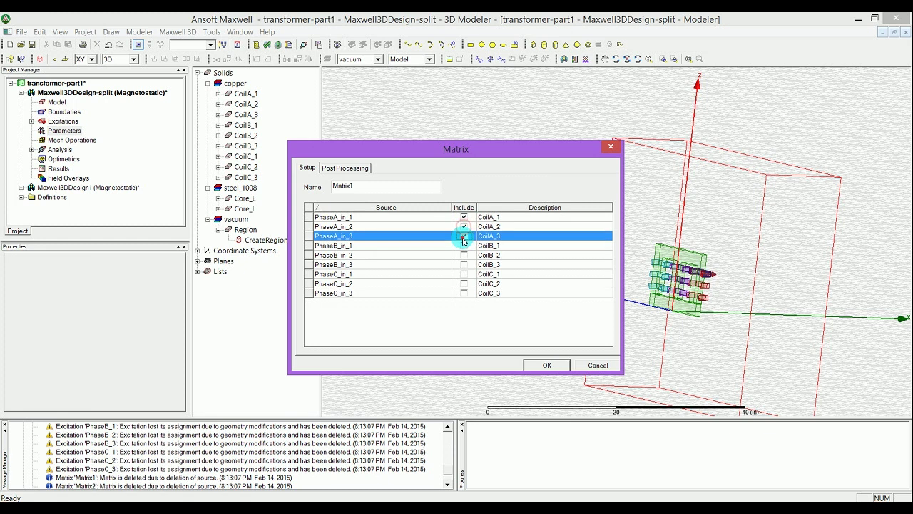
click(464, 245)
click(464, 255)
click(464, 264)
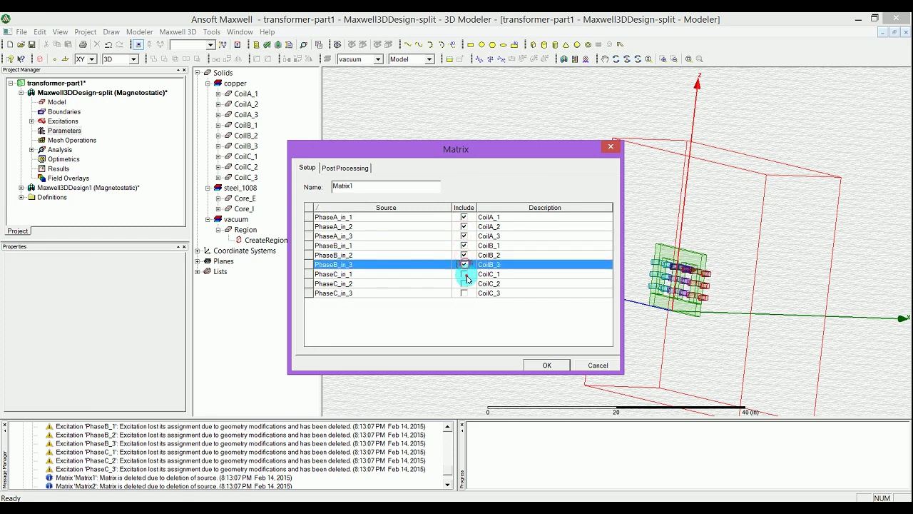
click(464, 274)
click(463, 283)
click(463, 293)
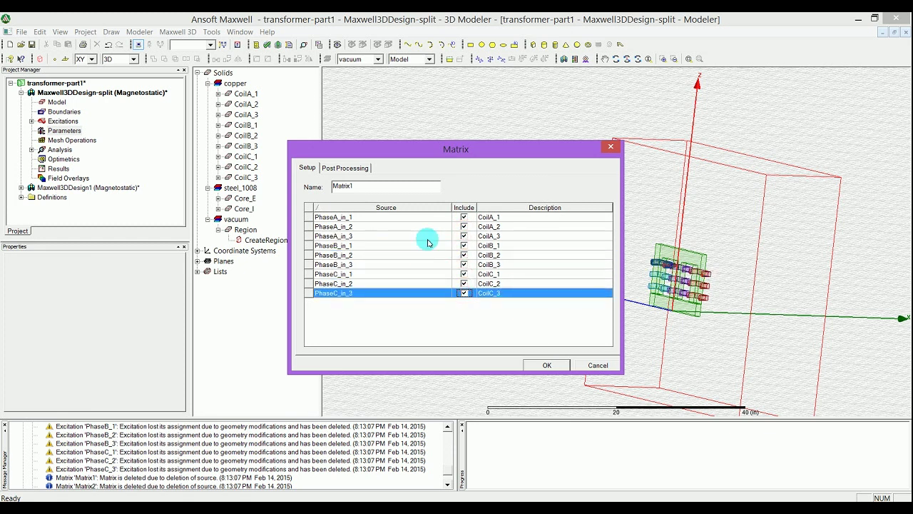
Step: Enter 30 turns for each of the nine windings PhaseA_in_1 through PhaseC_in_3
click(350, 169)
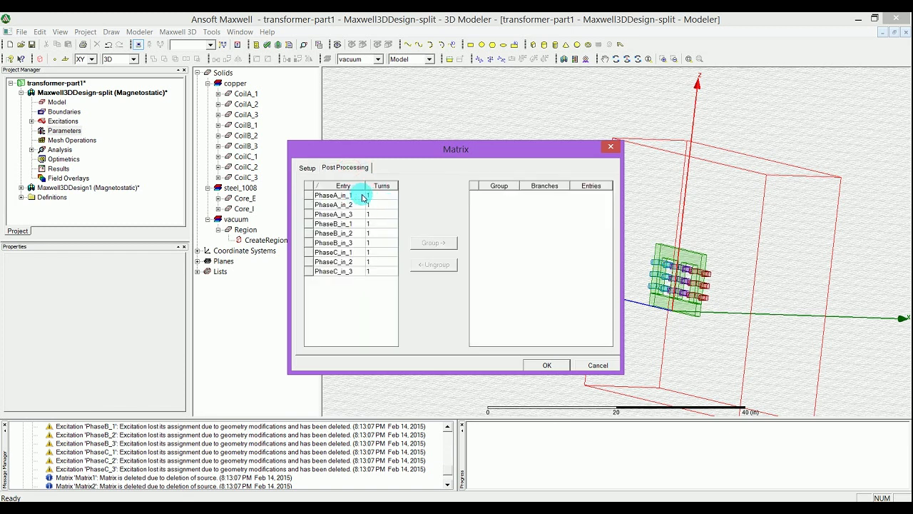
click(370, 197)
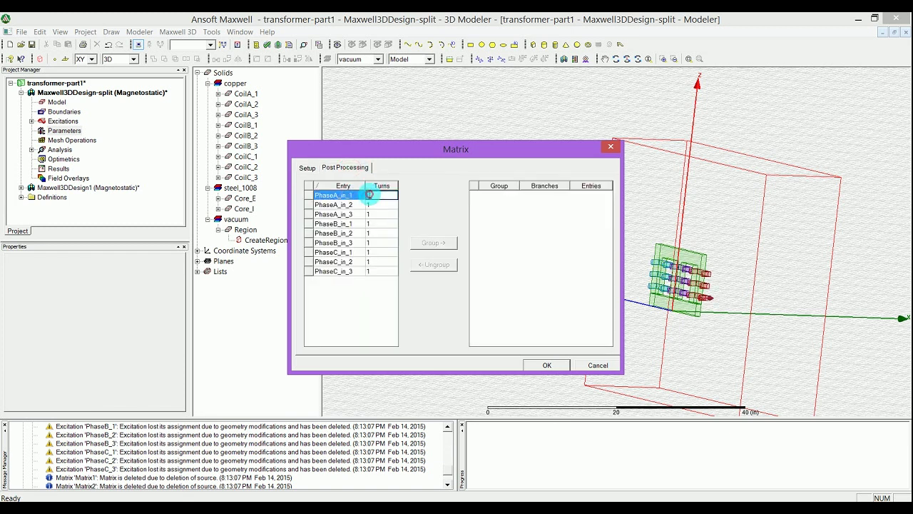
text(30)
key(Down)
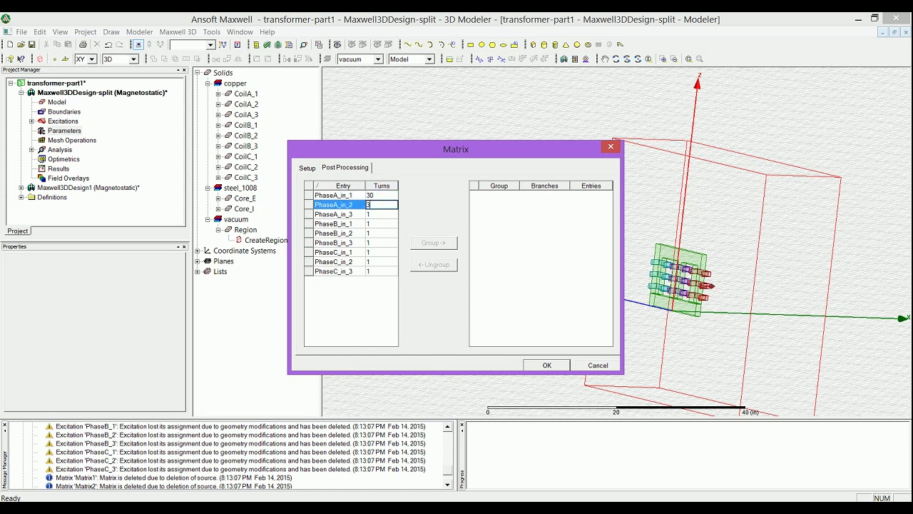
text(30)
key(Down)
text(30)
key(Down)
text(230)
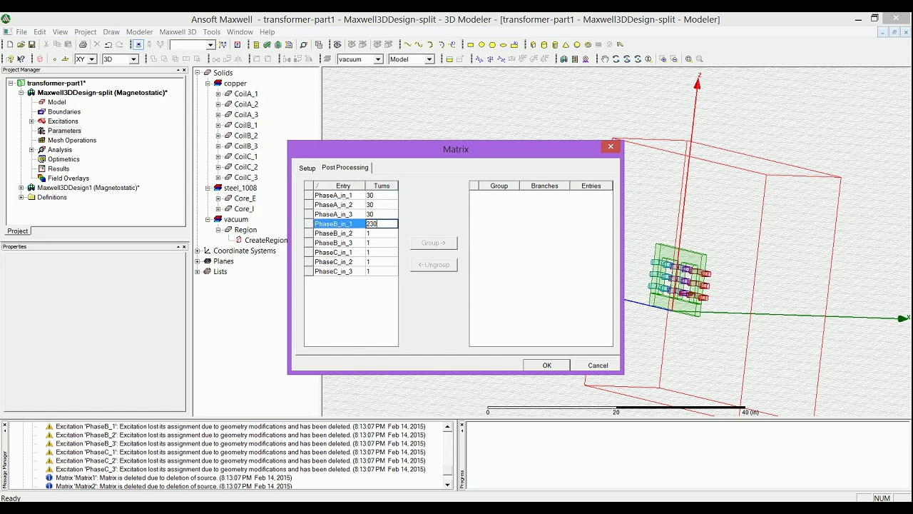
key(BackSpace)
key(BackSpace)
key(BackSpace)
text(30)
key(Down)
text(30)
key(Down)
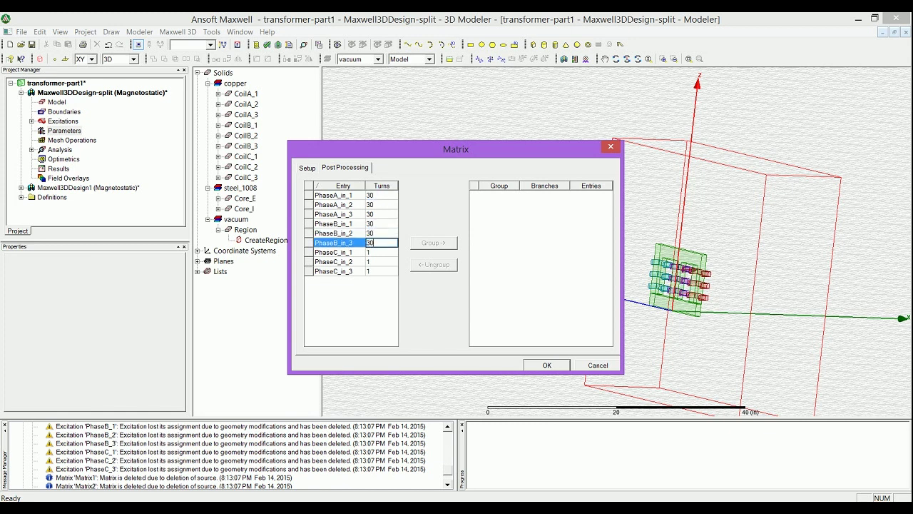
text(30)
key(Down)
text(30)
key(Down)
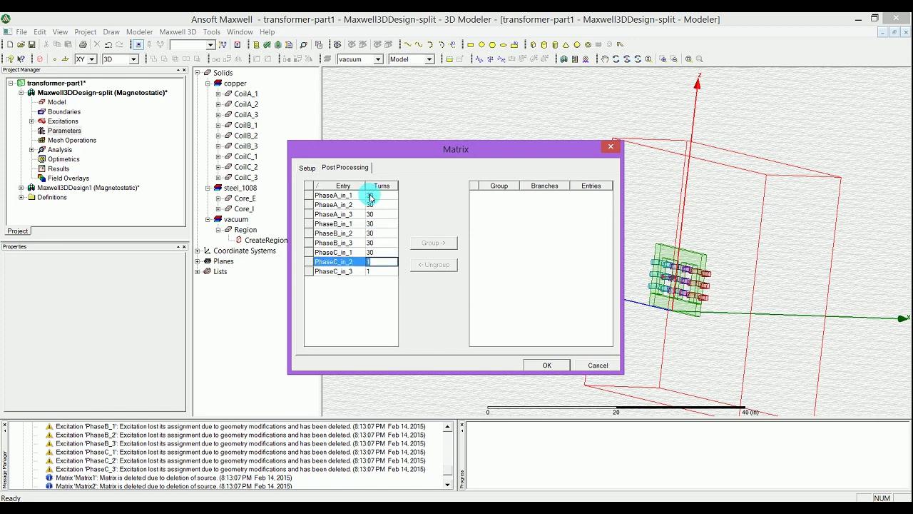
text(30)
key(Down)
text(3)
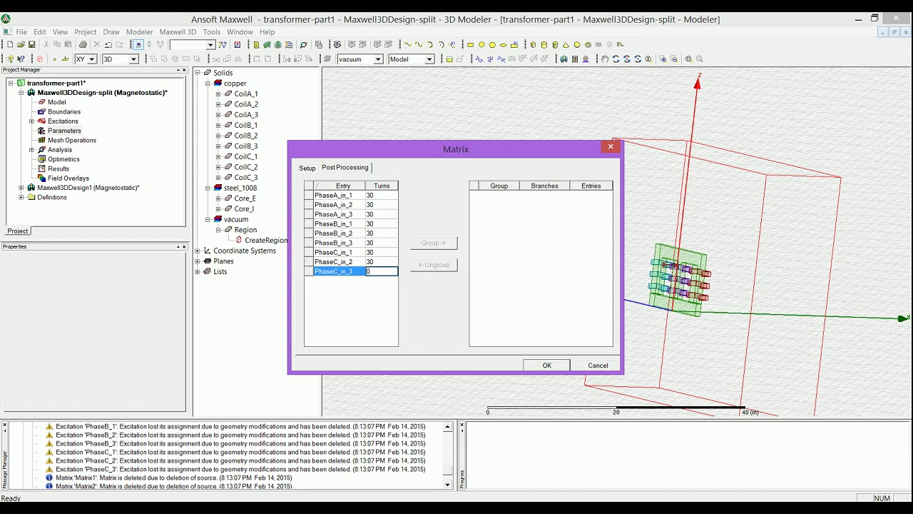
text(0)
Step: Group PhaseA_in_1–3 into a matrix group named PhaseA
click(364, 304)
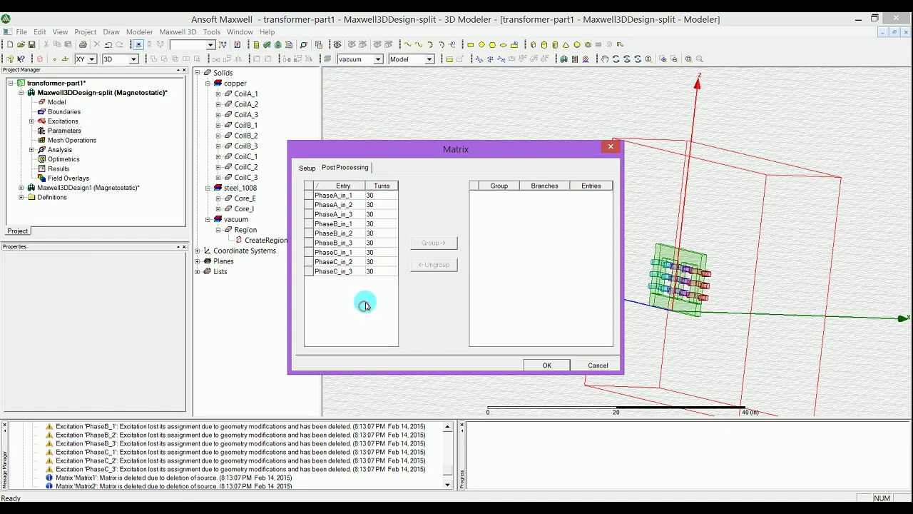
click(343, 195)
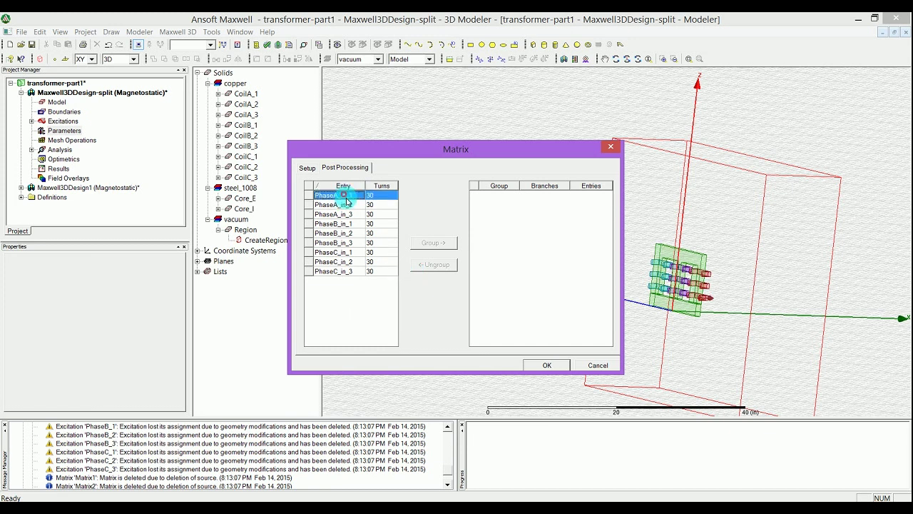
shift+click(348, 205)
shift+click(349, 214)
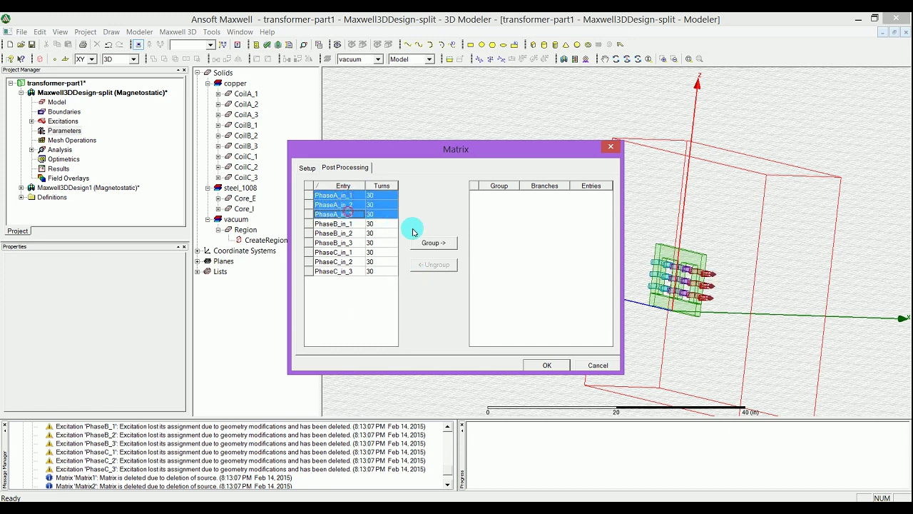
click(455, 244)
double_click(495, 195)
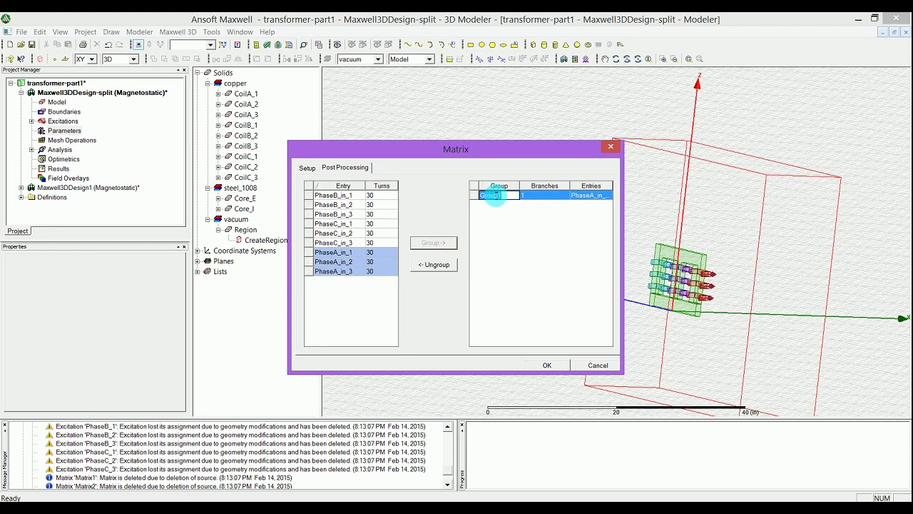
text(PhaseA)
key(Return)
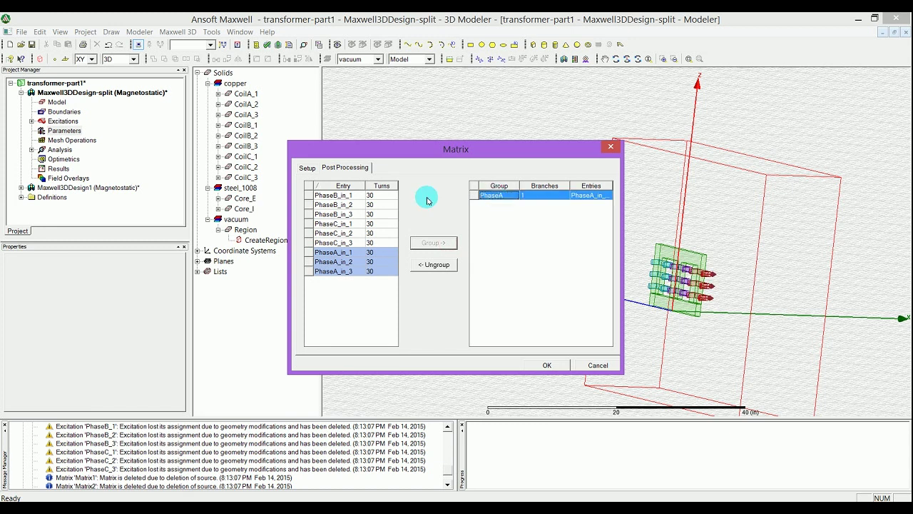
Step: Group PhaseB_in_1–3 into a matrix group named PhaseB
click(317, 195)
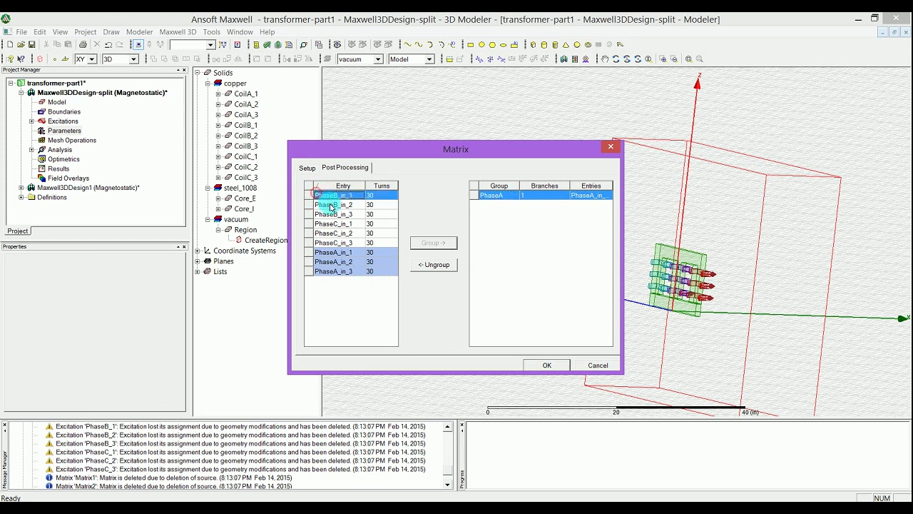
shift+click(334, 205)
shift+click(336, 214)
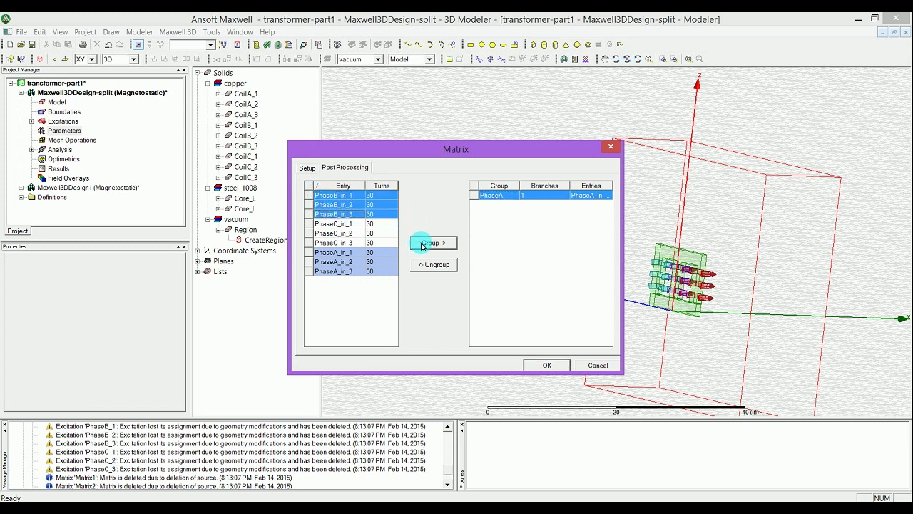
click(433, 242)
double_click(493, 205)
text(Phas)
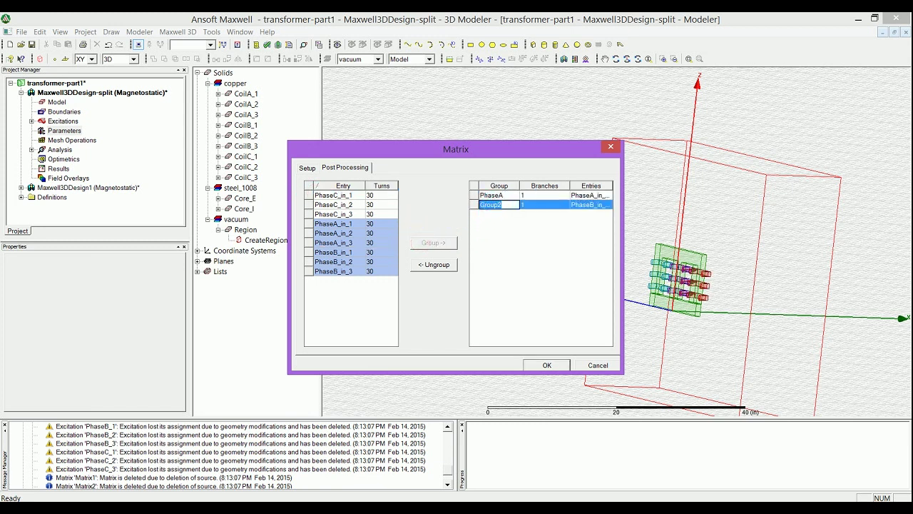
text(eB)
click(373, 194)
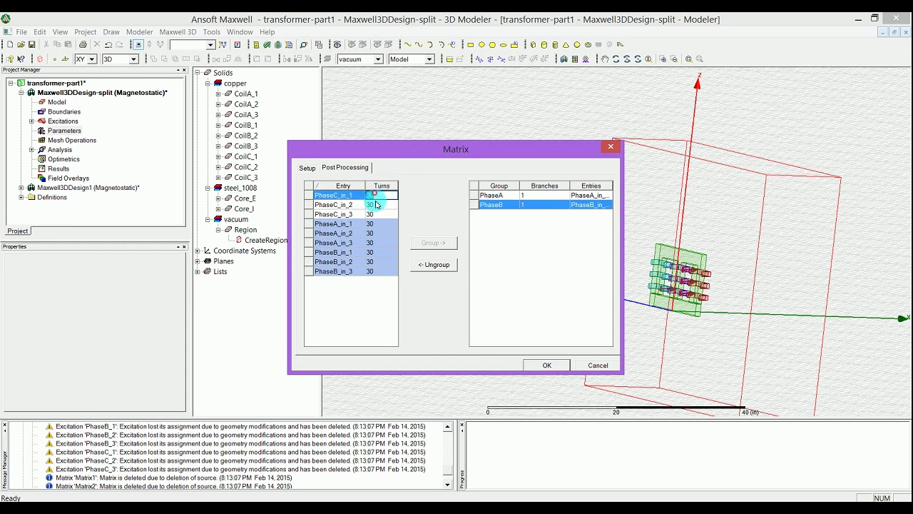
Step: Group PhaseC_in_1–3 as PhaseC and apply the matrix setup
ctrl+click(348, 214)
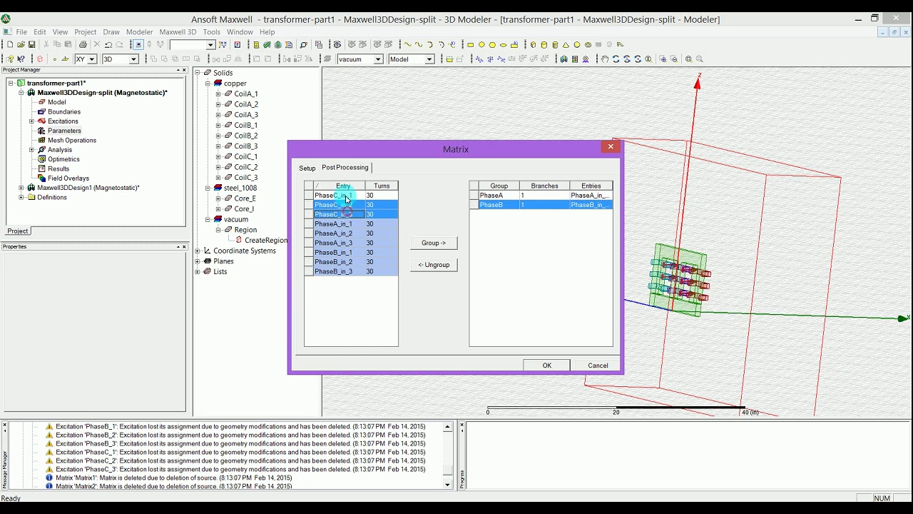
ctrl+click(341, 195)
click(433, 243)
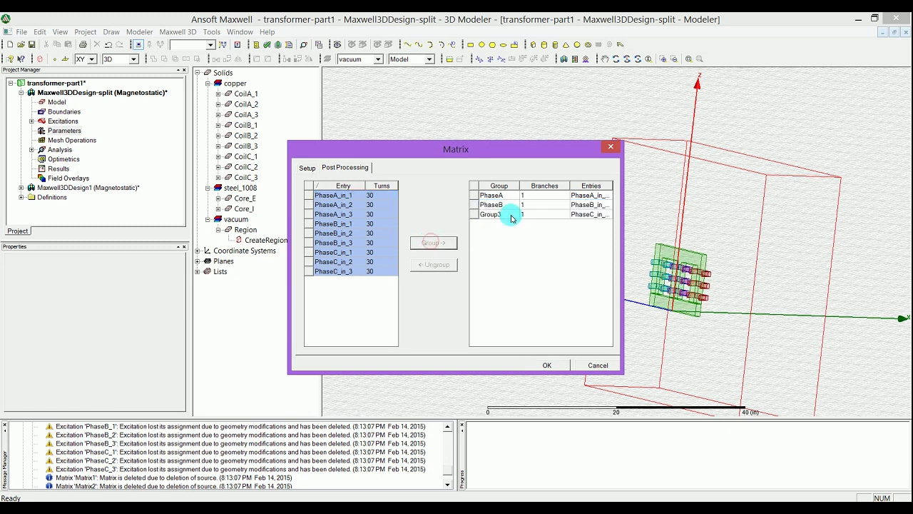
double_click(509, 214)
text(PhaseC)
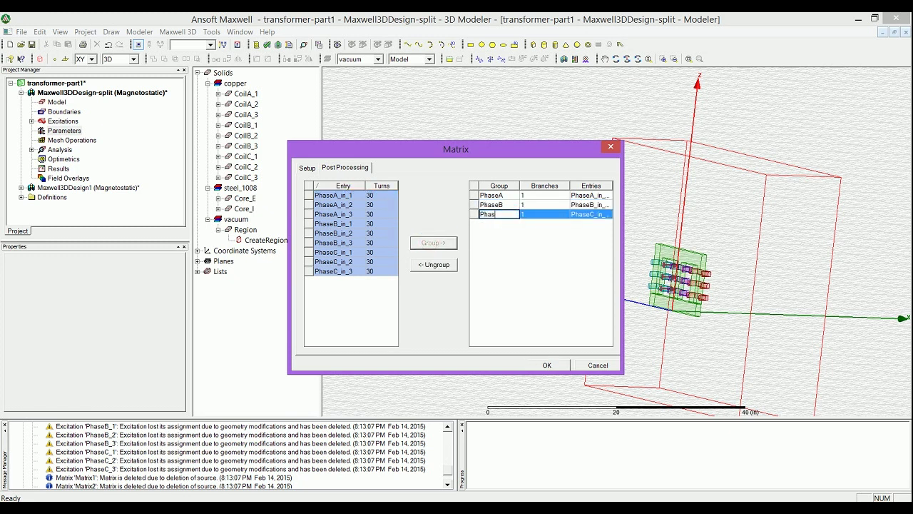
click(510, 218)
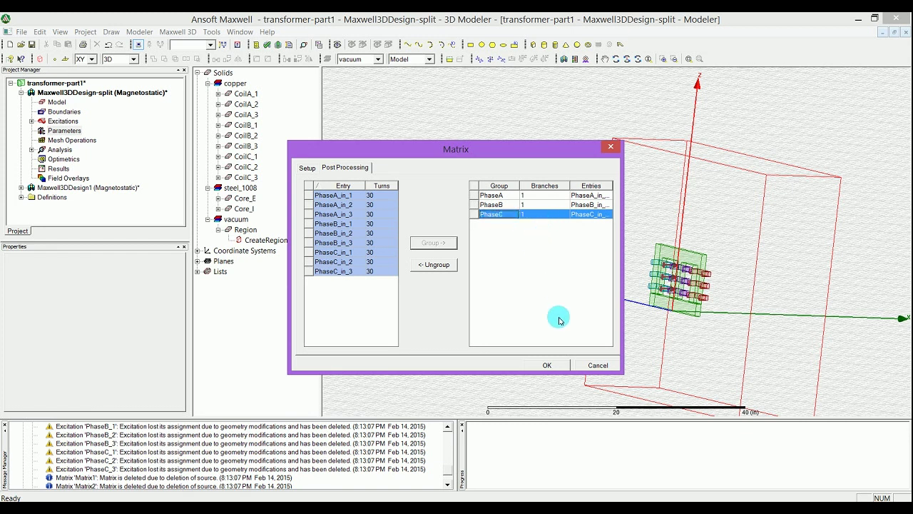
click(550, 360)
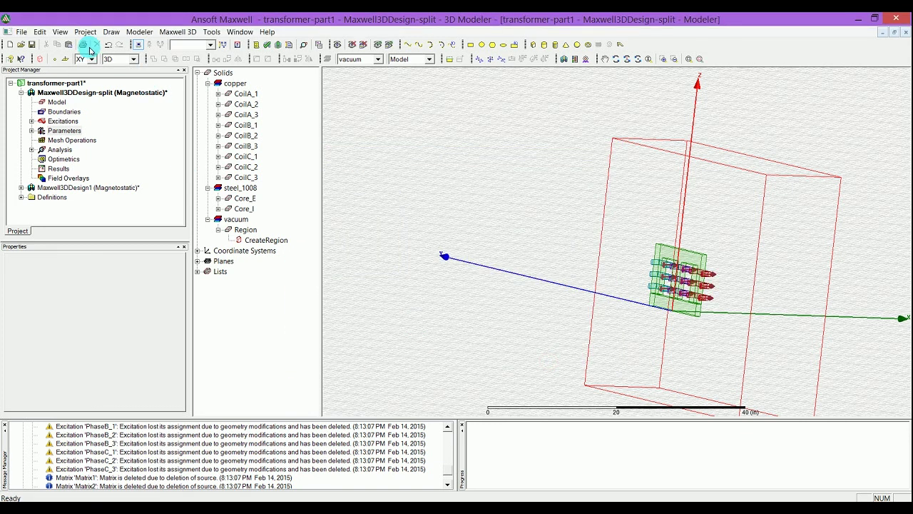
Step: Save the project and clear the split design's warning messages from the Message Manager
click(31, 44)
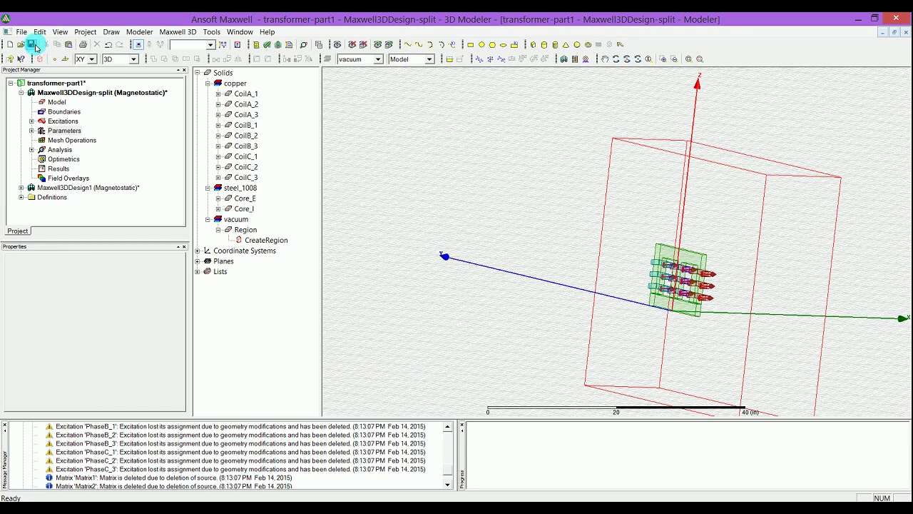
click(241, 255)
right_click(349, 433)
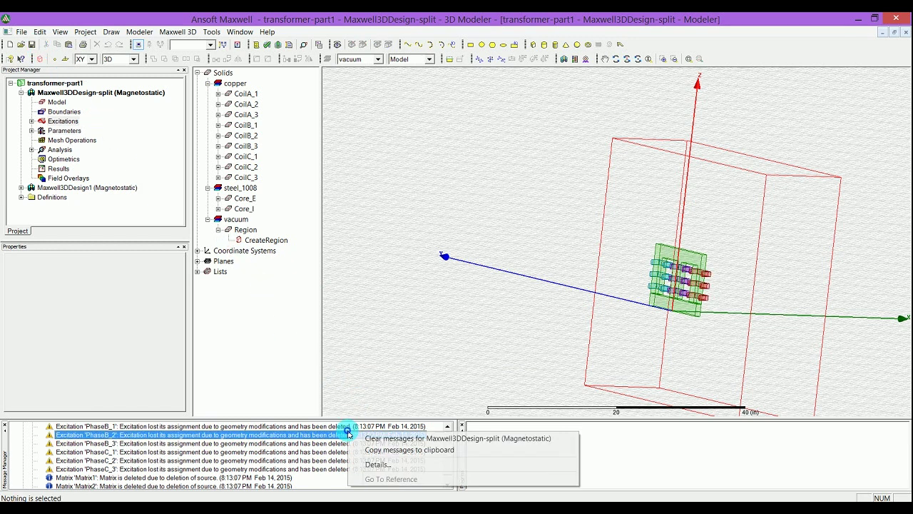
click(378, 437)
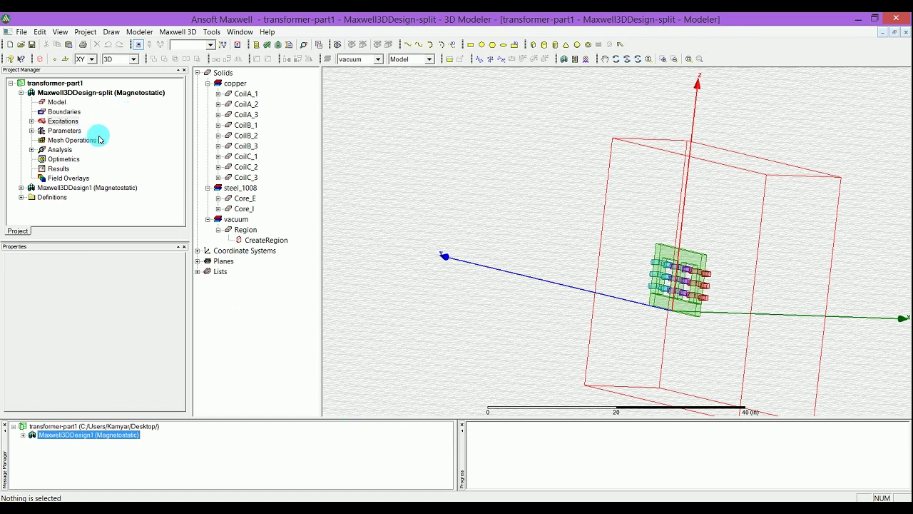
Step: Review Setup1 without changes, pass the validation check, and start Analyze All
click(59, 150)
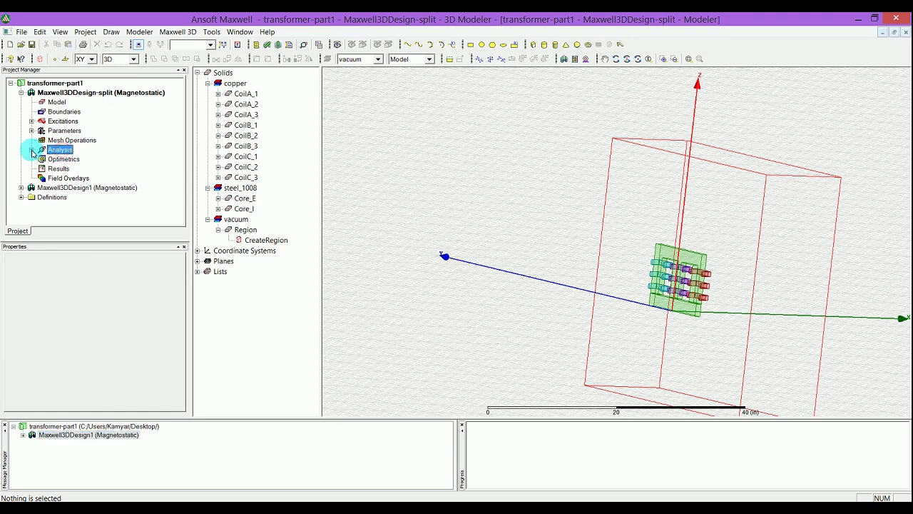
click(32, 149)
double_click(68, 158)
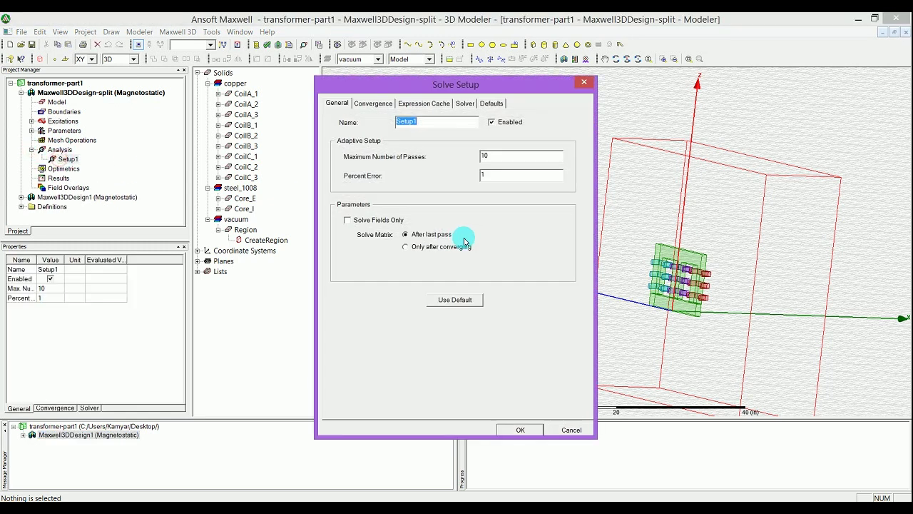
click(582, 86)
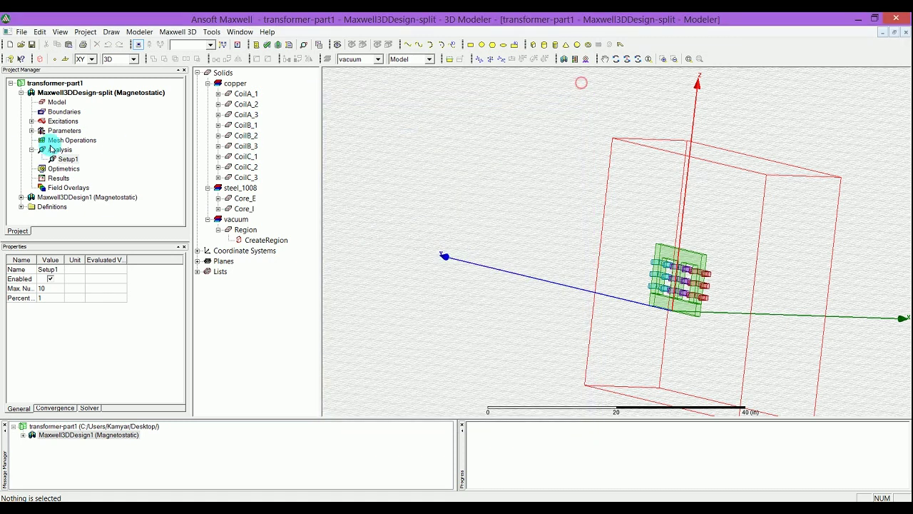
click(268, 45)
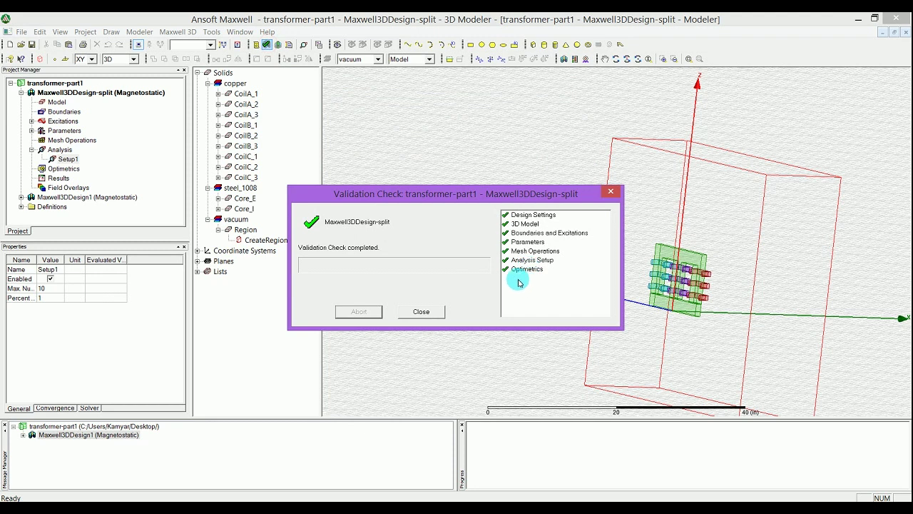
click(404, 314)
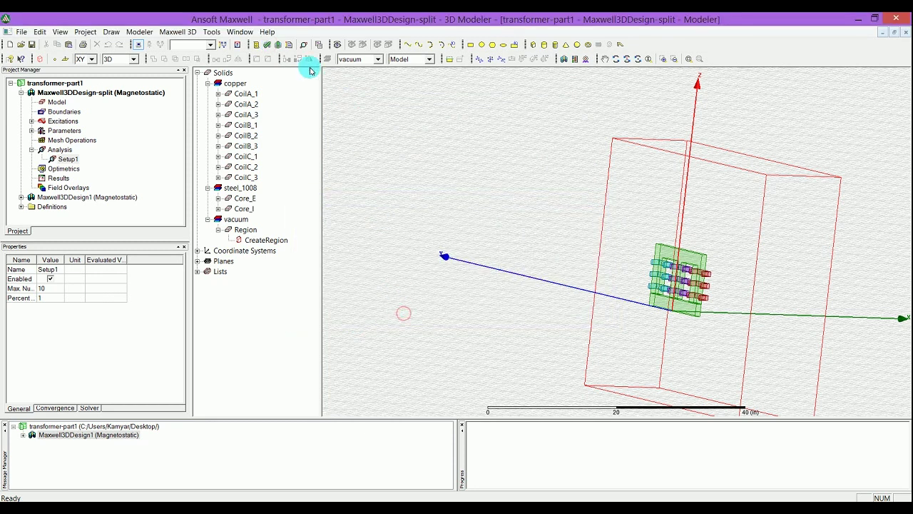
click(278, 45)
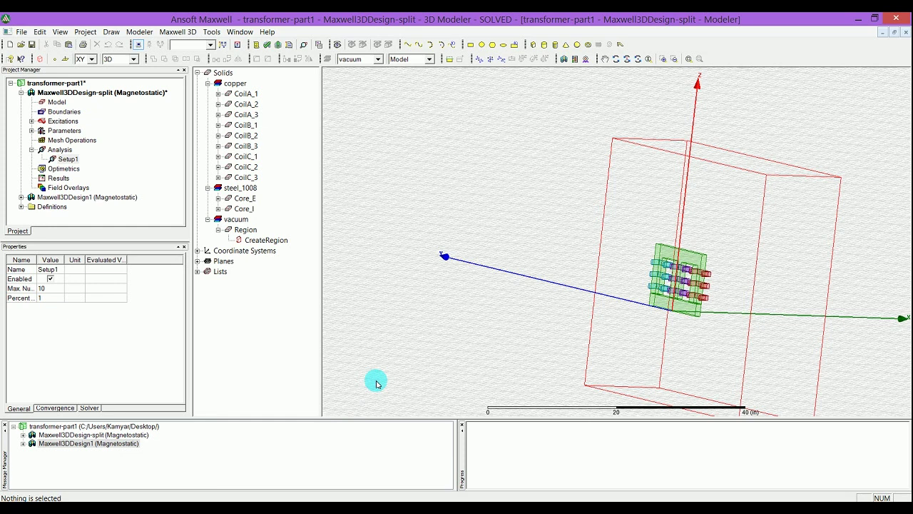
Step: Bring up the context menu for the solved split design's Results
click(58, 178)
right_click(57, 178)
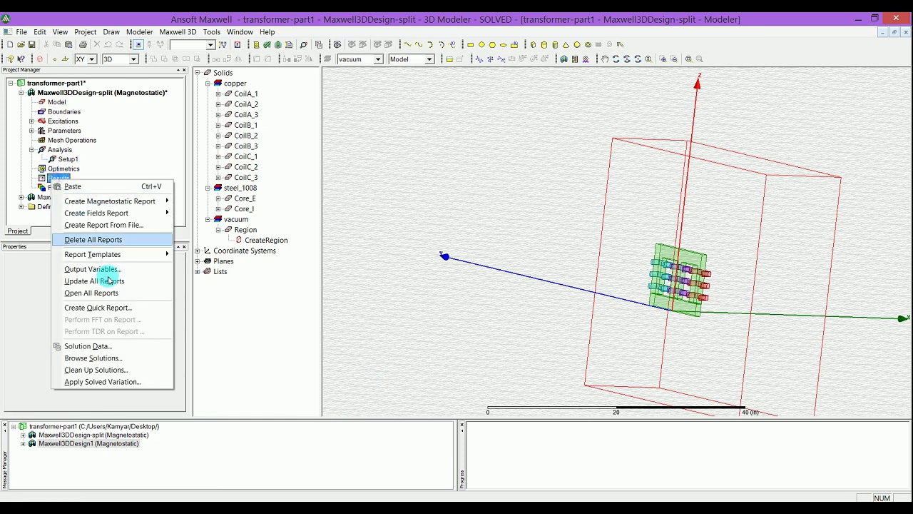
Step: Review the split design's post-processed inductance matrix (PhaseA 7.3166 mH, PhaseB 7.9563 mH), then close it
click(128, 345)
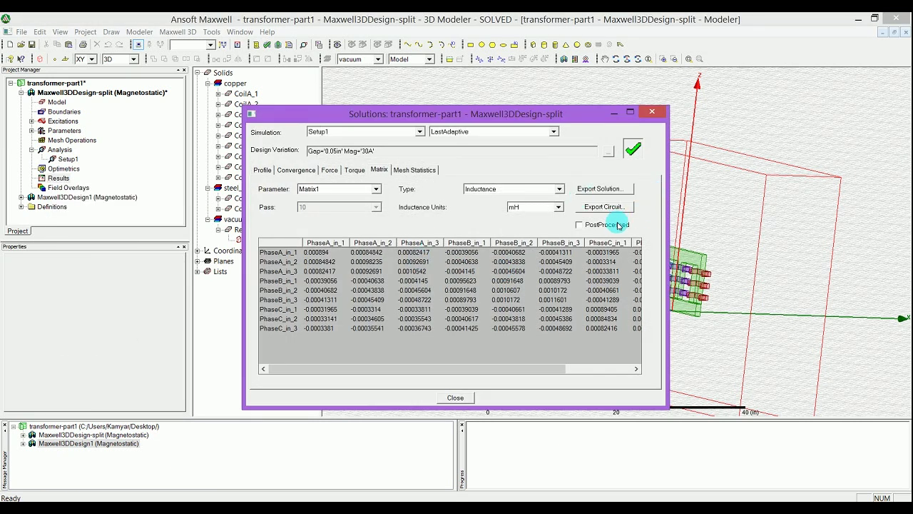
click(619, 225)
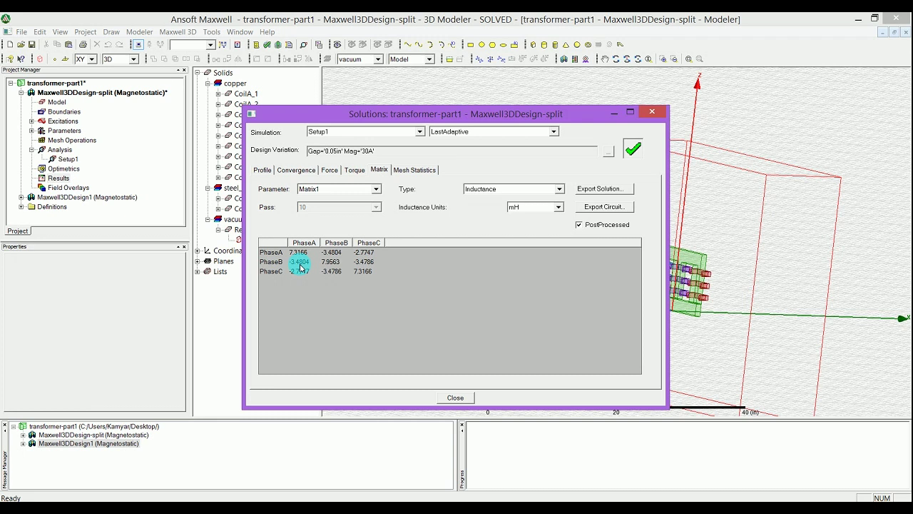
click(334, 169)
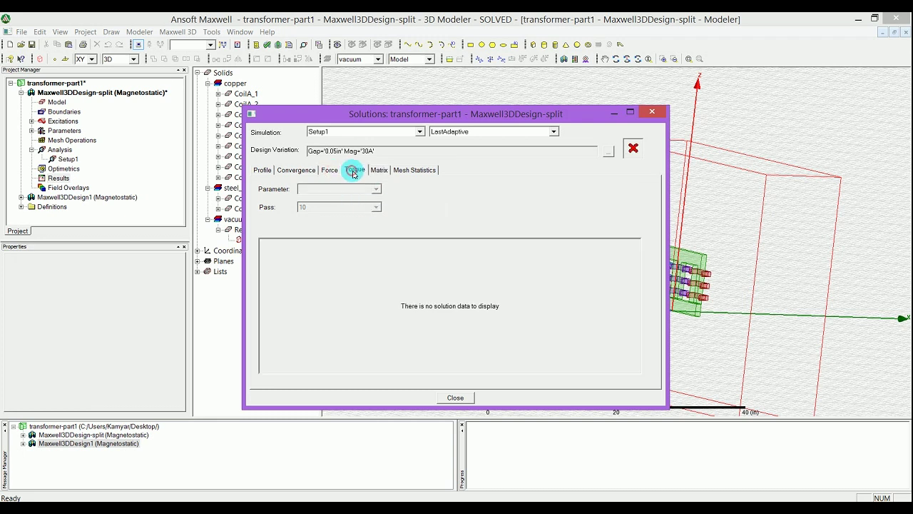
click(372, 174)
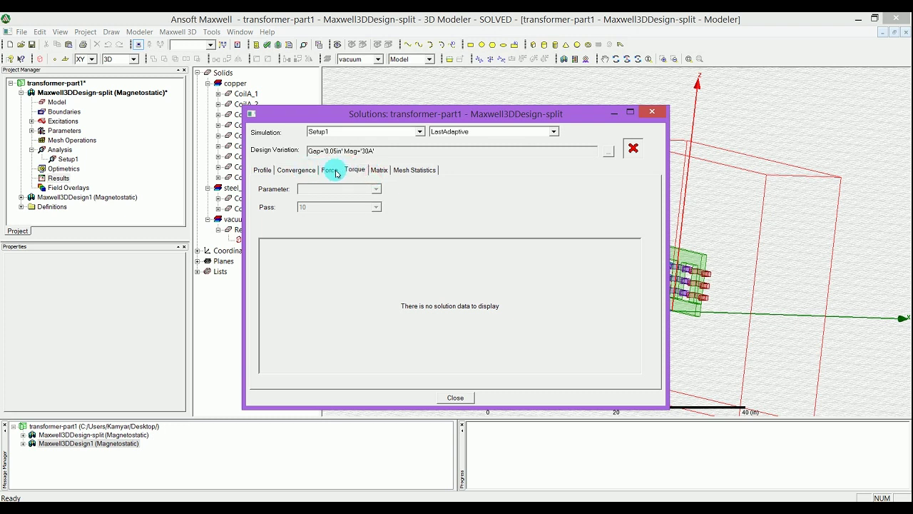
click(338, 171)
click(378, 170)
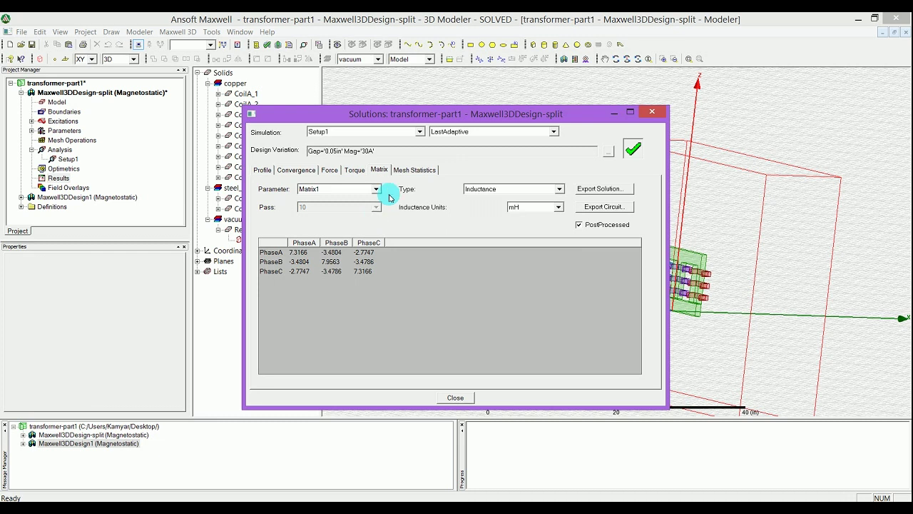
click(649, 112)
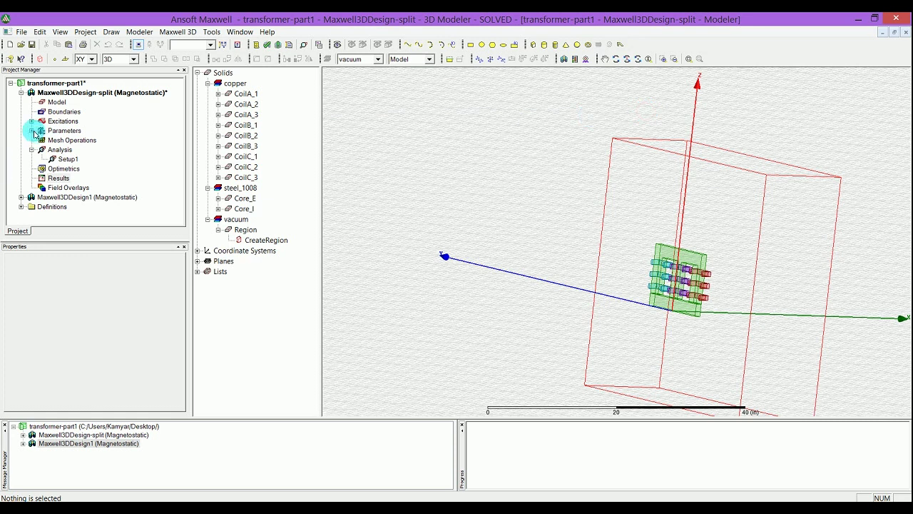
Step: Copy Maxwell3DDesign1 and paste it into transformer-part1 as Maxwell3DDesign2
click(21, 93)
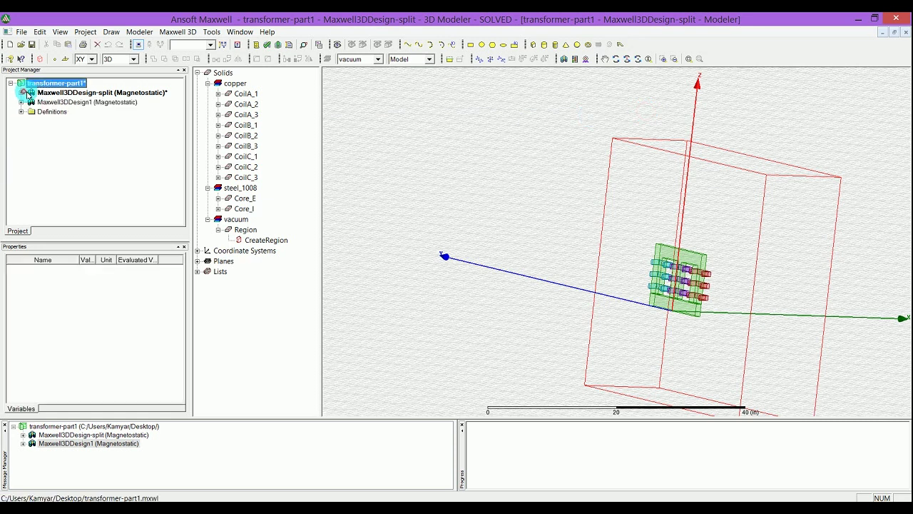
click(61, 103)
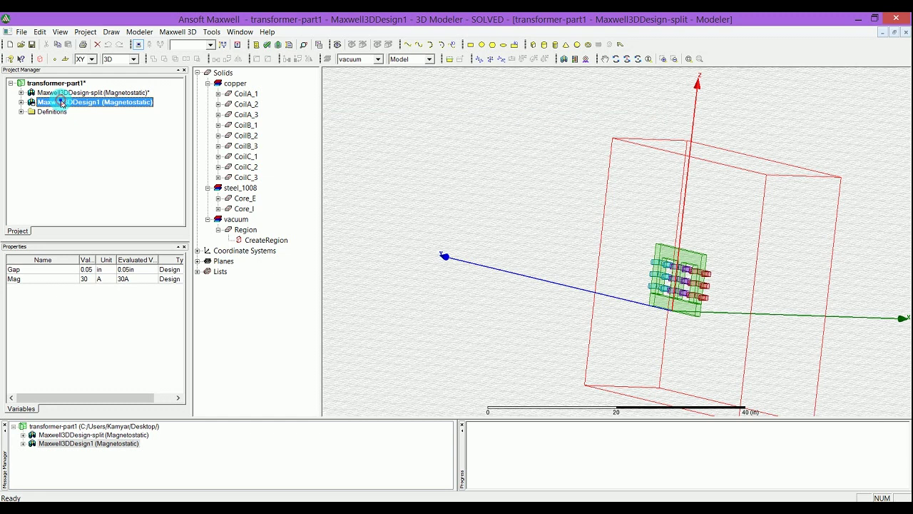
right_click(62, 105)
click(62, 106)
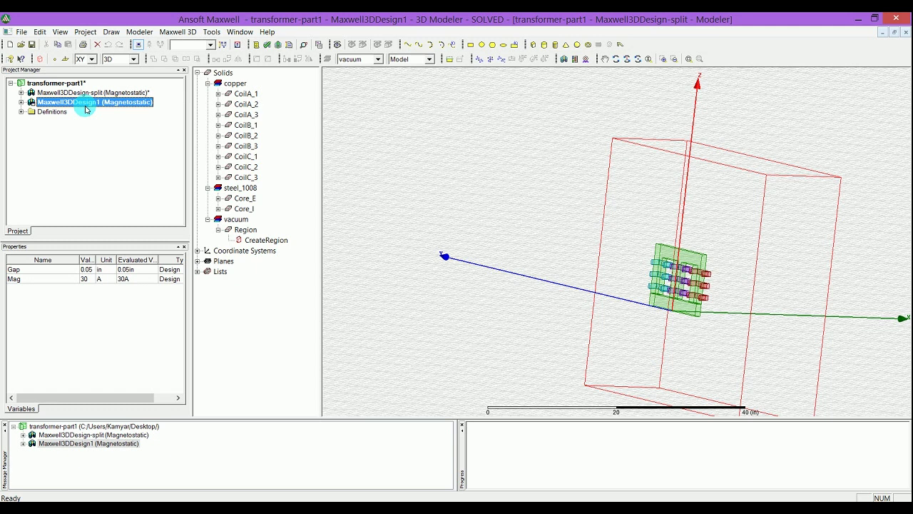
right_click(61, 84)
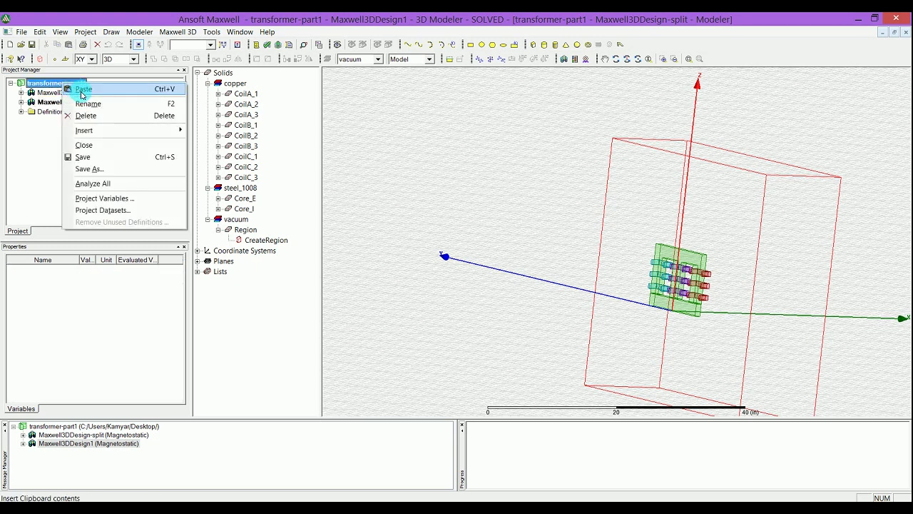
click(83, 90)
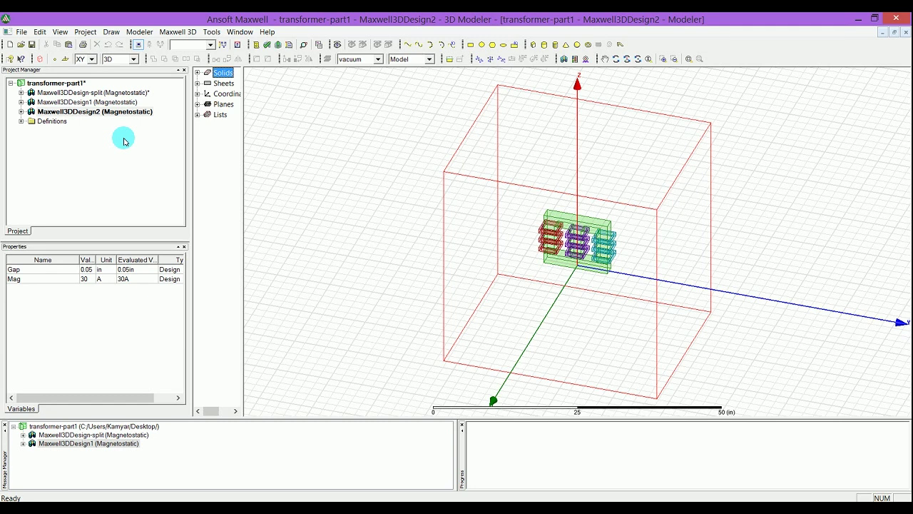
click(20, 112)
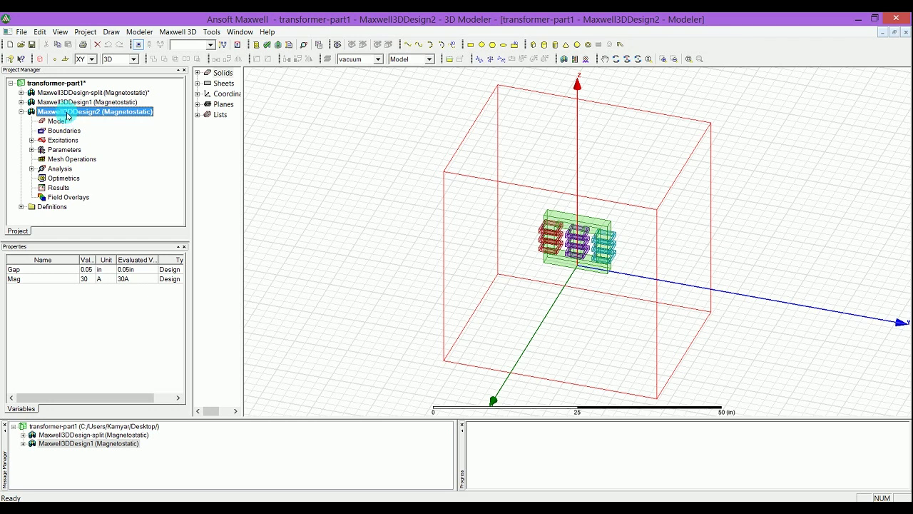
Step: Bring up the context menu for Maxwell3DDesign2
right_click(67, 112)
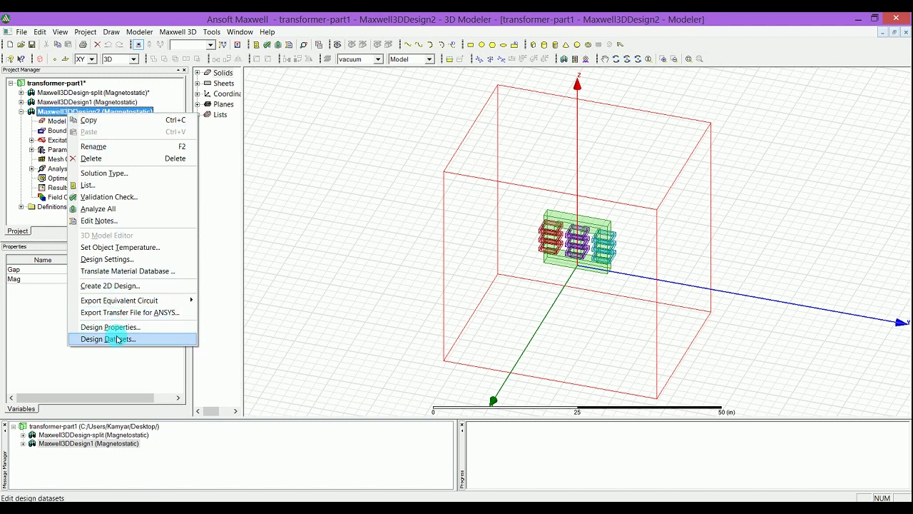
Step: Set Maxwell3DDesign2's matrix computation to Incremental and save the project
click(114, 259)
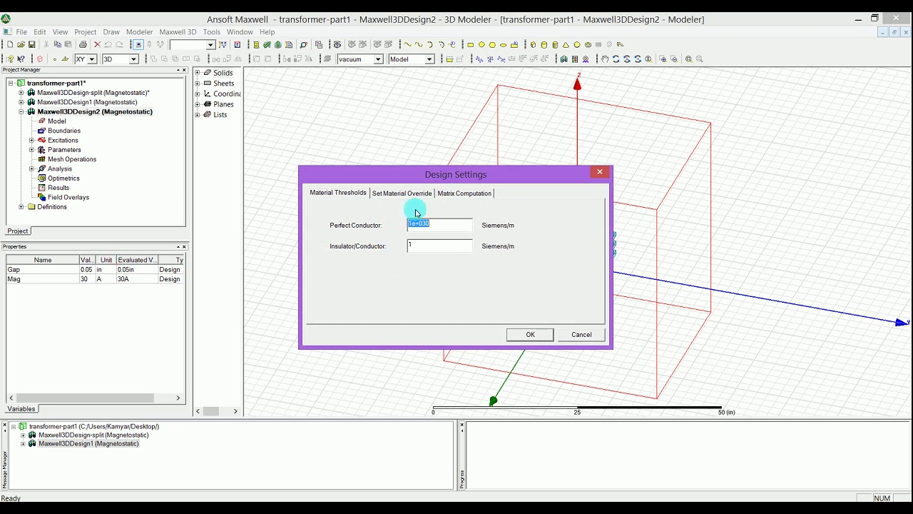
click(452, 194)
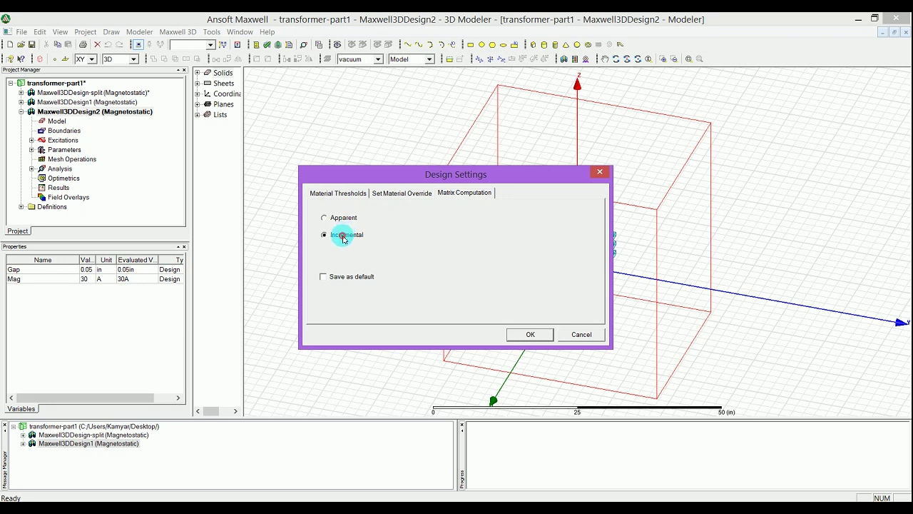
click(344, 236)
click(531, 333)
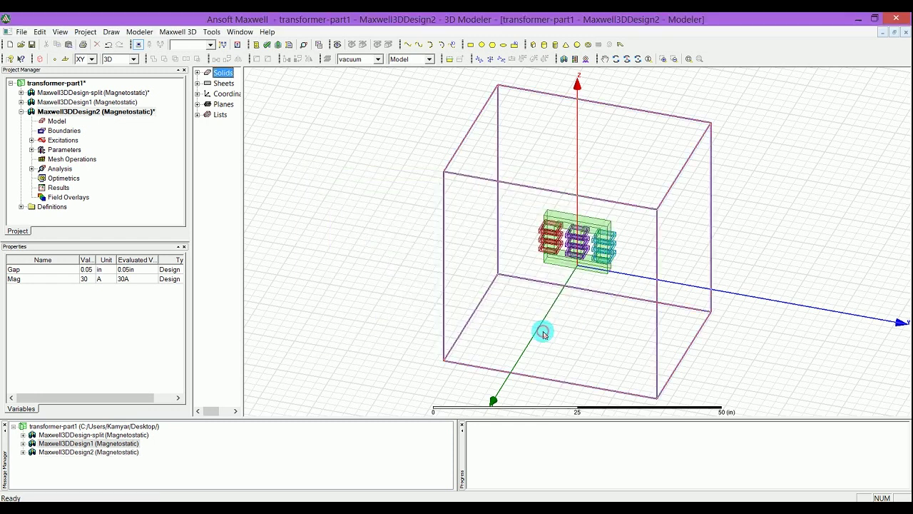
click(31, 44)
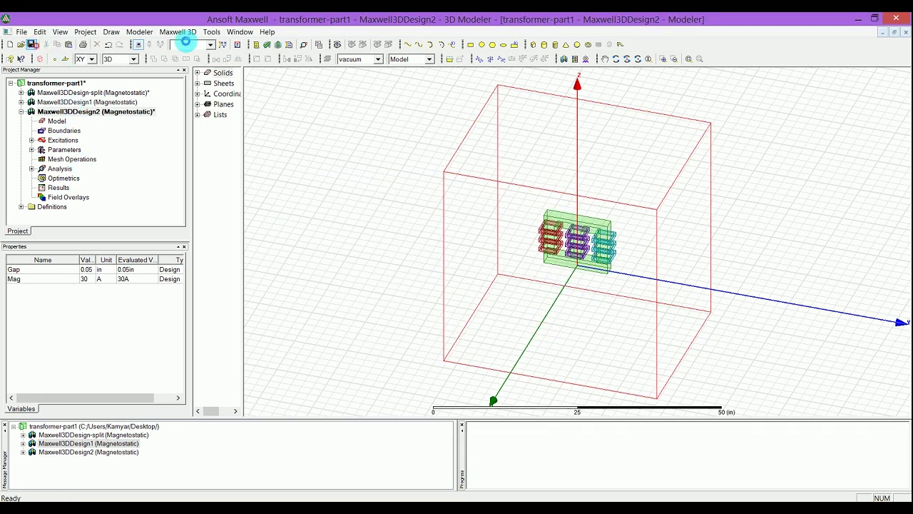
Step: Validate Maxwell3DDesign2 and solve all its setups
click(268, 52)
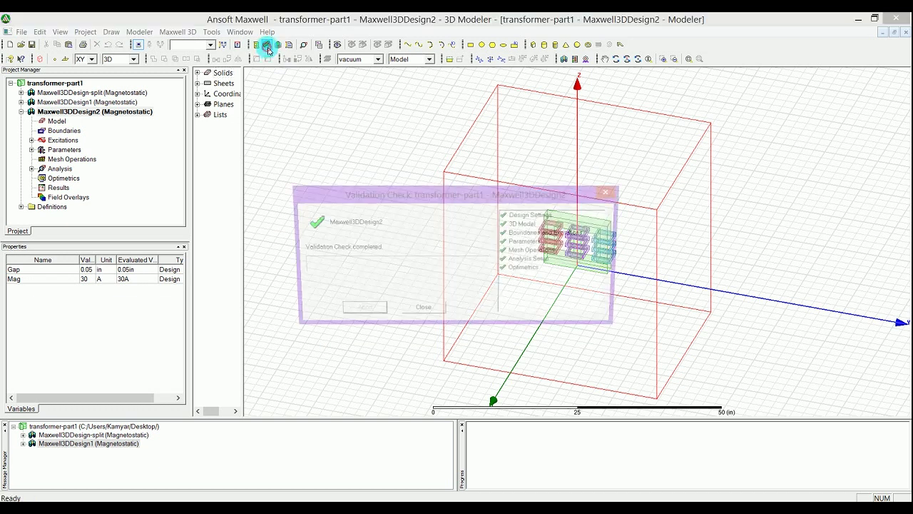
click(420, 311)
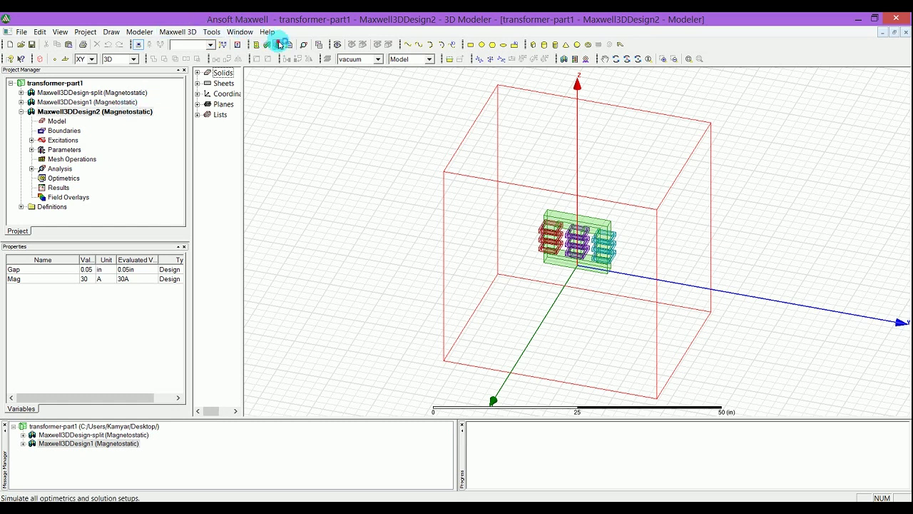
click(277, 45)
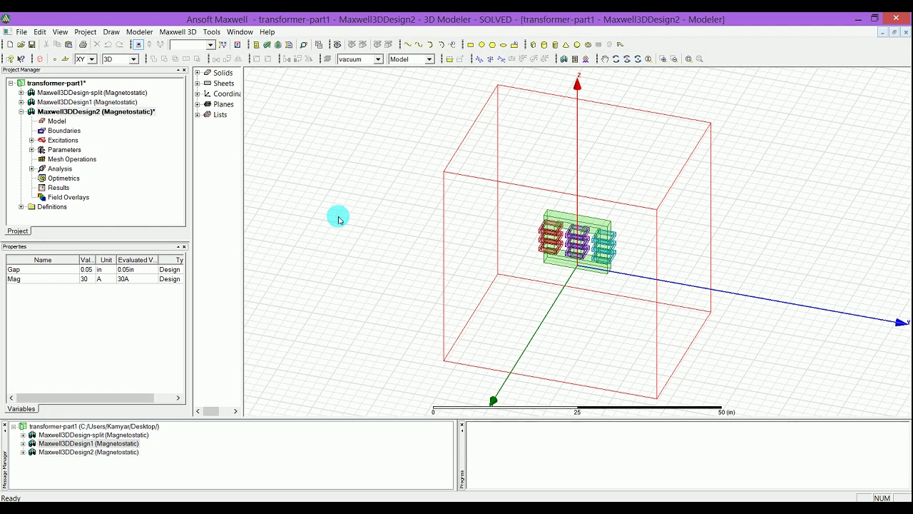
Step: Show Maxwell3DDesign2's post-processed incremental matrix: PhaseA 14.733, PhaseB 16.055, PhaseC 14.744 mH
click(327, 241)
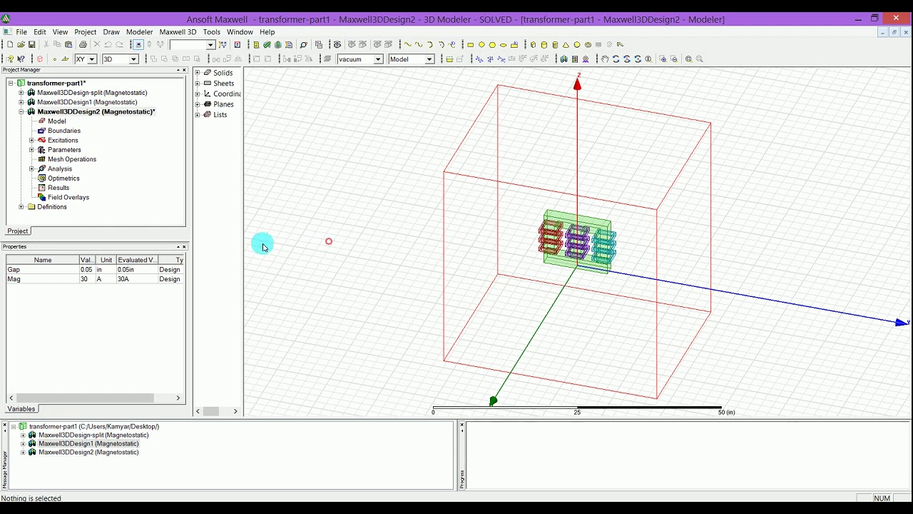
click(60, 188)
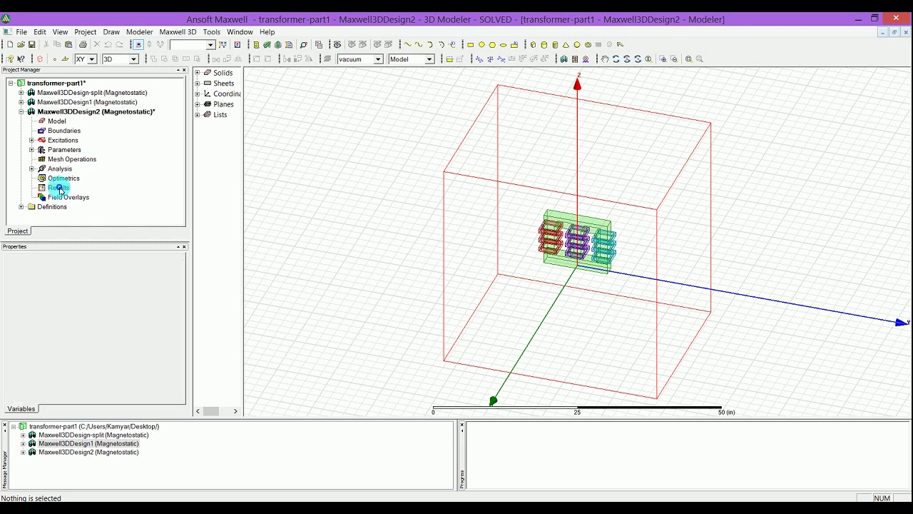
right_click(61, 189)
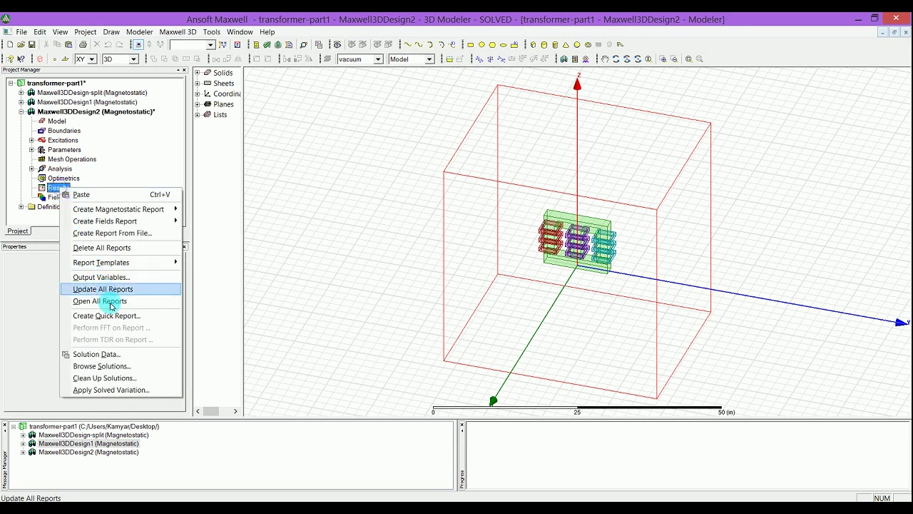
click(114, 354)
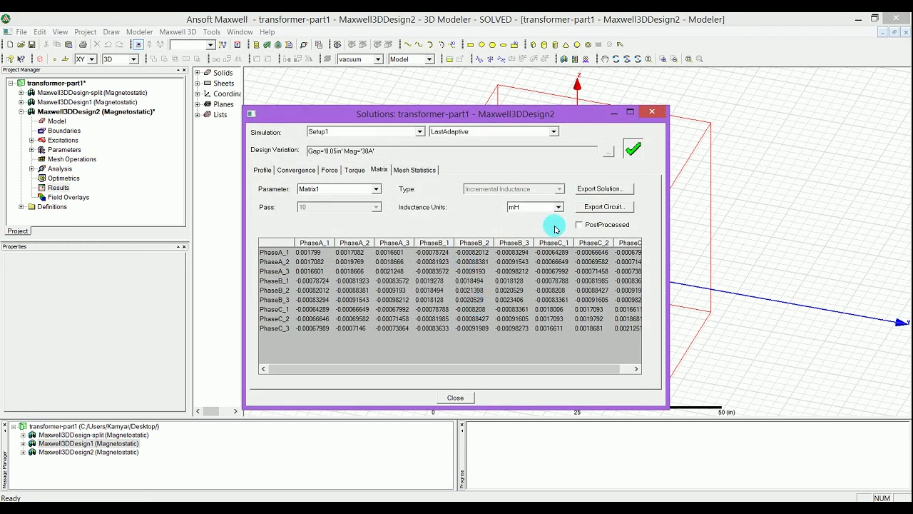
click(626, 224)
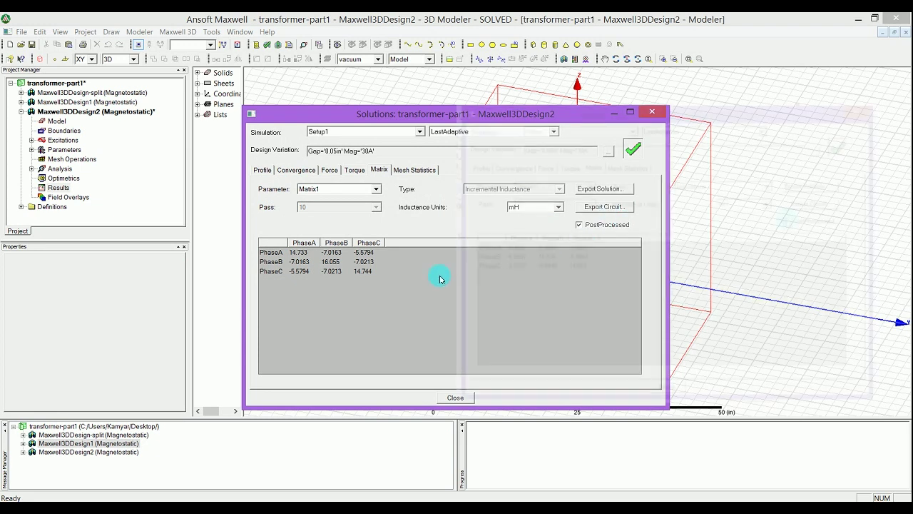
click(300, 255)
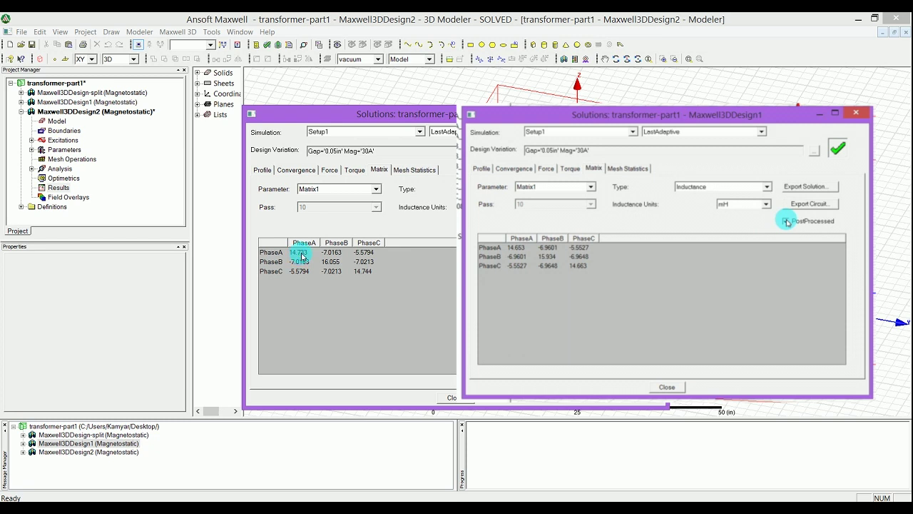
click(330, 264)
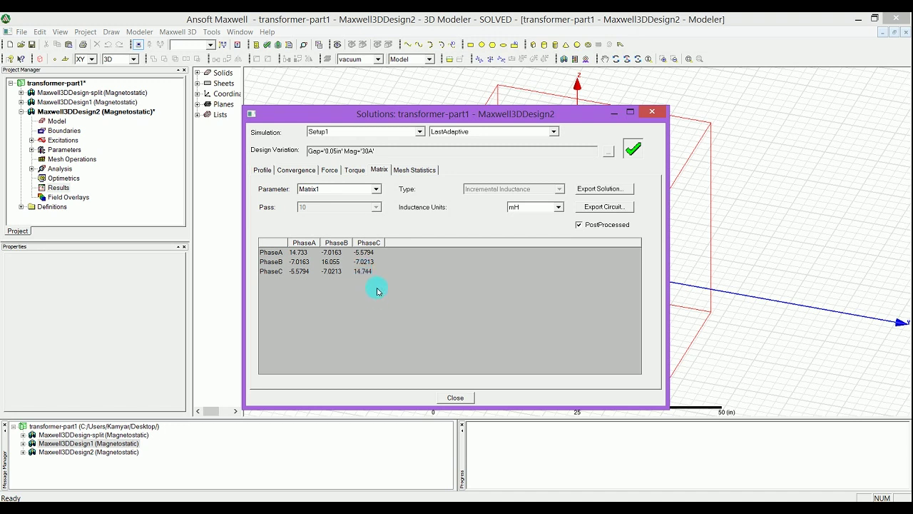
Step: Close Maxwell3DDesign2's Solutions dialog
click(455, 398)
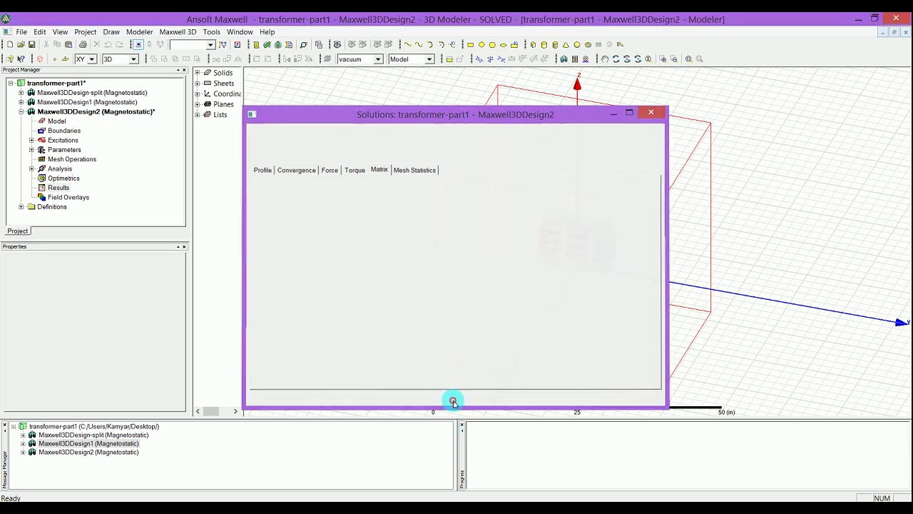